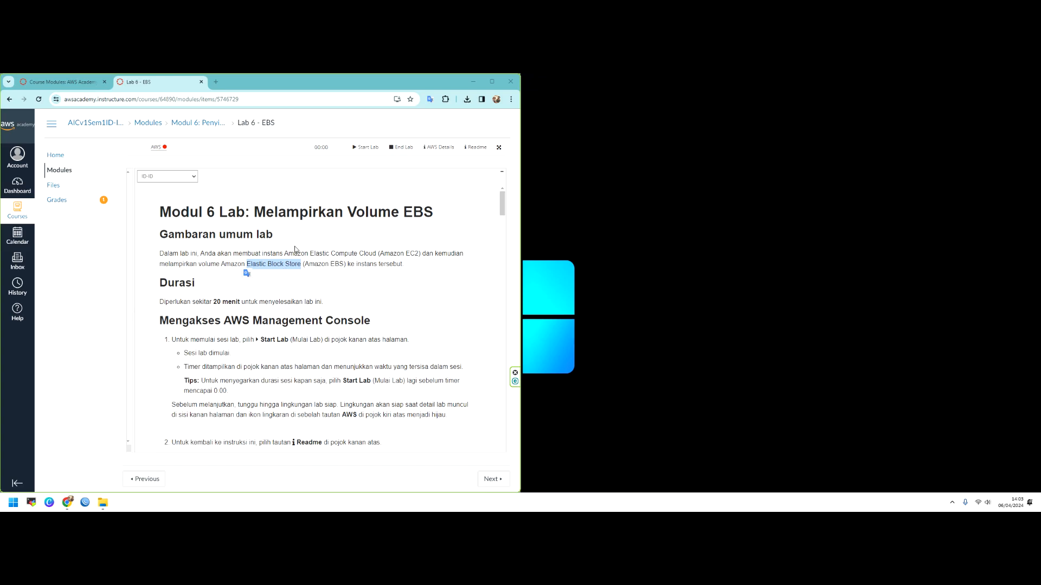
Start the Lab 6 session, log out of the stale AWS sign-in opened from the lab page, and close its window
left_click(365, 148)
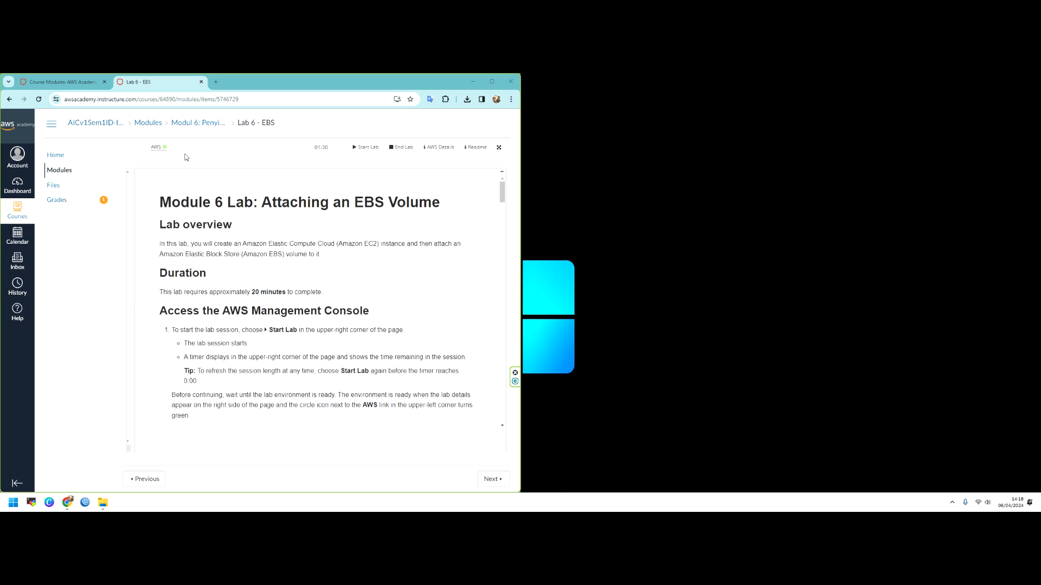
left_click(158, 147)
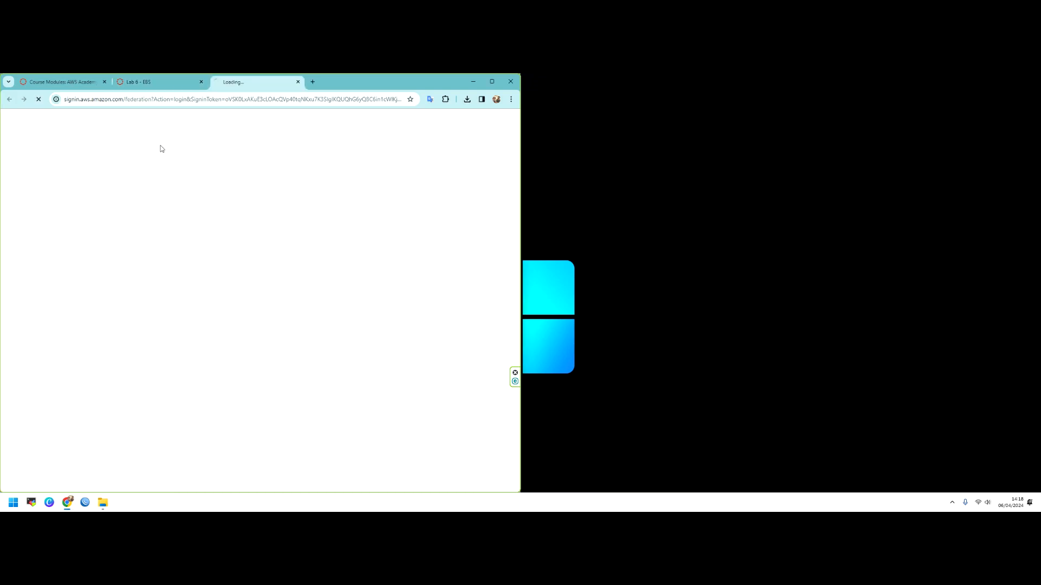
left_click_drag(239, 81, 633, 158)
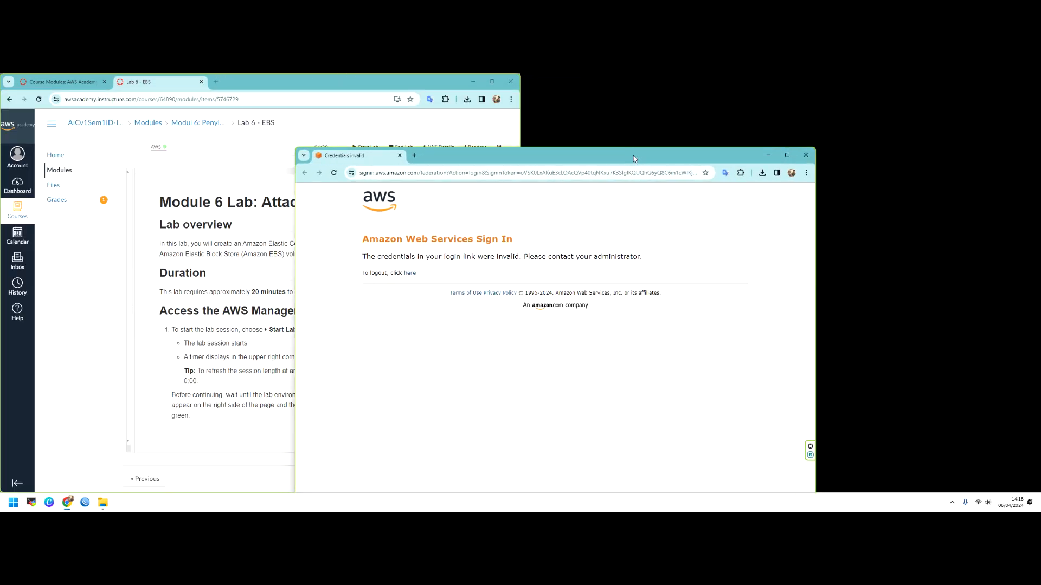
key("super+Right")
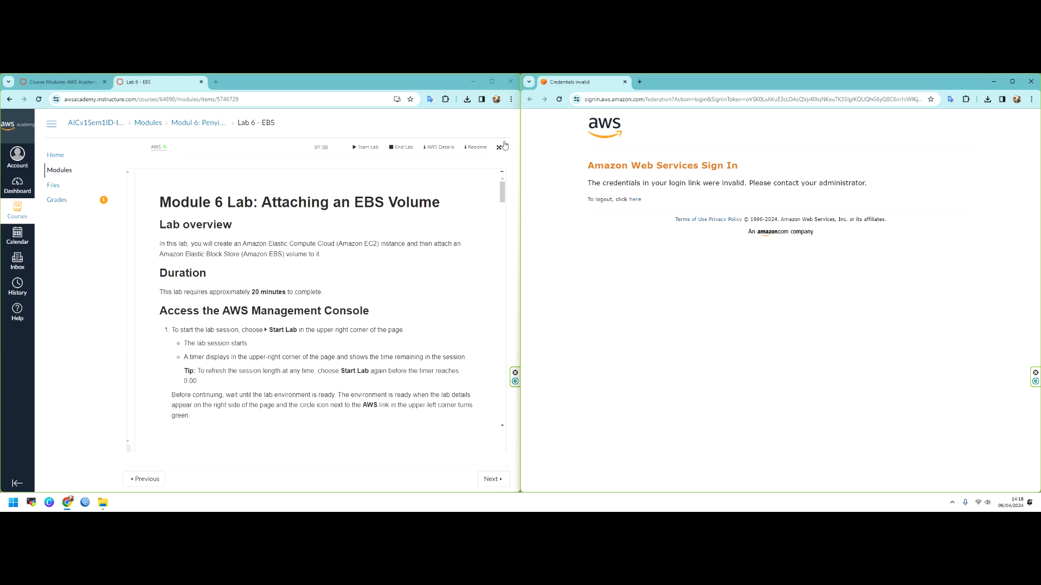
left_click(635, 200)
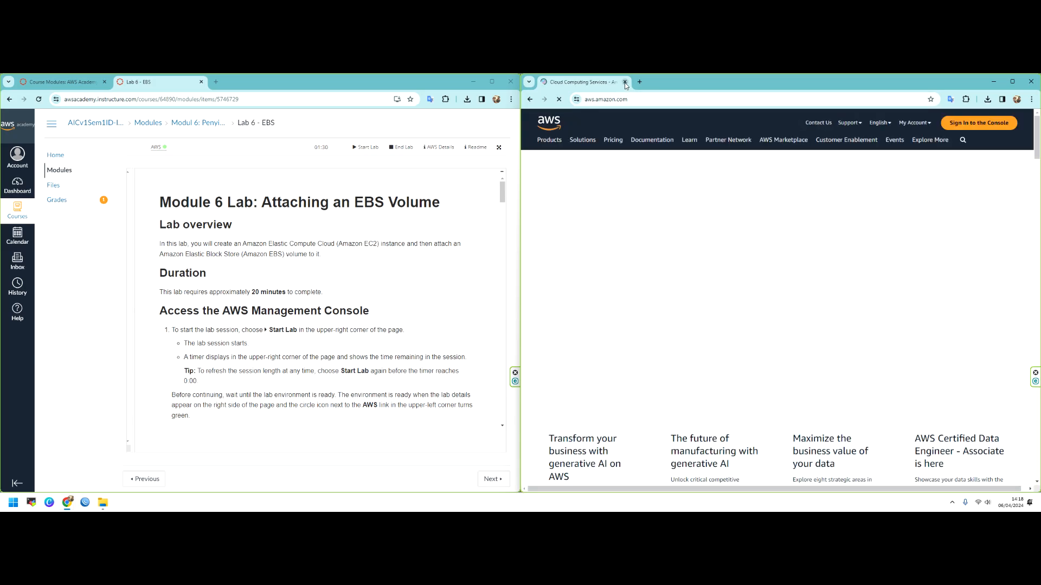
key("ctrl+w")
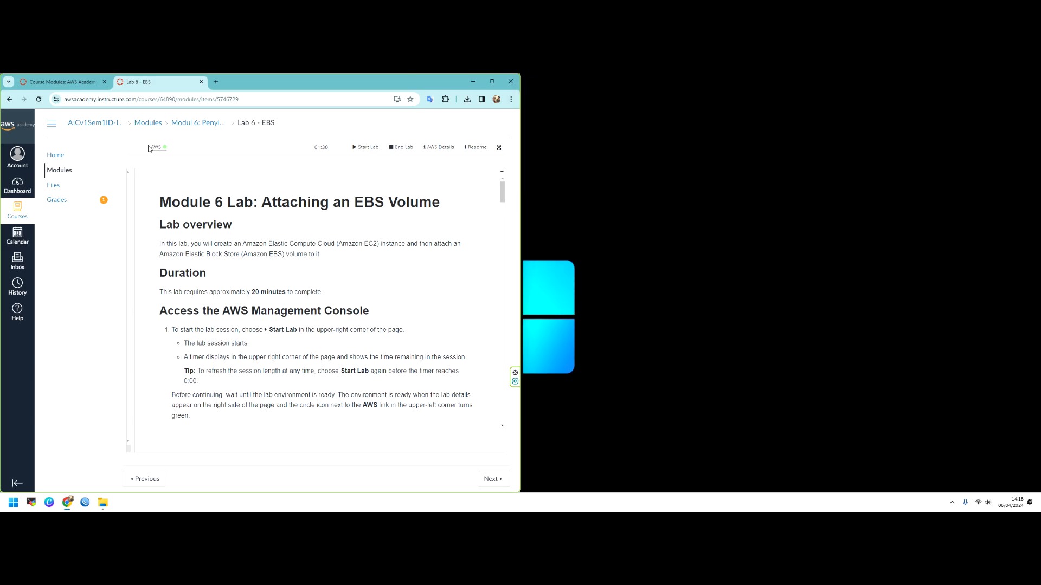
Reopen the AWS console from the lab page and place it in its own window beside the lab instructions
left_click(157, 146)
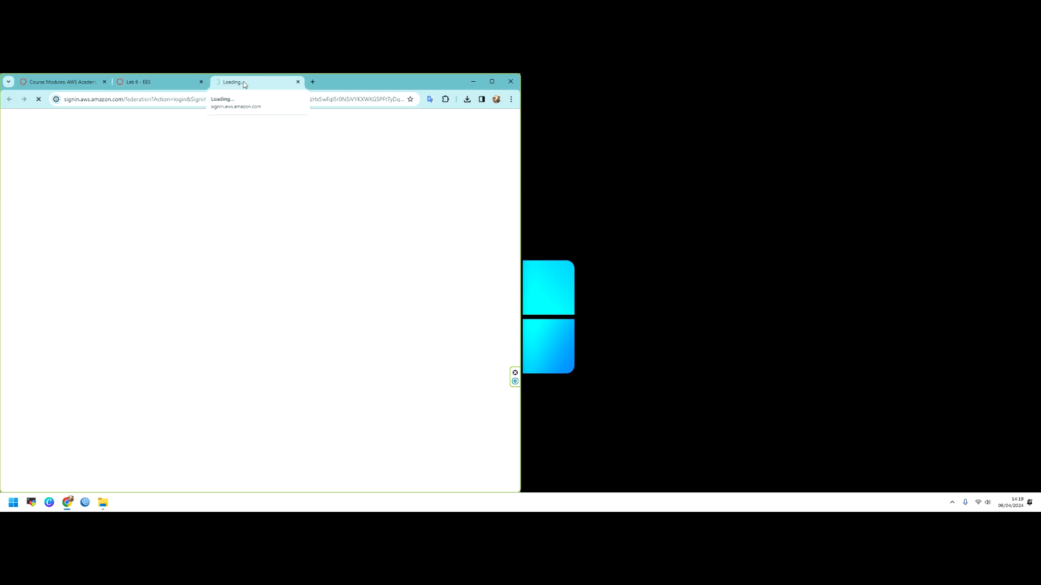
left_click_drag(244, 82, 584, 146)
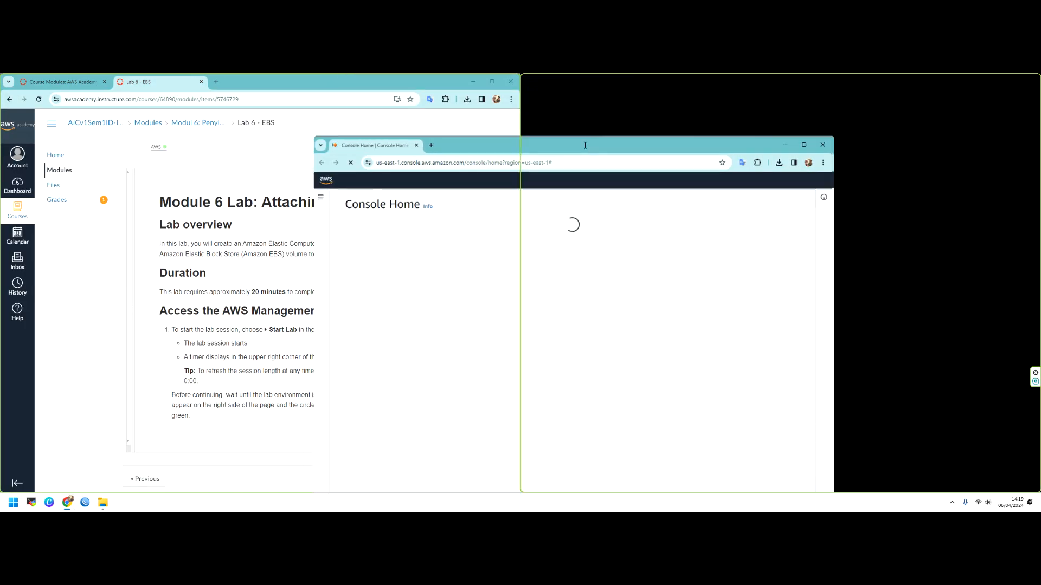
key("super+Right")
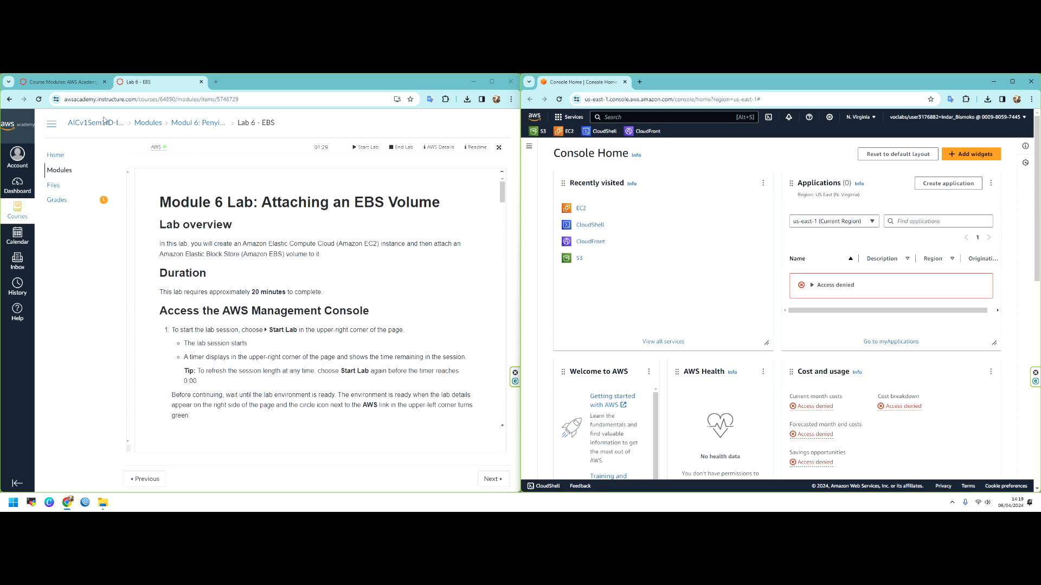
Reload the lab page with its instructions pane widened to full width, and duplicate the lab tab
left_click(38, 99)
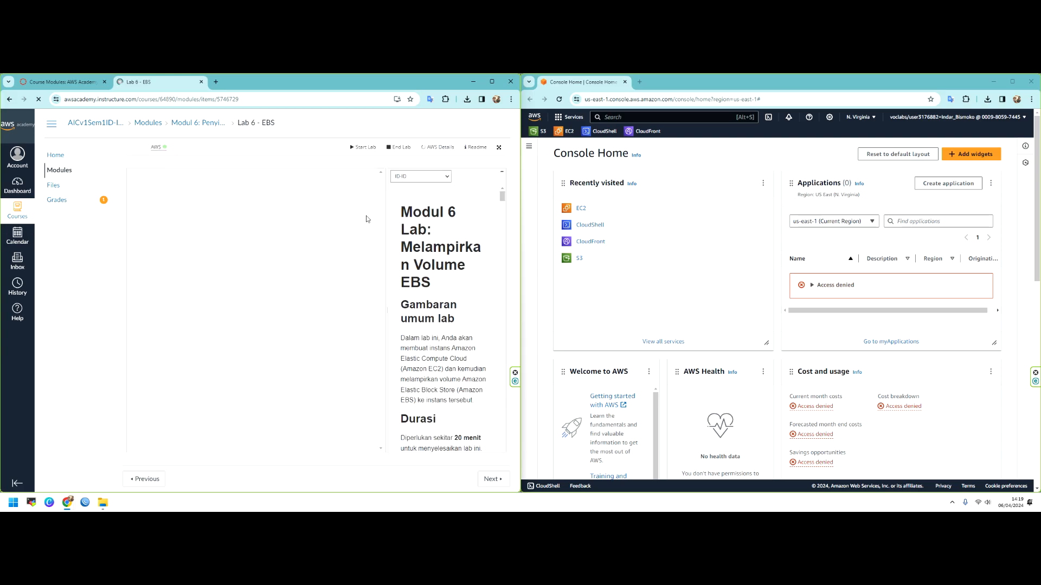
left_click_drag(384, 237, 130, 237)
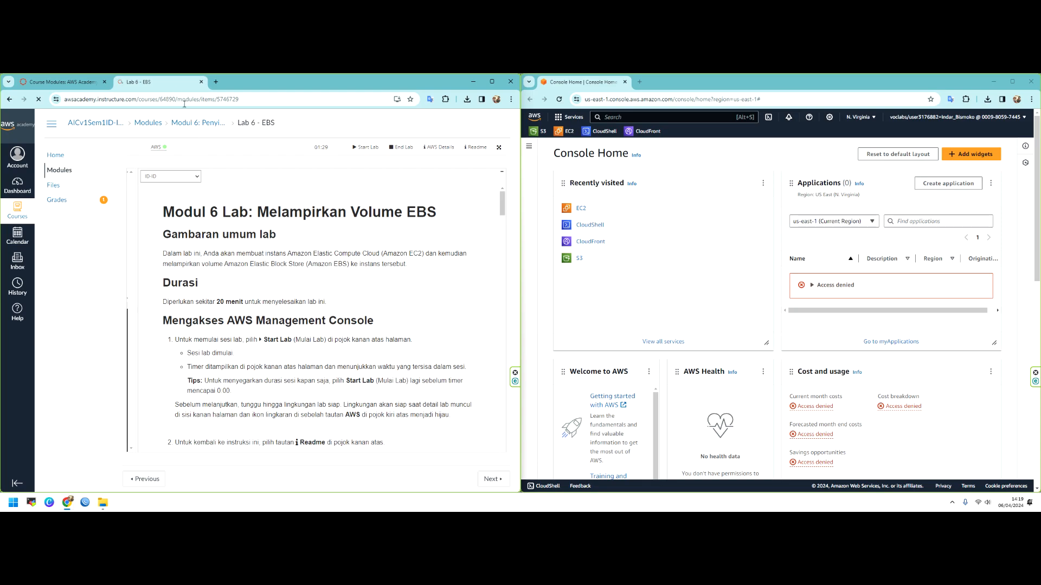
right_click(177, 82)
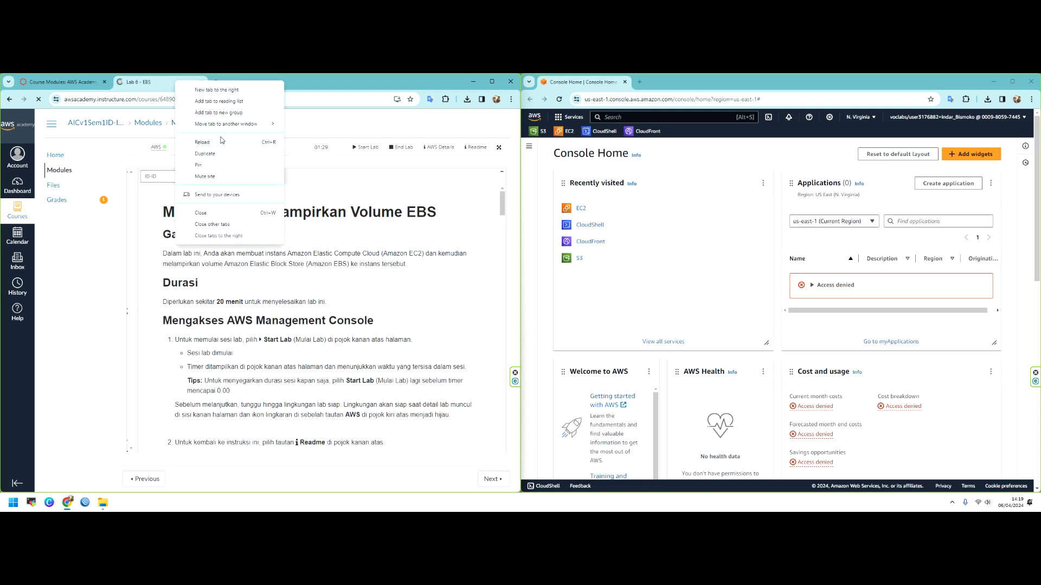
left_click(219, 154)
left_click(169, 84)
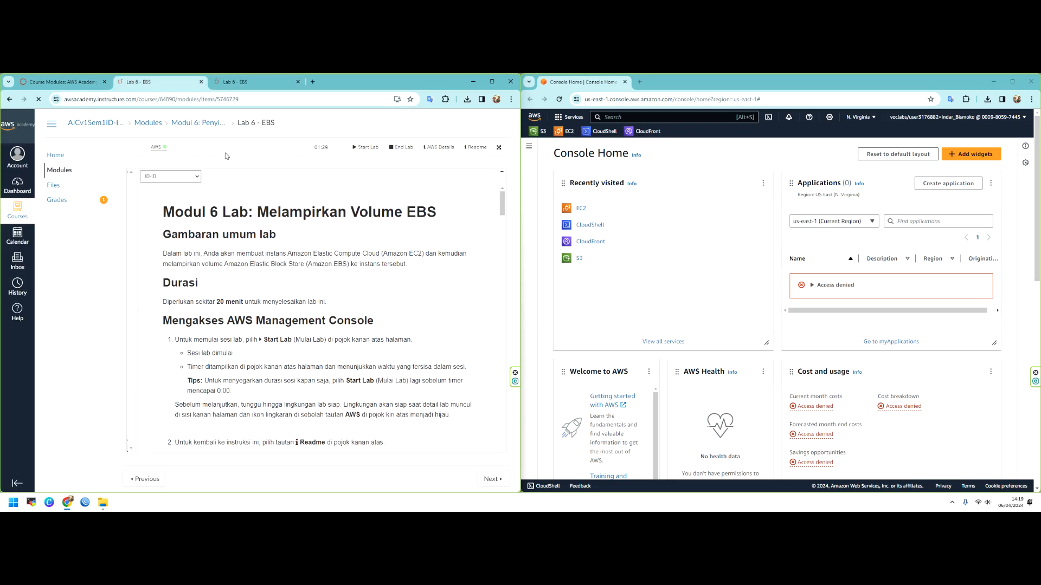
Set the instructions language to EN-US in the original lab tab and skim the text to Task 1
left_click(179, 178)
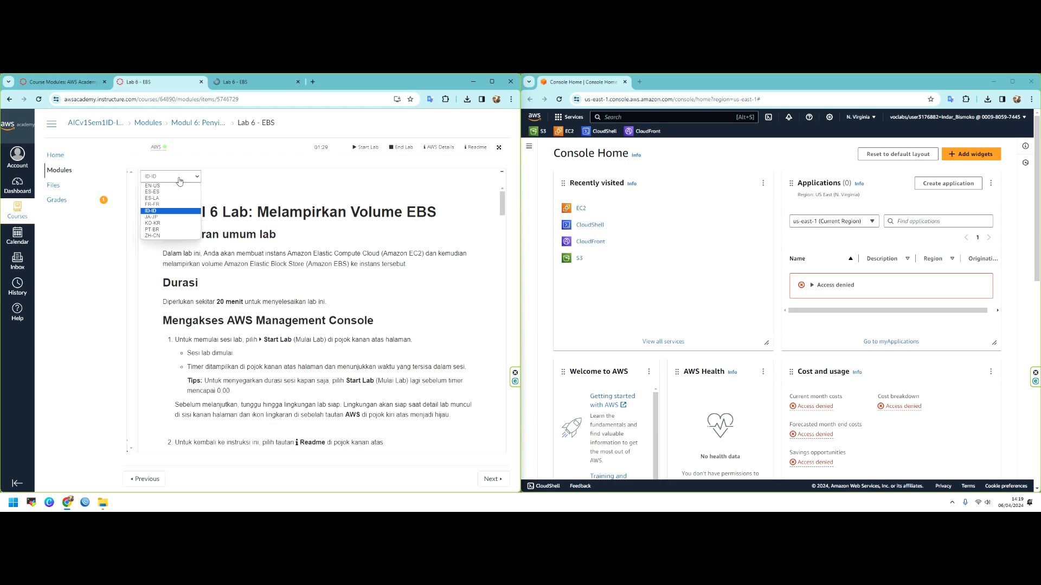
left_click(157, 186)
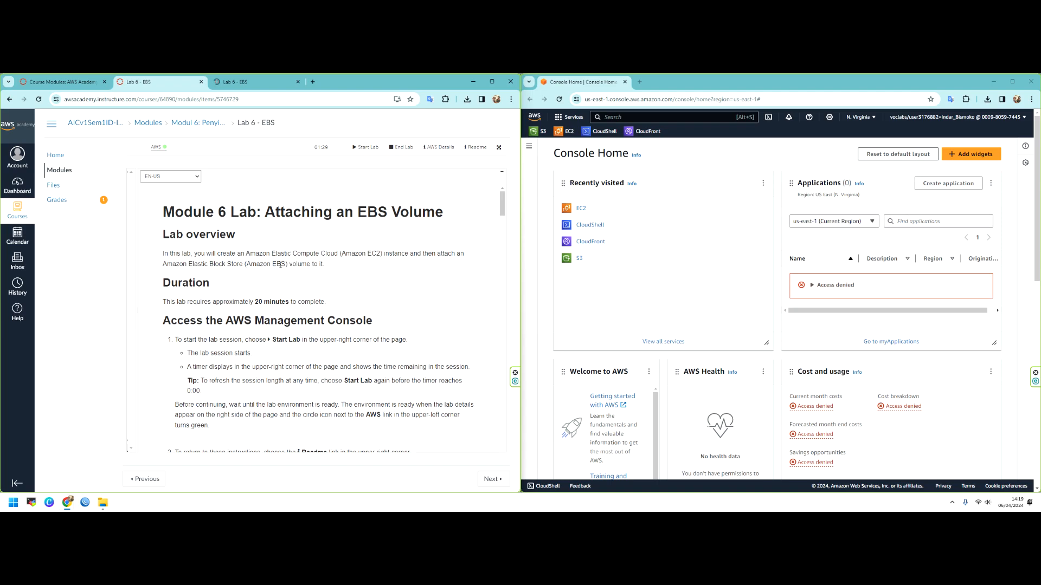
scroll(270, 276, "down", 10)
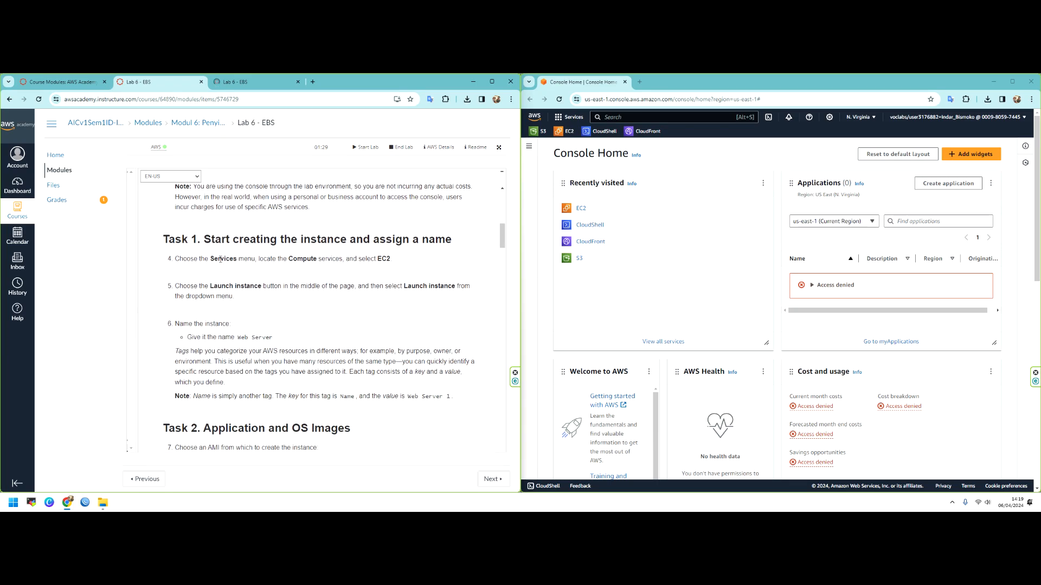
scroll(220, 259, "up", 10)
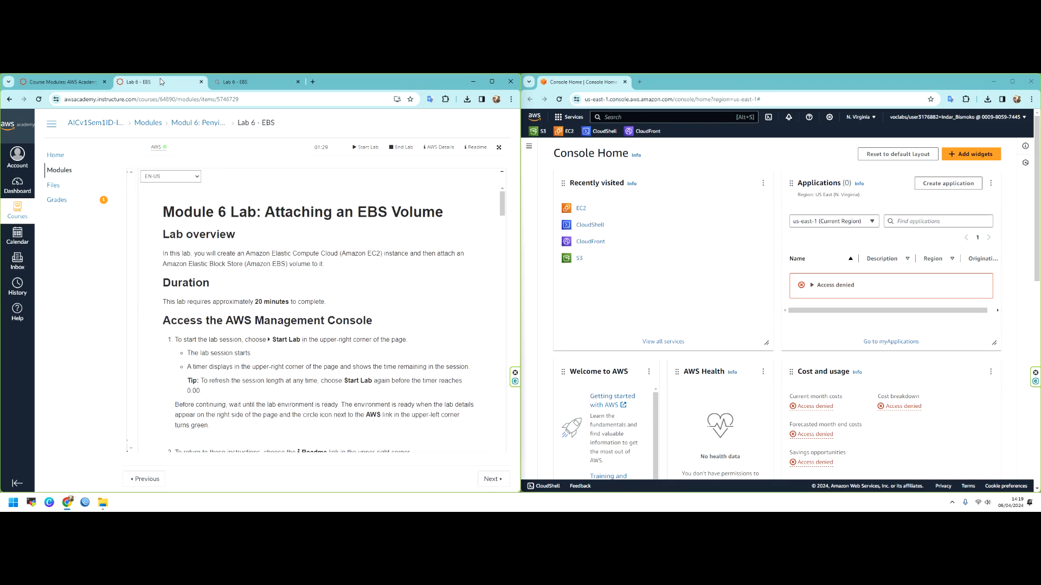
In the duplicated lab tab, widen the Indonesian instructions pane and read from the lab overview to Task 1
left_click(235, 87)
left_click_drag(385, 296, 132, 272)
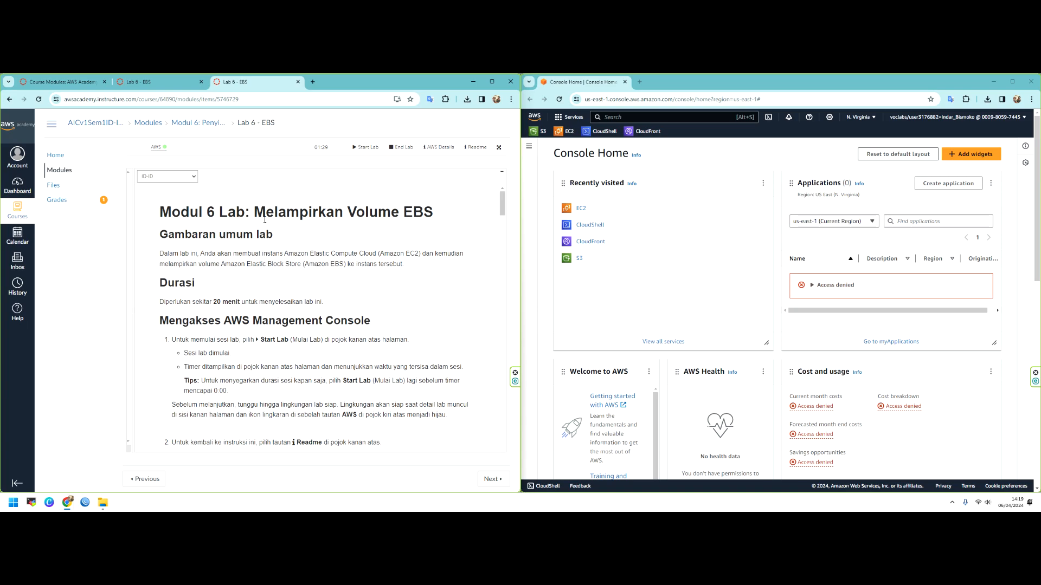
left_click_drag(264, 219, 333, 219)
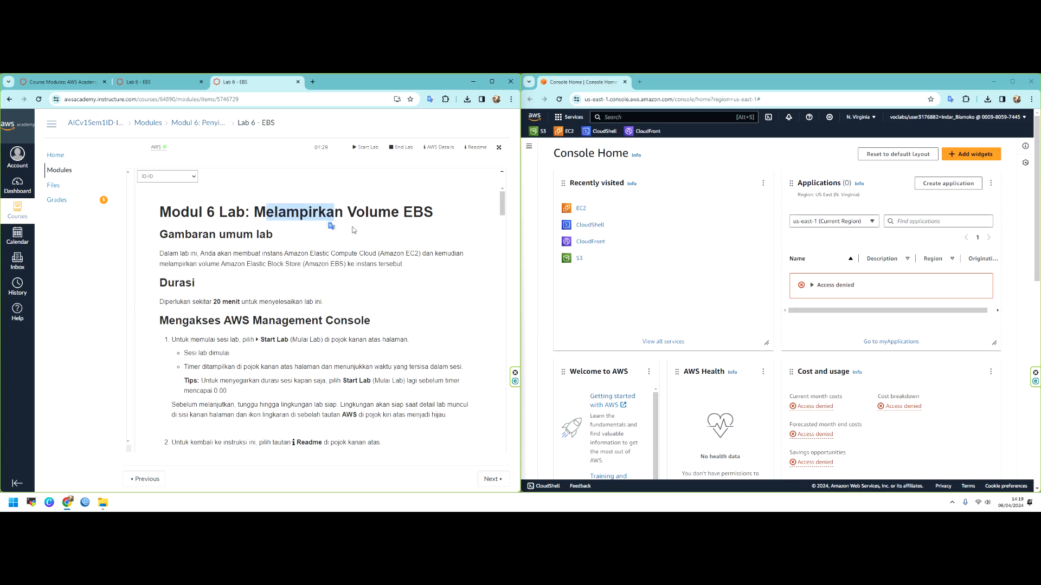
left_click_drag(246, 265, 365, 253)
left_click(346, 262)
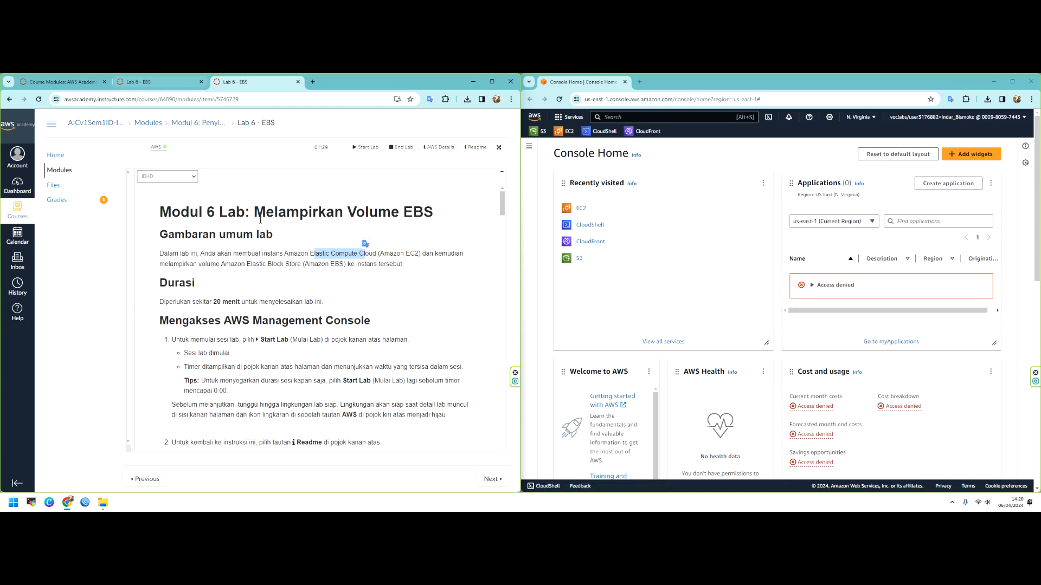
scroll(259, 213, "down", 10)
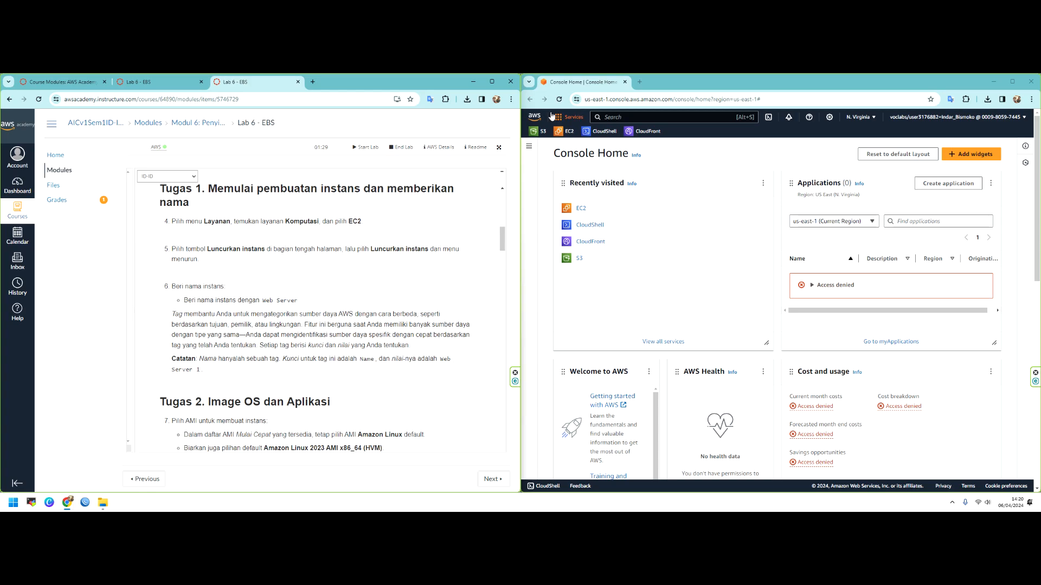
Open the EC2 dashboard from the Compute category of the AWS services
left_click(569, 117)
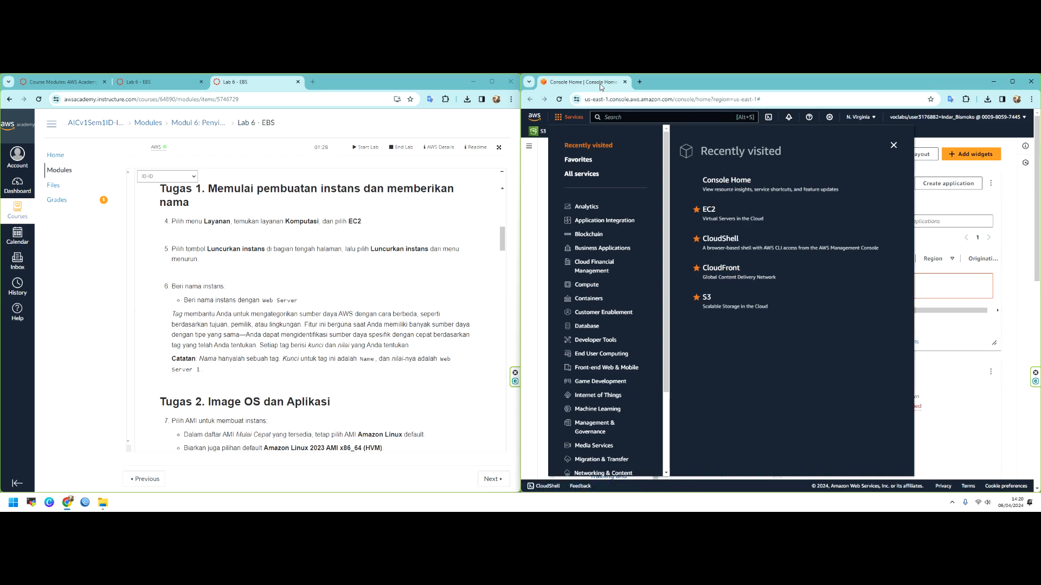
left_click(893, 145)
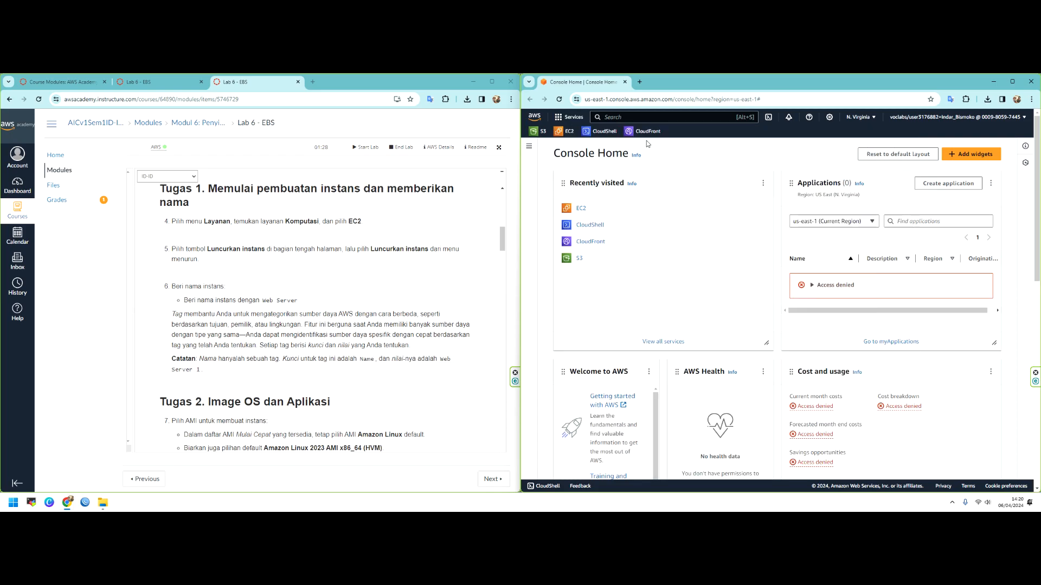
left_click(568, 132)
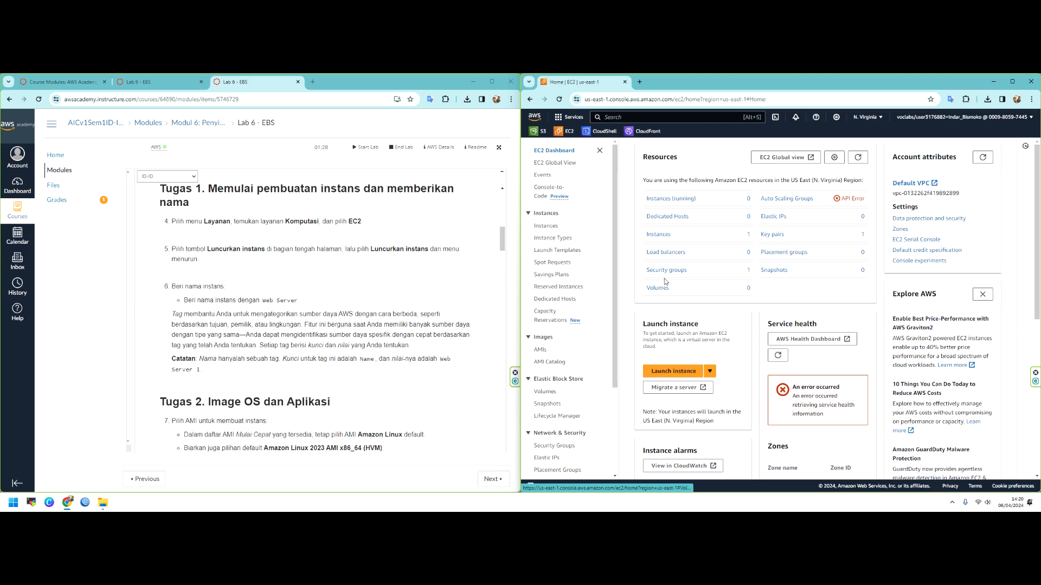
left_click(570, 117)
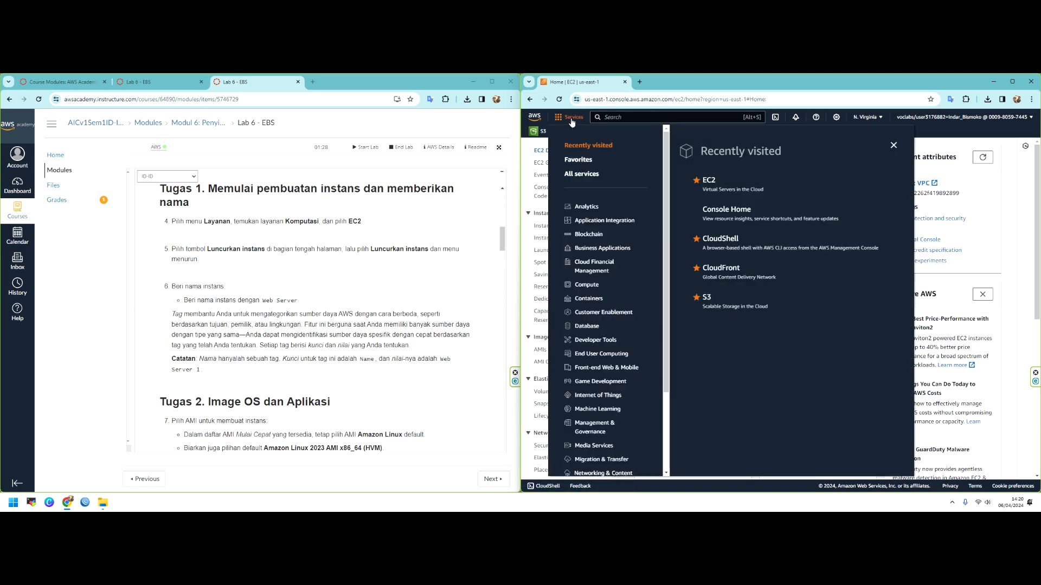
left_click(595, 285)
left_click(720, 236)
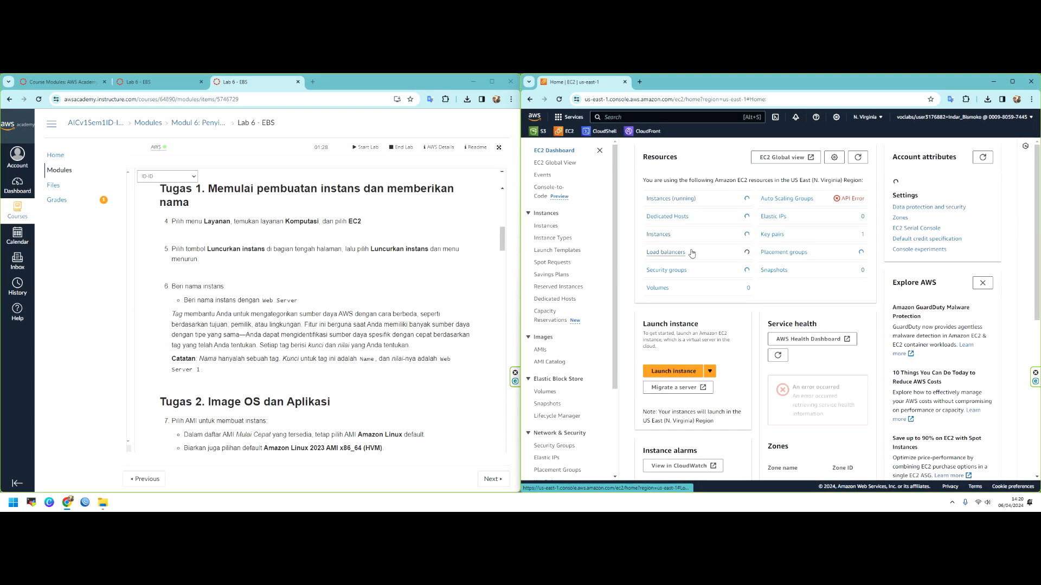
Begin launching a new EC2 instance and name it Web Server
left_click(691, 373)
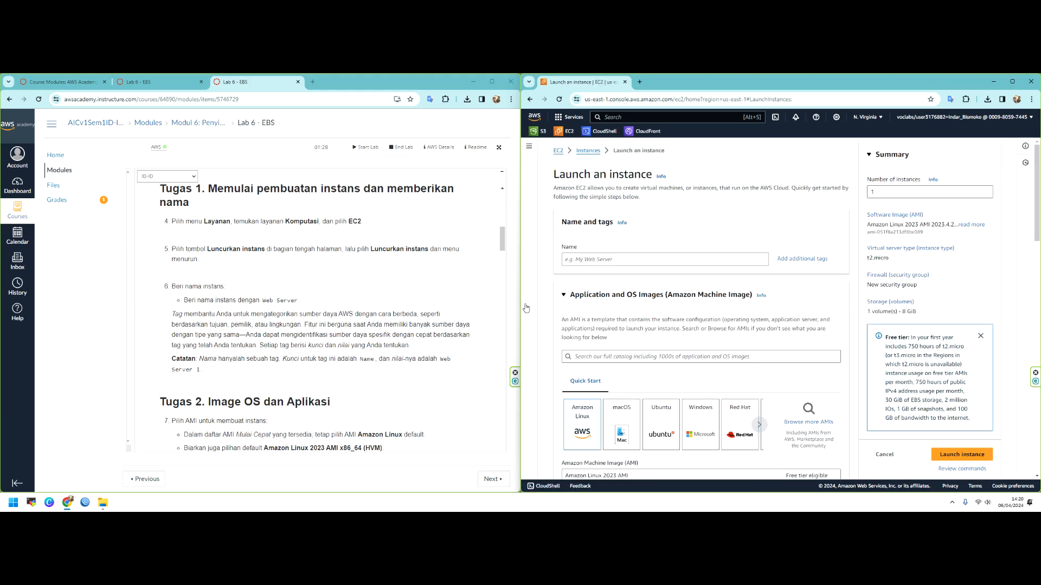
left_click(604, 261)
type("Web Server")
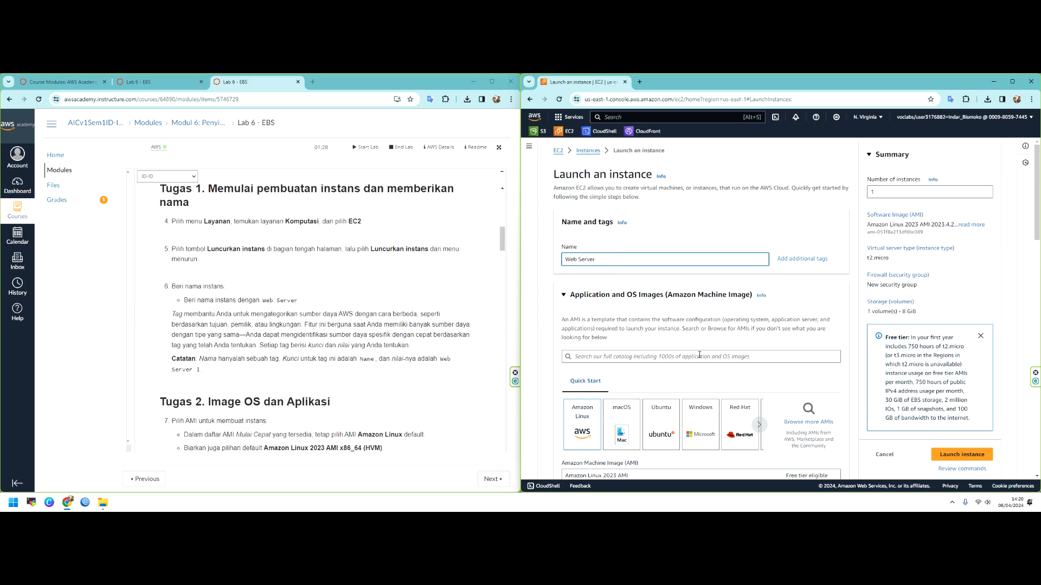
Compare the Task 2 image instructions with the selected AMI, architecture and list of available Amazon Linux images
scroll(607, 347, "down", 3)
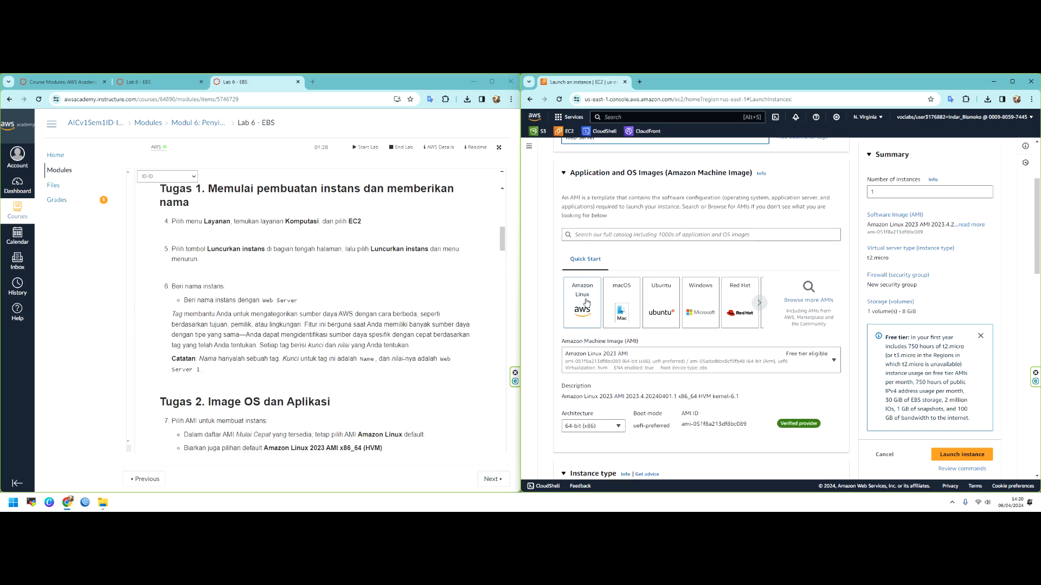
scroll(302, 298, "down", 1)
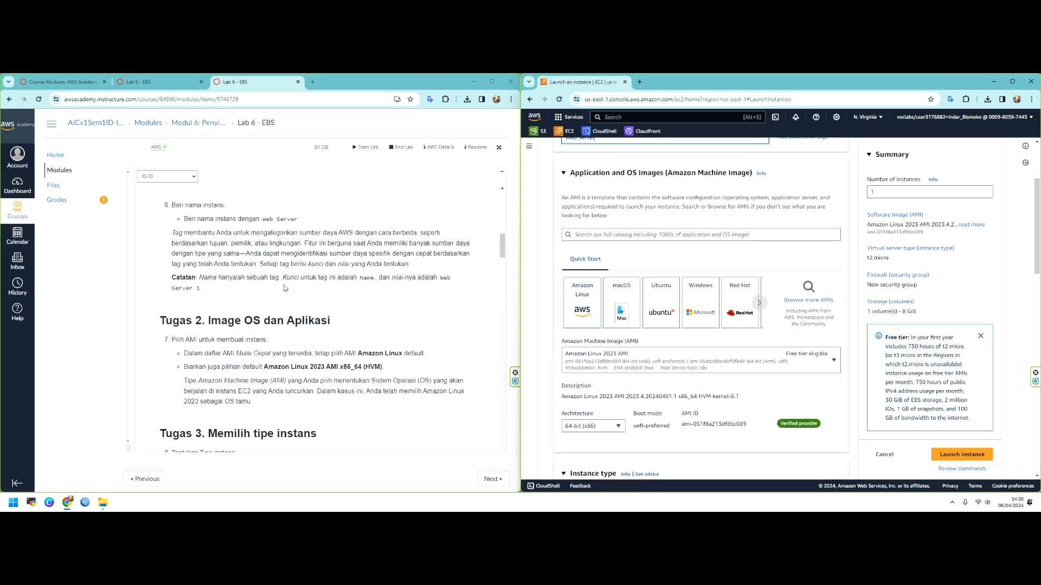
scroll(286, 290, "down", 2)
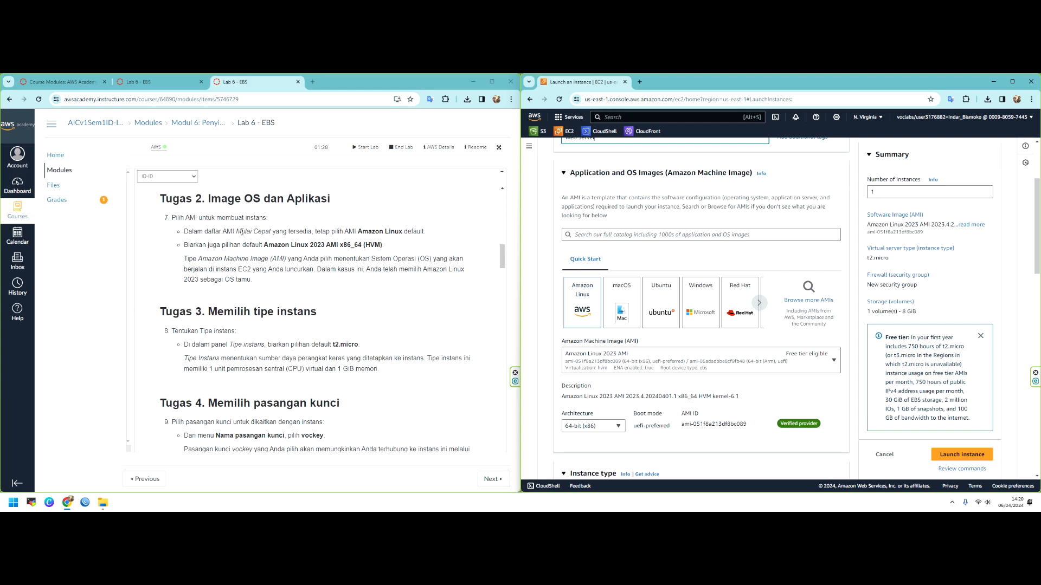
left_click_drag(227, 231, 233, 231)
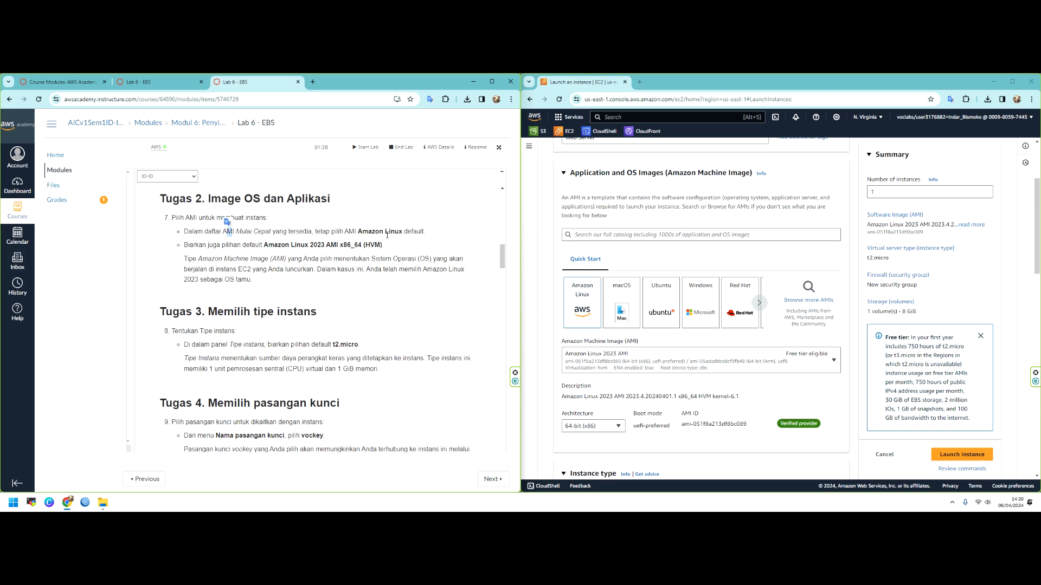
left_click_drag(376, 231, 422, 231)
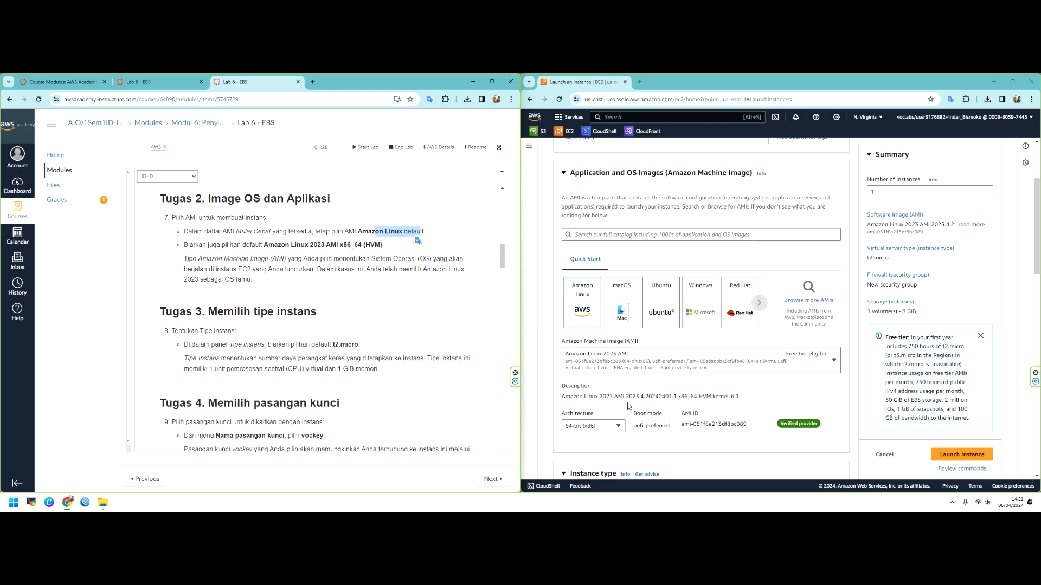
left_click(651, 373)
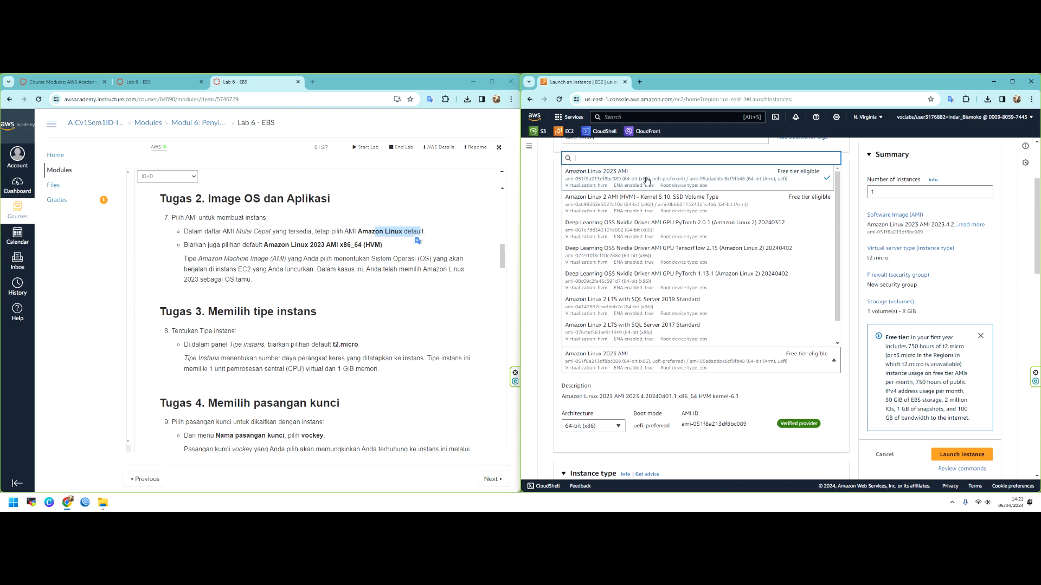
left_click(660, 405)
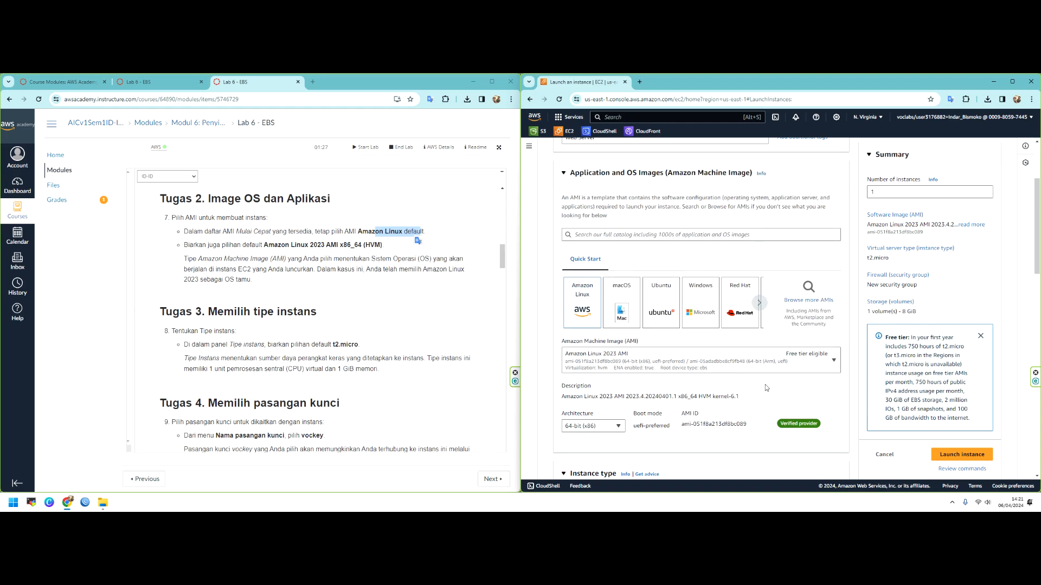
Check the selected AMI's description and compare the Task 3 instance type instructions with the instance type in the launch form
left_click_drag(700, 396, 731, 397)
scroll(291, 294, "down", 1)
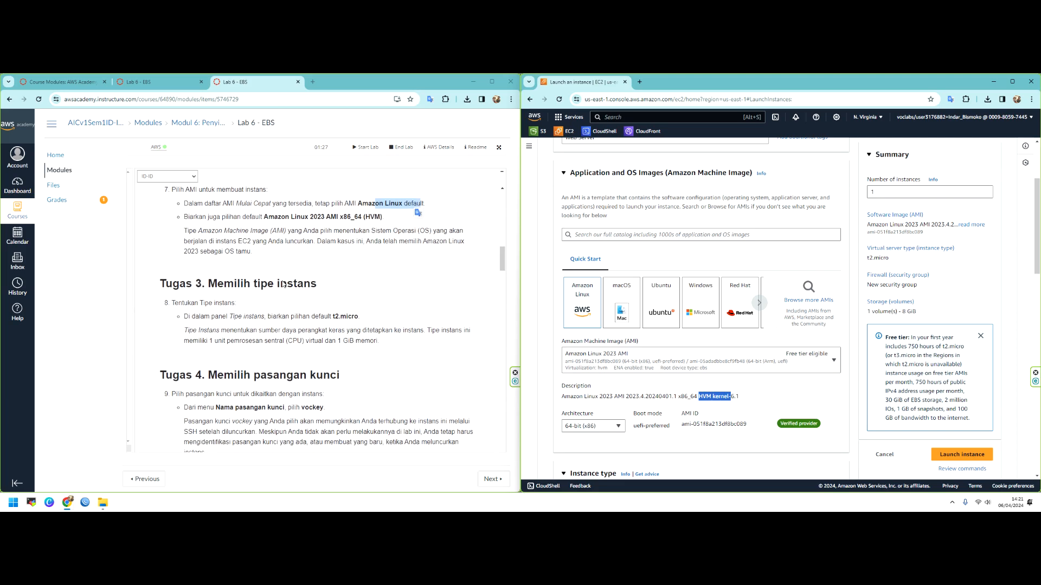
left_click_drag(205, 290, 233, 292)
scroll(653, 345, "down", 3)
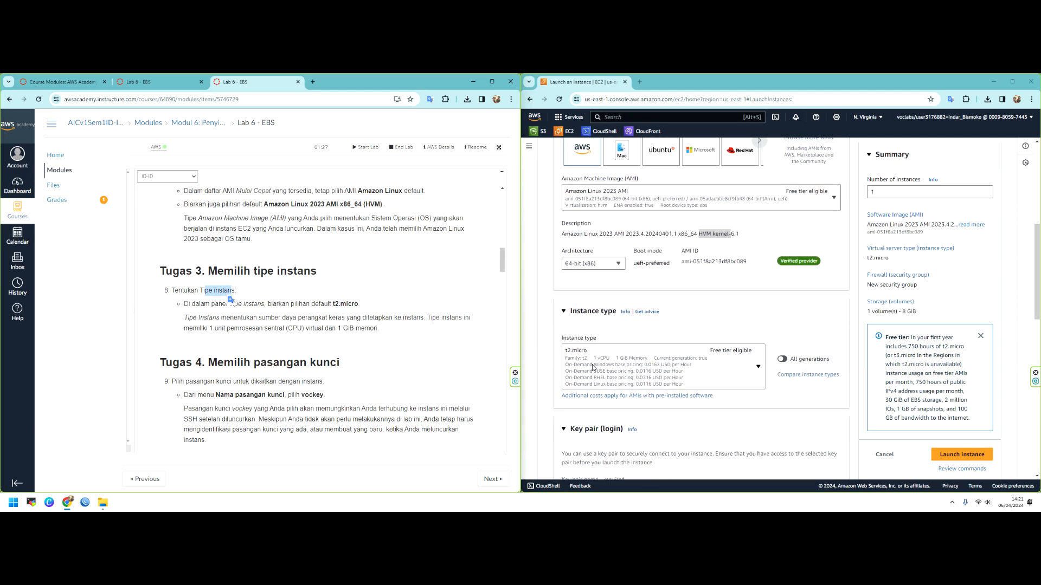
double_click(352, 306)
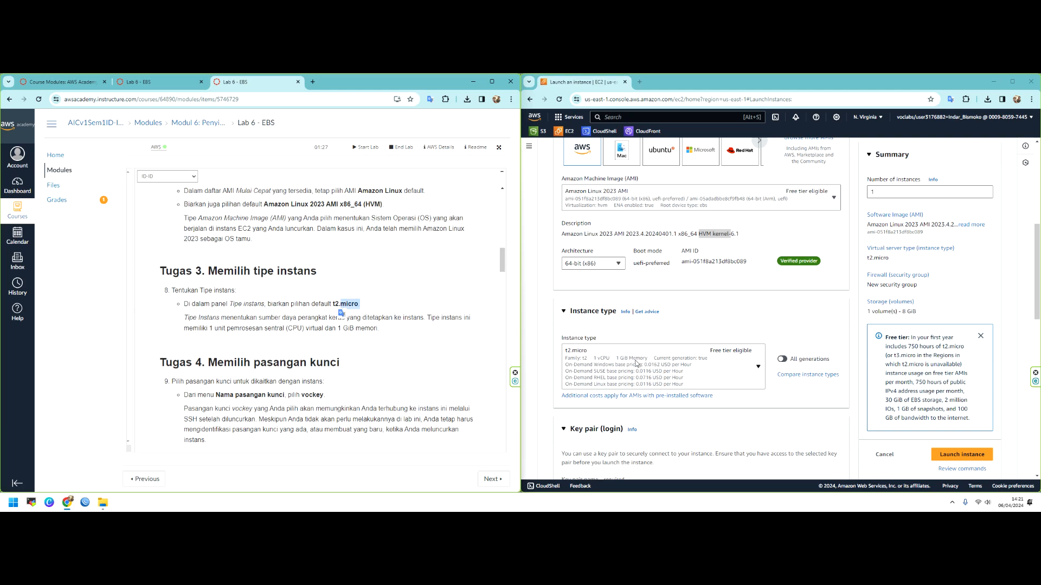
Select vockey as the key pair for the instance, as Task 4 instructs
scroll(383, 331, "down", 2)
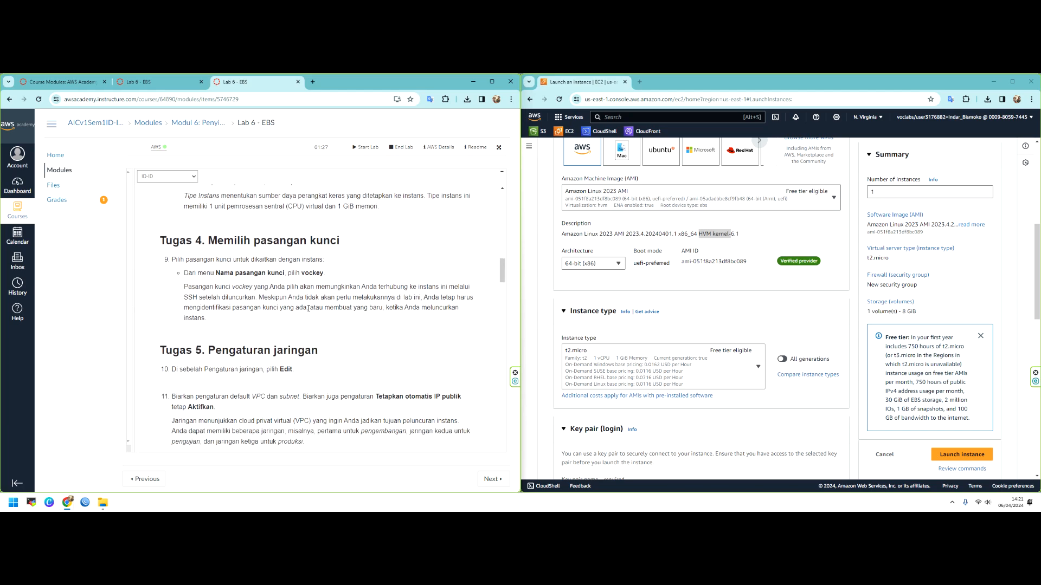
scroll(698, 361, "down", 3)
left_click(598, 331)
left_click(599, 370)
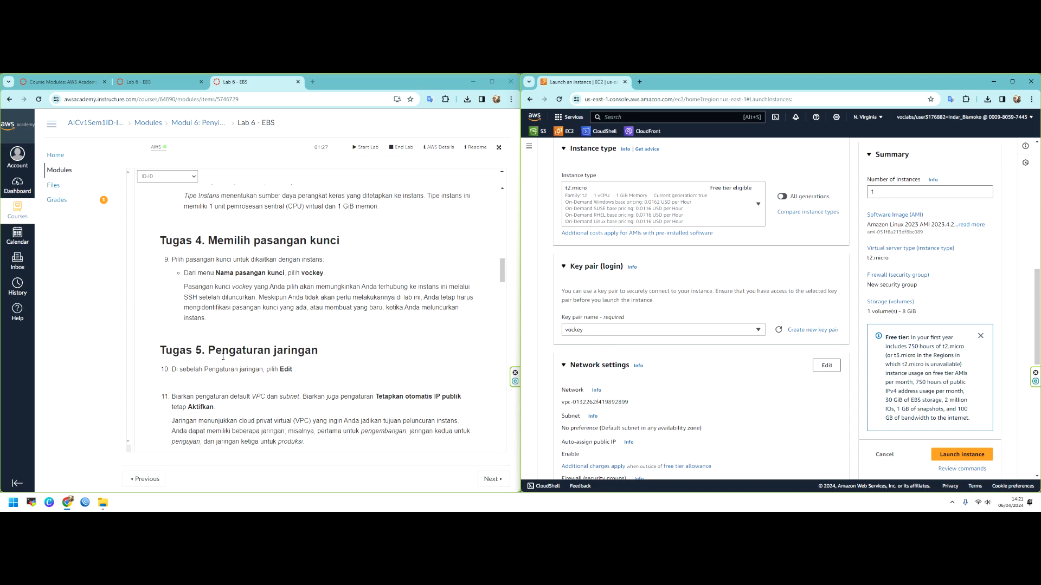
Open the network settings for editing and compare the VPC, subnet, public IP and firewall options with the Task 5 instructions
left_click_drag(209, 369, 293, 372)
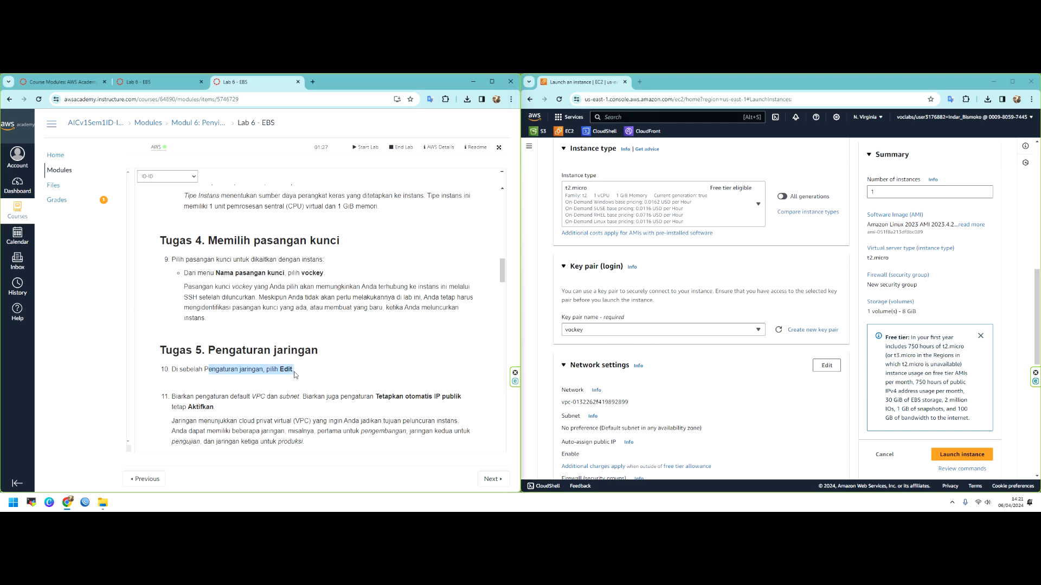
left_click(826, 366)
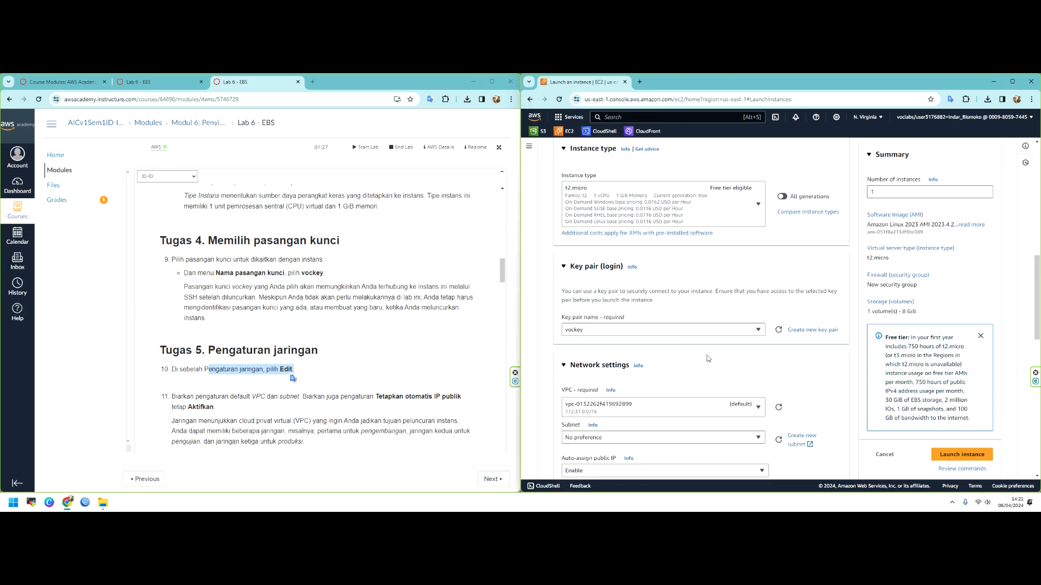
scroll(304, 352, "down", 2)
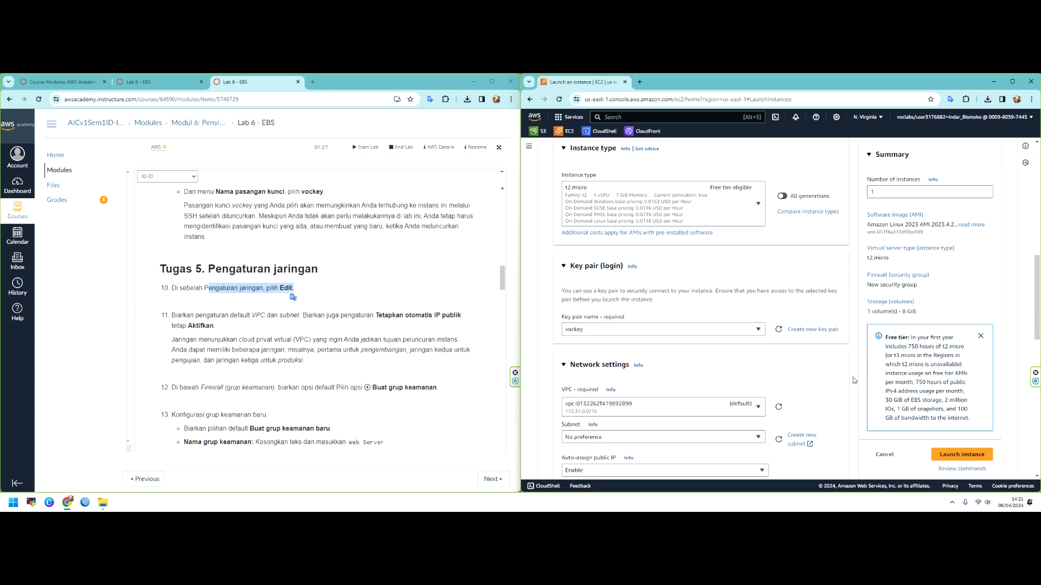
scroll(705, 358, "down", 3)
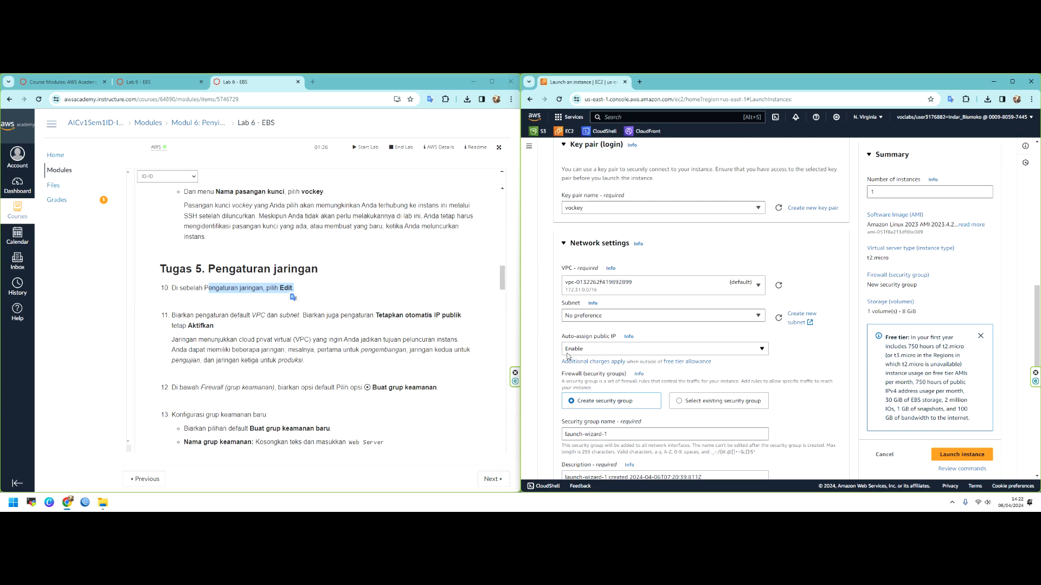
left_click(227, 338)
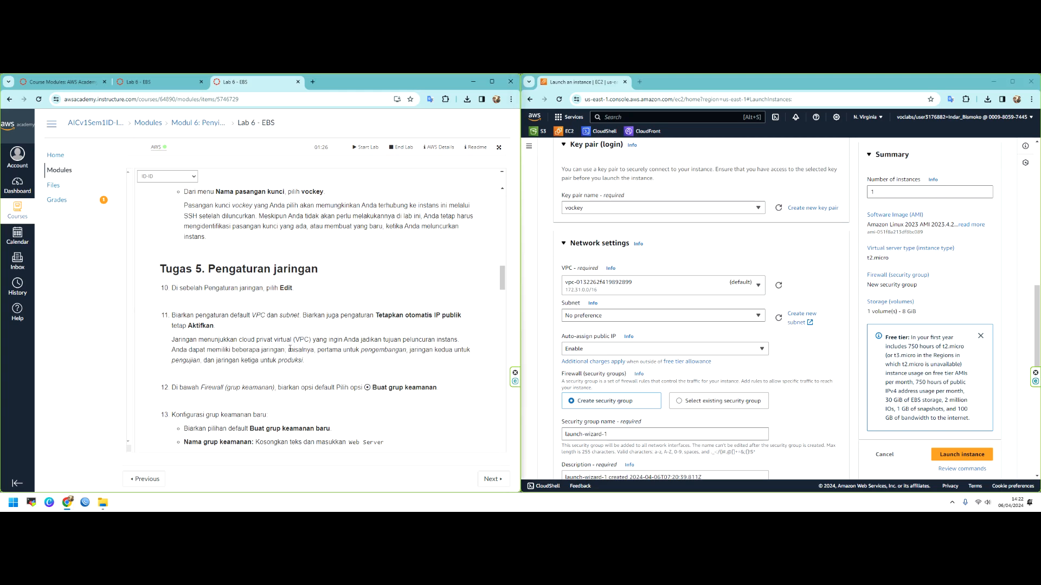
scroll(264, 325, "down", 1)
left_click_drag(277, 307, 243, 307)
scroll(681, 355, "down", 1)
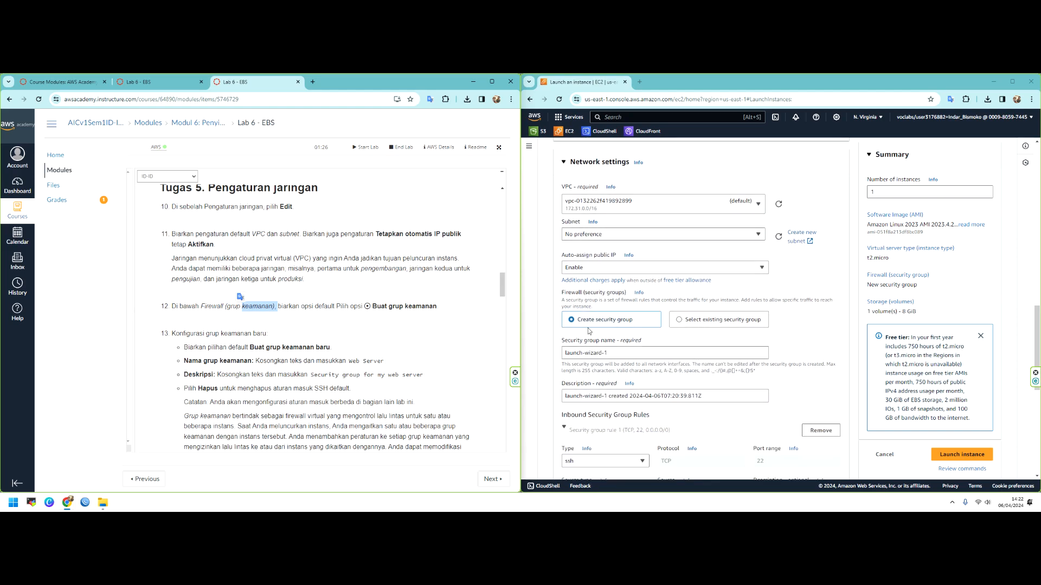
Name the new security group Web Server
scroll(330, 319, "down", 1)
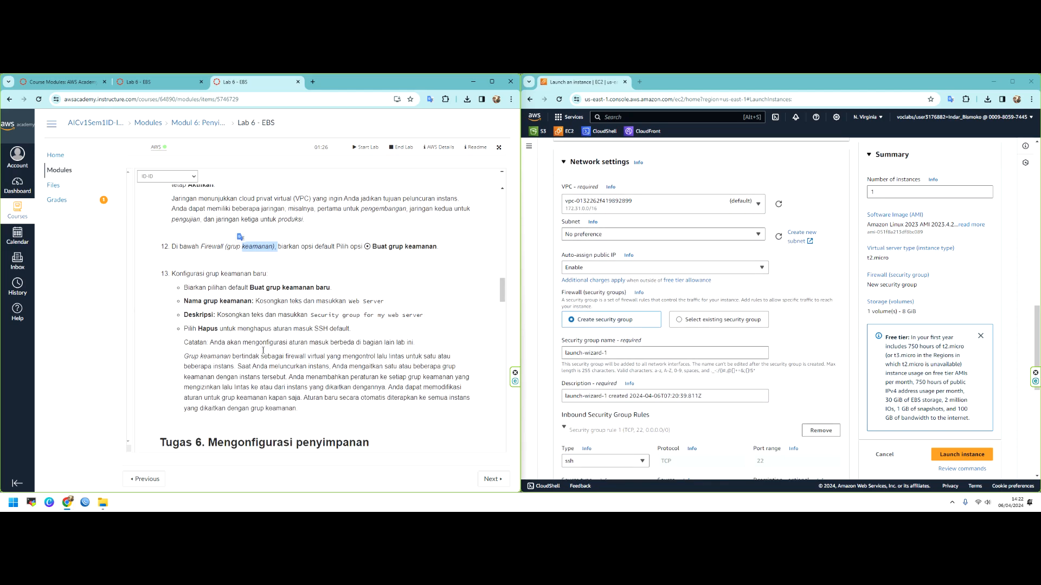
left_click_drag(610, 352, 532, 358)
type("Web Server")
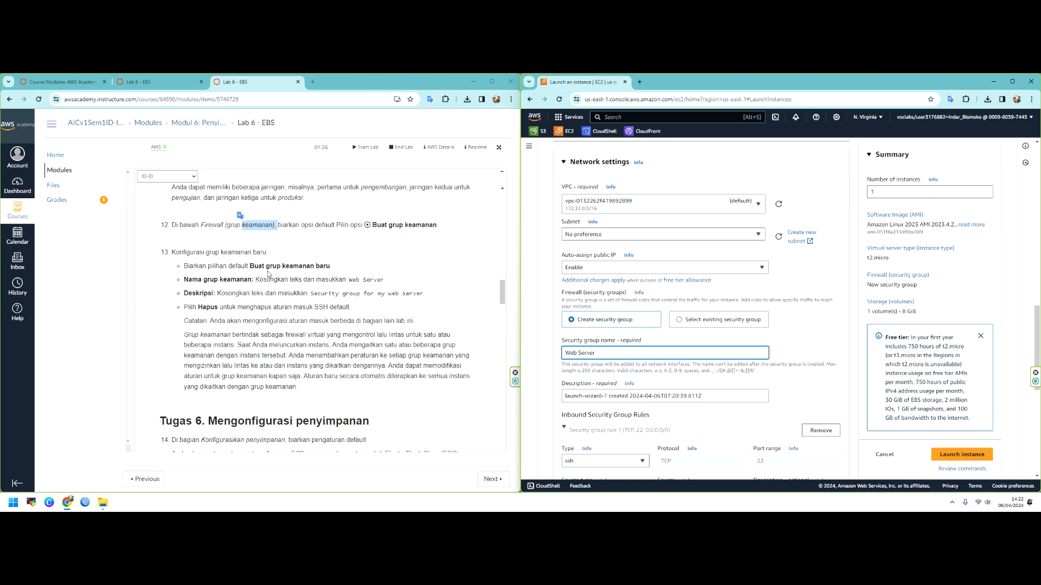
Compare the English and Indonesian versions of the Task 5 instructions for configuring the new security group
left_click(163, 82)
scroll(291, 285, "down", 3)
scroll(291, 284, "down", 10)
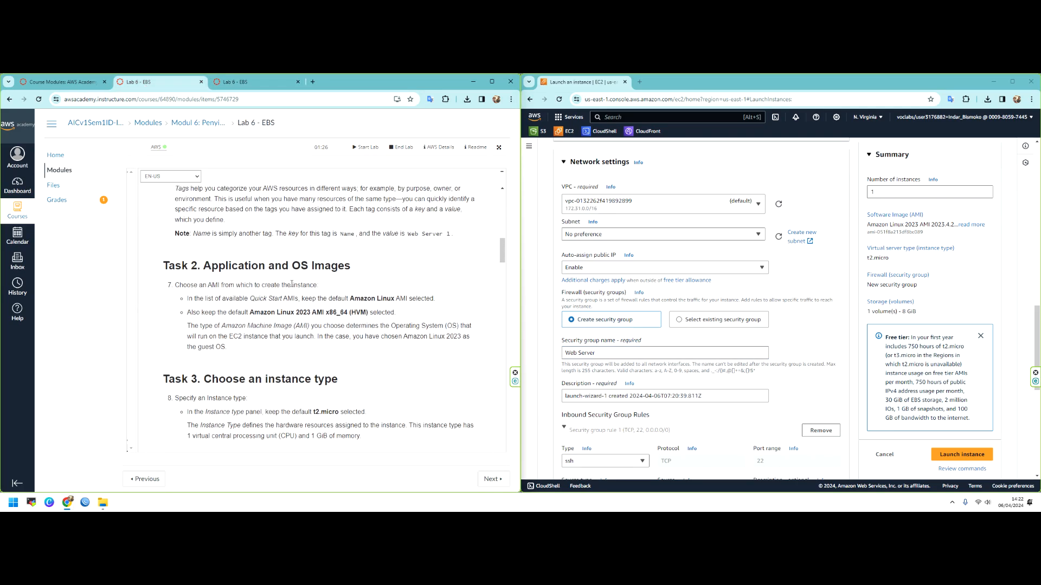
scroll(266, 274, "down", 5)
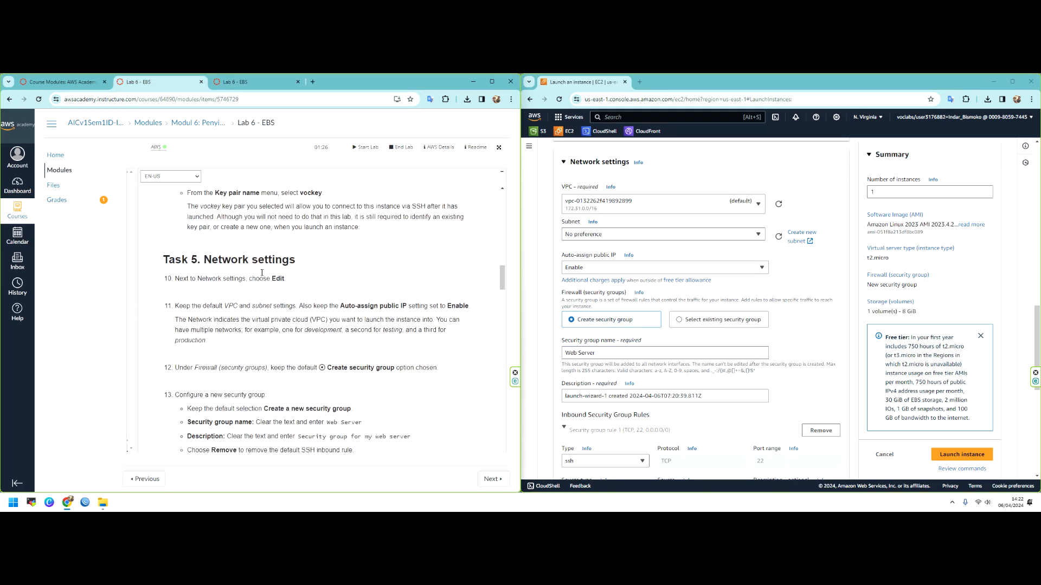
left_click_drag(308, 312, 412, 318)
left_click(266, 93)
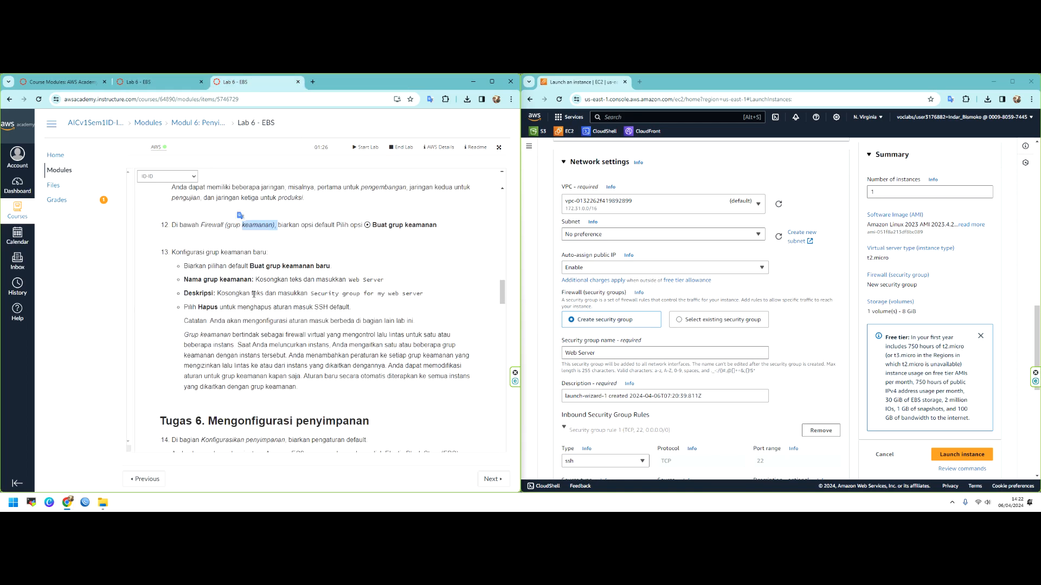
left_click_drag(279, 266, 368, 266)
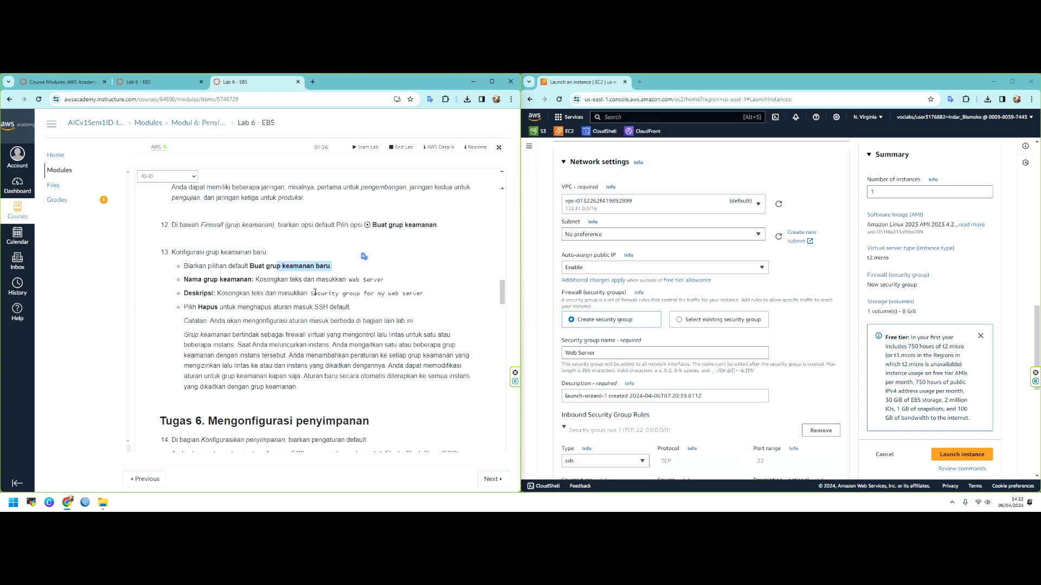
Replace the security group description with "Security group for my web server", copied from the lab instructions
left_click_drag(311, 293, 430, 296)
key("ctrl+c")
right_click(421, 293)
left_click(442, 299)
scroll(618, 371, "down", 2)
scroll(618, 371, "down", 5)
scroll(630, 390, "up", 5)
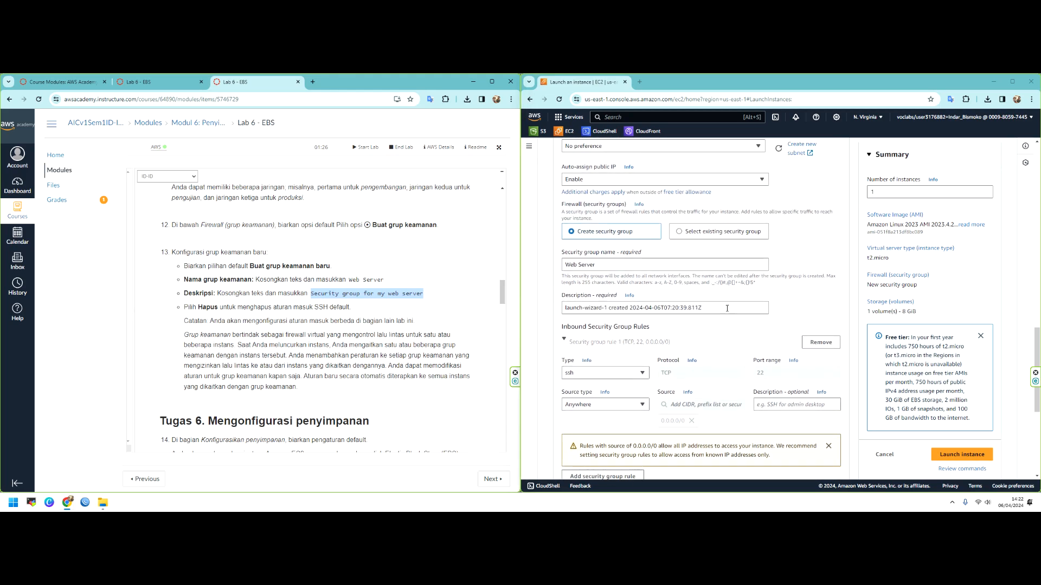
triple_click(567, 308)
key("ctrl+v")
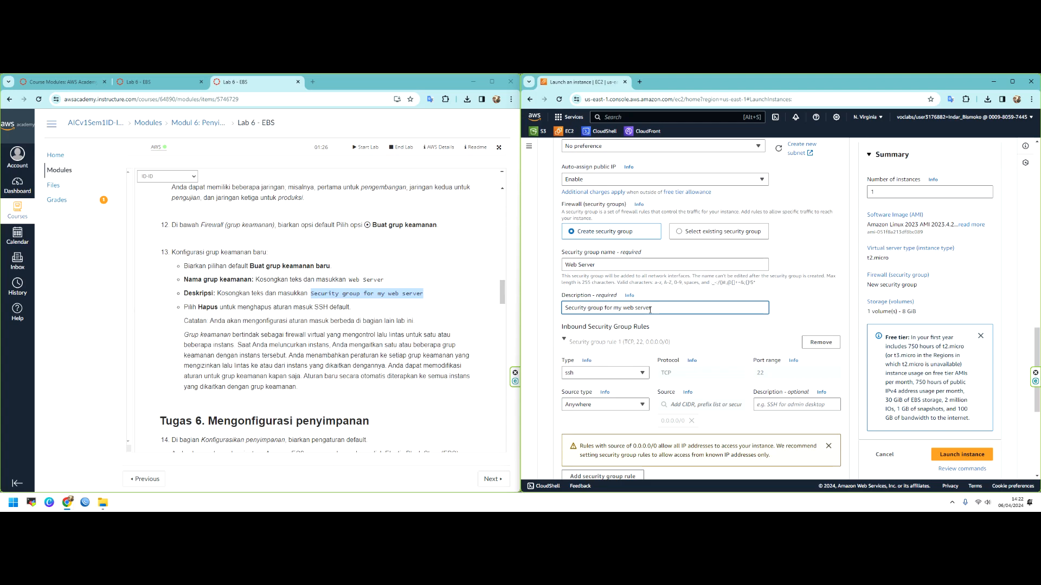
Remove the default SSH inbound rule from the security group and read the lab's explanation of security groups
scroll(664, 358, "down", 2)
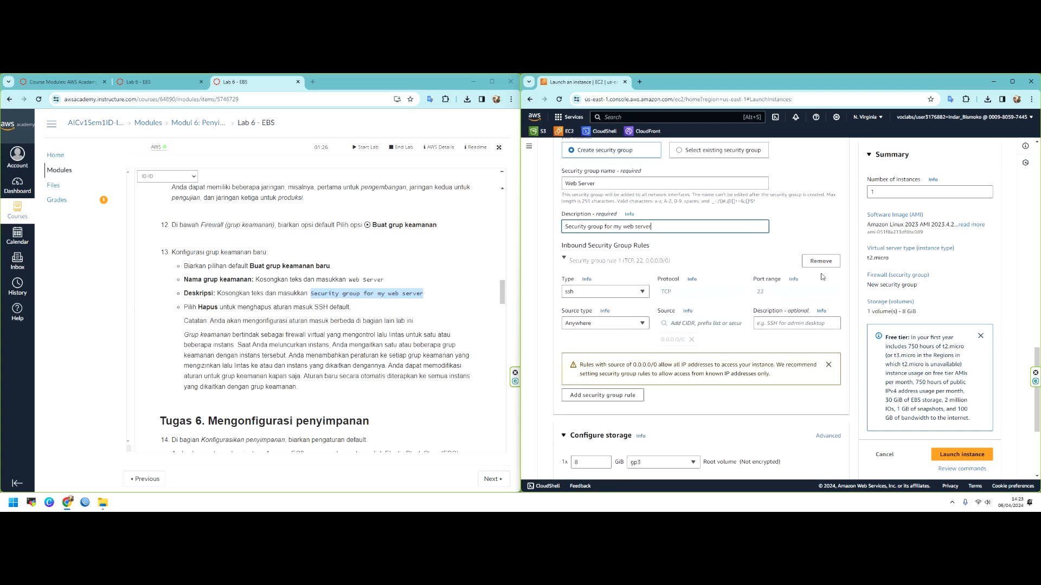
left_click(821, 261)
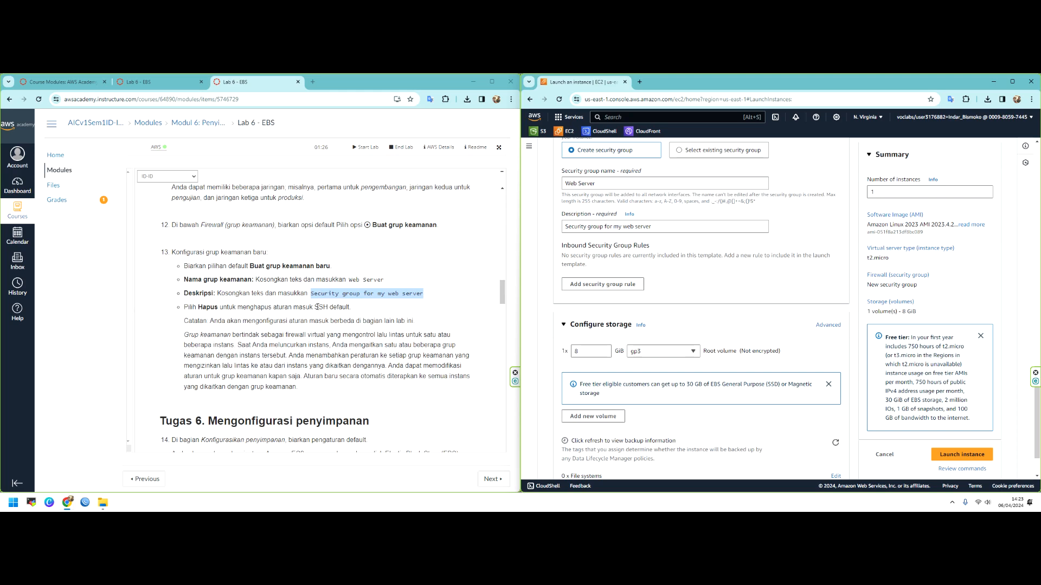
scroll(319, 307, "down", 2)
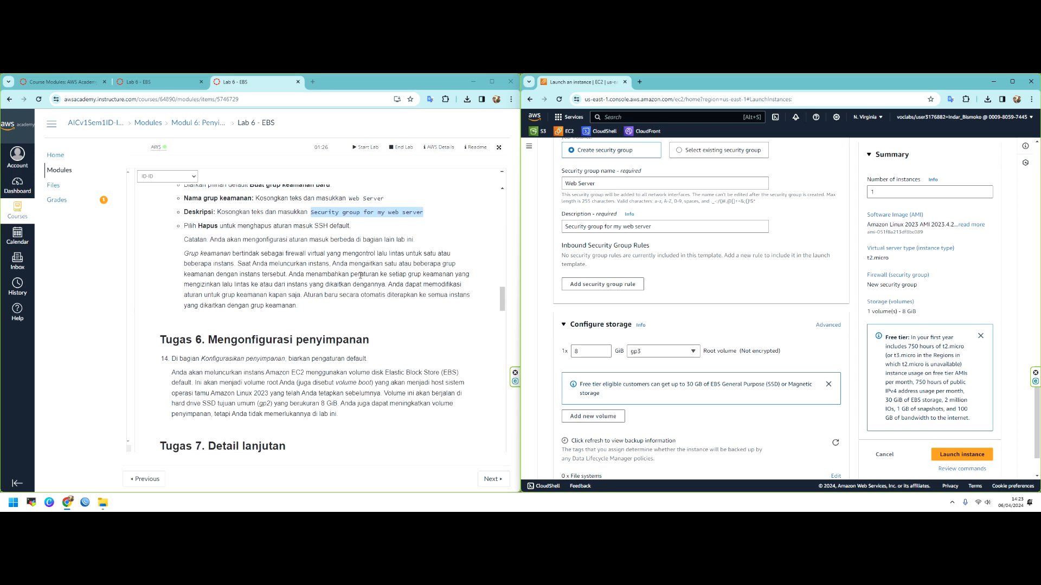
left_click_drag(275, 254, 324, 253)
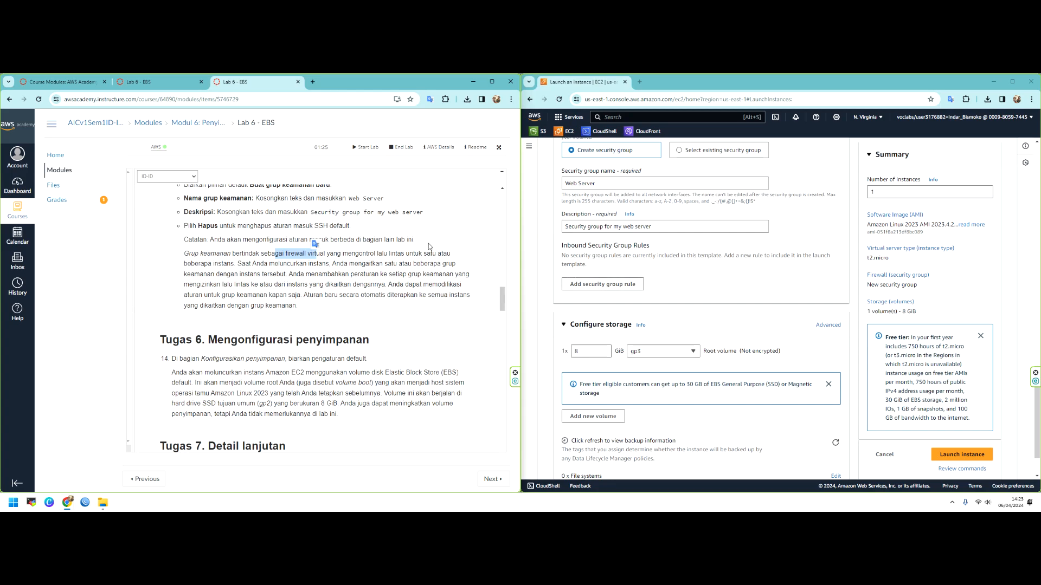
Following the Task 6 storage description, set the root volume type to General purpose SSD (gp2)
scroll(304, 284, "down", 2)
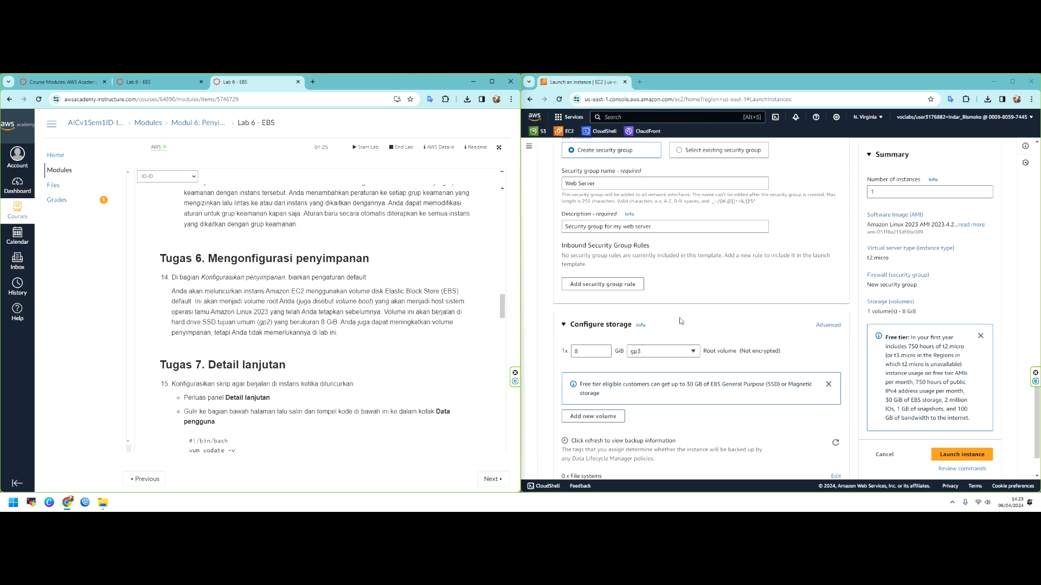
scroll(616, 332, "down", 1)
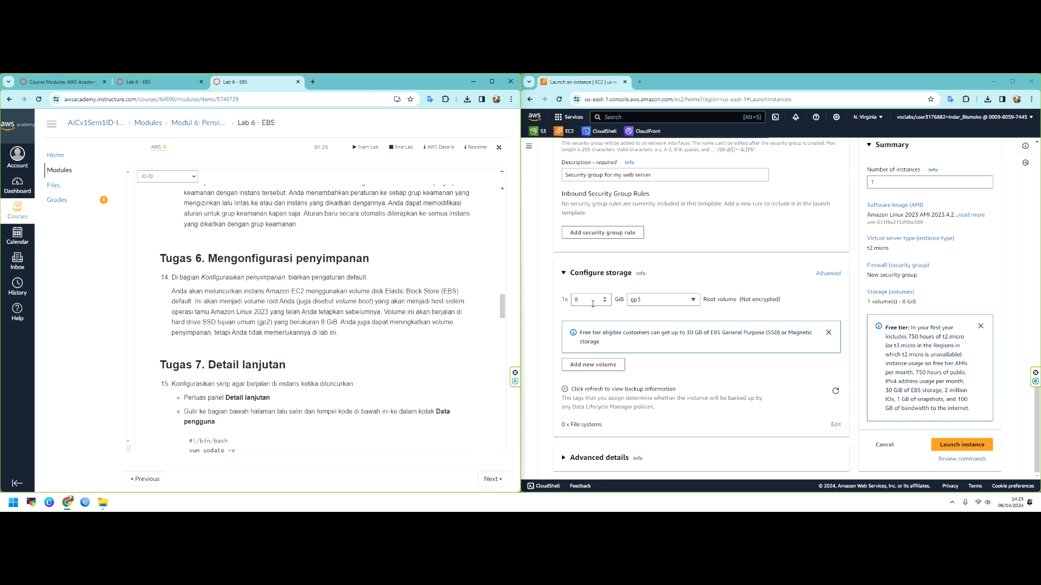
double_click(322, 322)
left_click(645, 300)
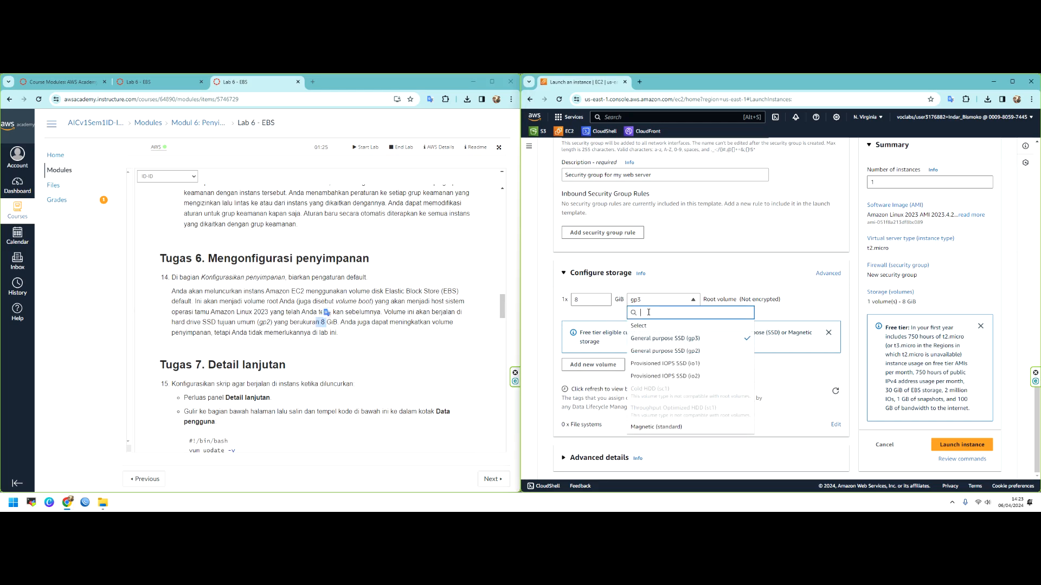
left_click(672, 352)
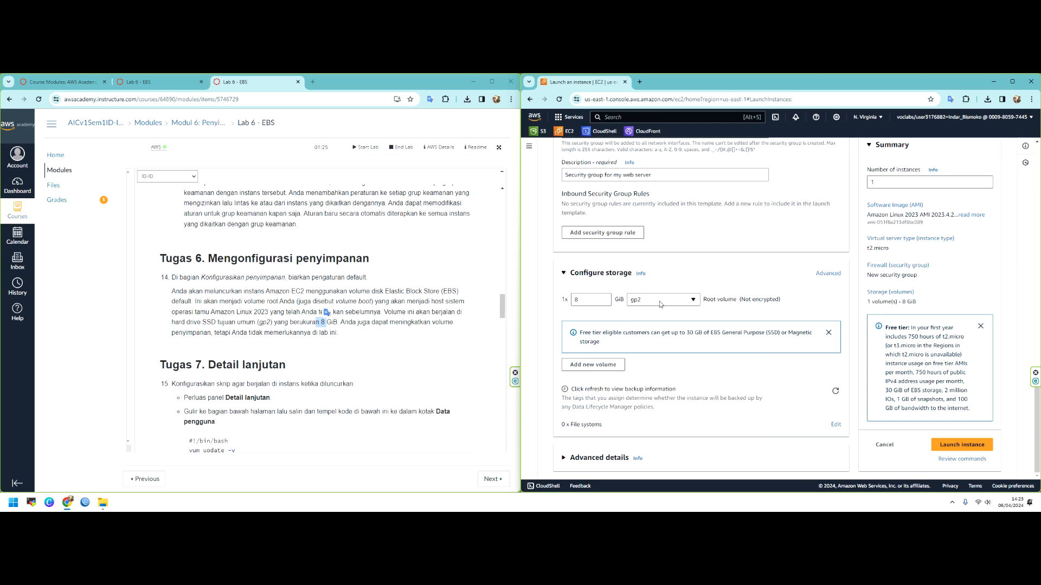
Read the Task 7 instructions and expand the launch form's advanced details as far as the user data field
scroll(243, 293, "down", 2)
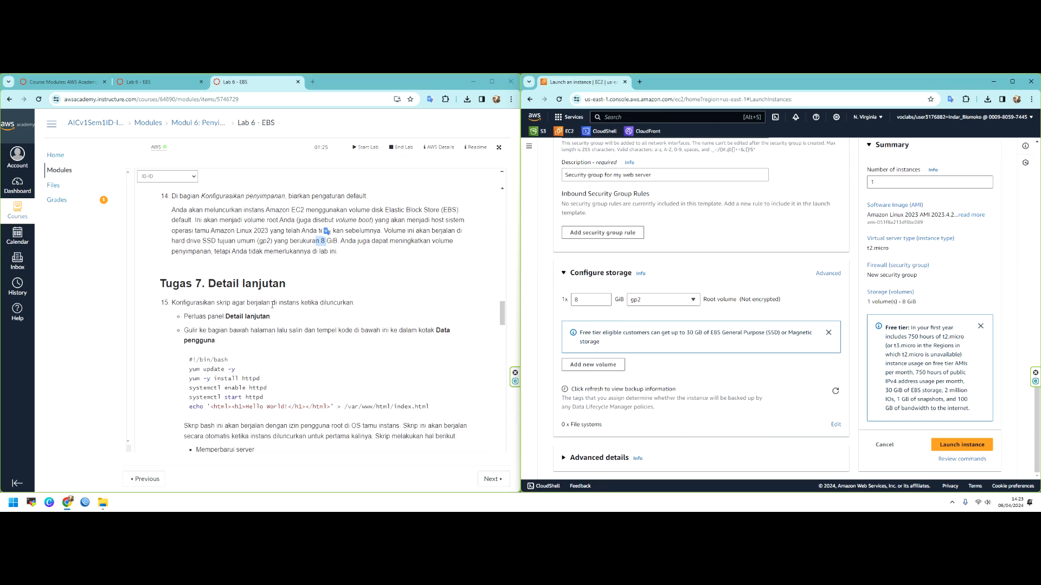
scroll(272, 304, "down", 1)
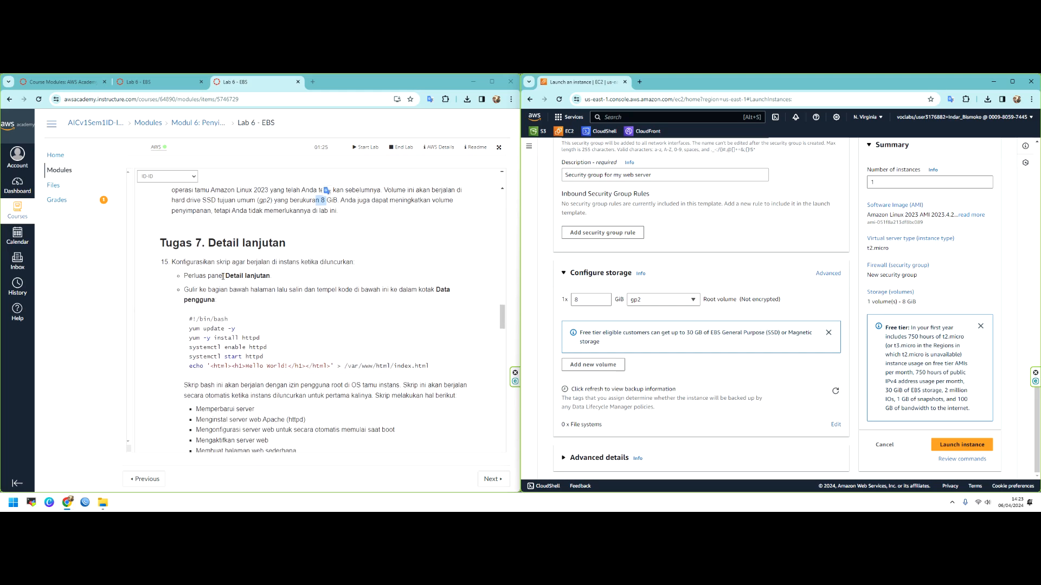
scroll(223, 277, "down", 1)
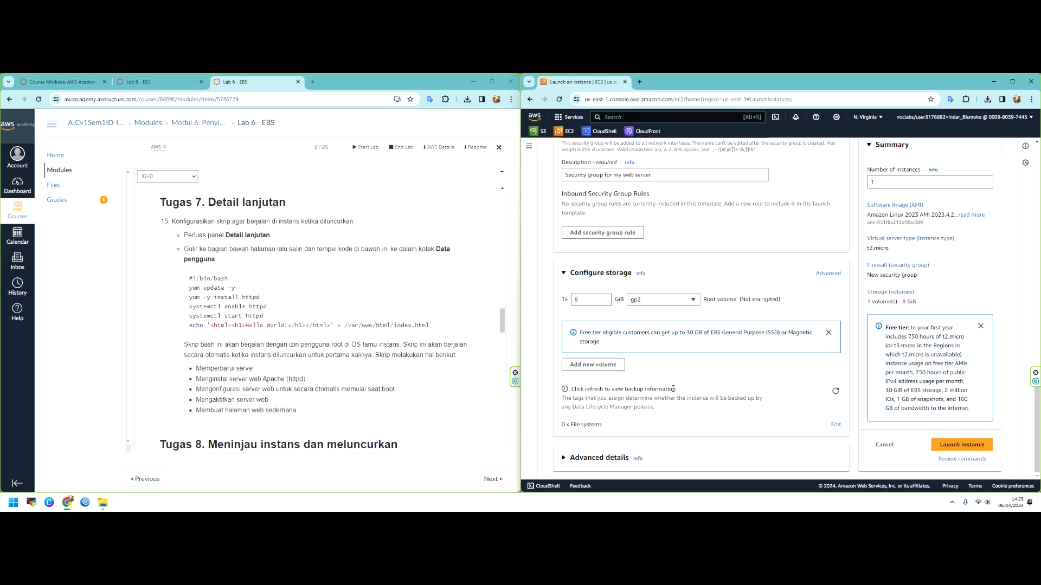
left_click(590, 459)
scroll(601, 433, "down", 5)
scroll(600, 434, "down", 15)
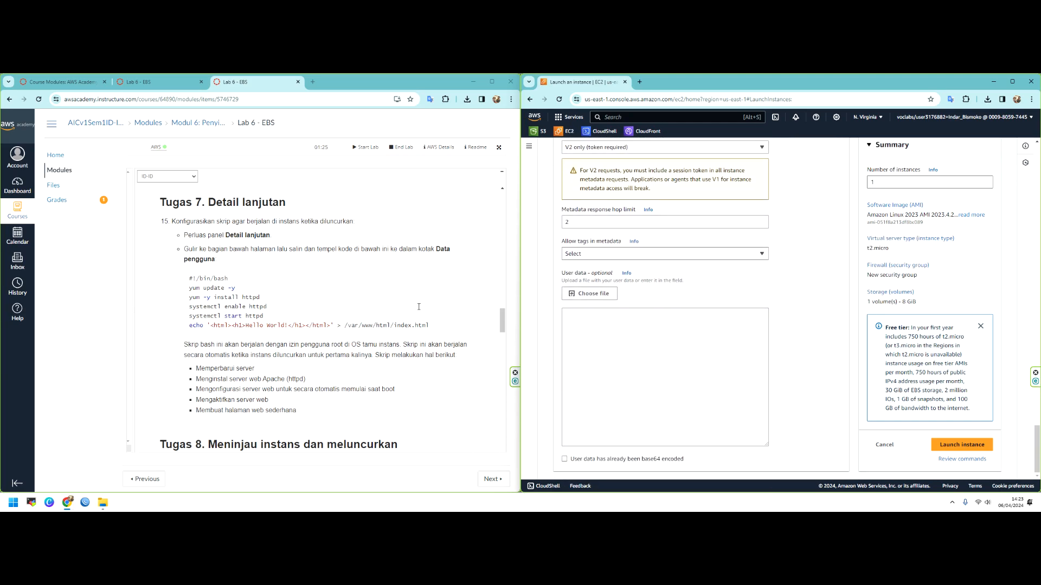
Copy the complete bash script from Task 7, from #!/bin/bash to the echo line, into the instance's user data
left_click_drag(189, 280, 430, 326)
right_click(225, 305)
left_click(250, 315)
left_click(637, 341)
right_click(636, 341)
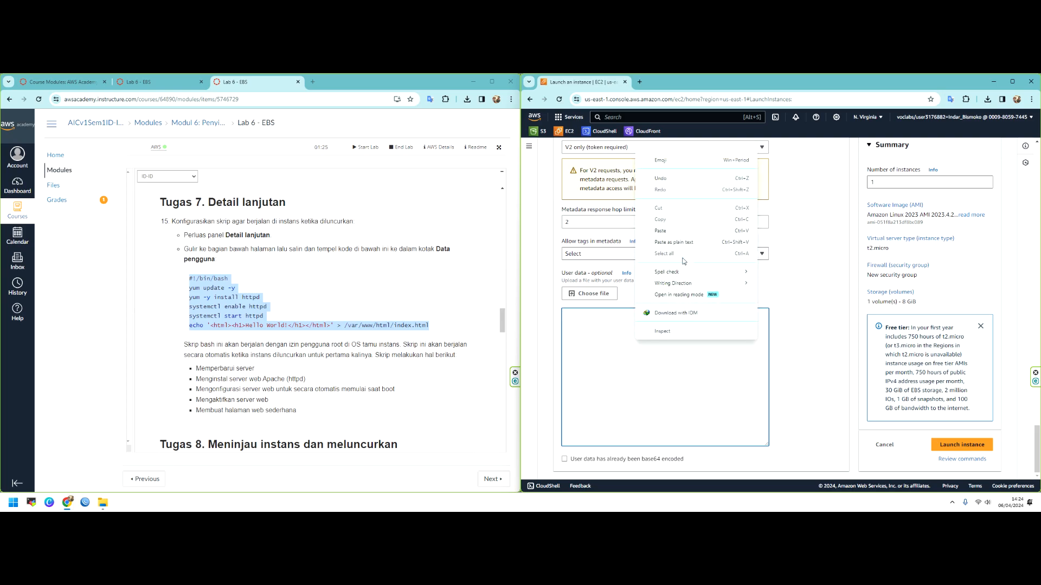
left_click(679, 229)
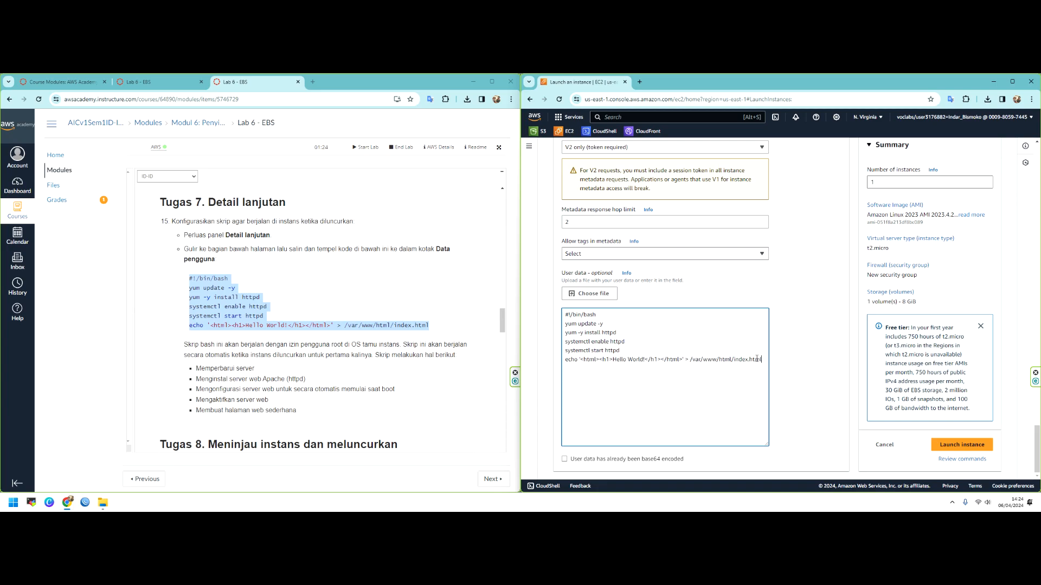
Review the user data script line by line, from the bash header through the yum commands to the index.html path
left_click_drag(763, 359, 603, 316)
left_click(566, 315)
left_click_drag(600, 316, 568, 315)
left_click_drag(601, 323, 563, 326)
left_click_drag(618, 332, 566, 336)
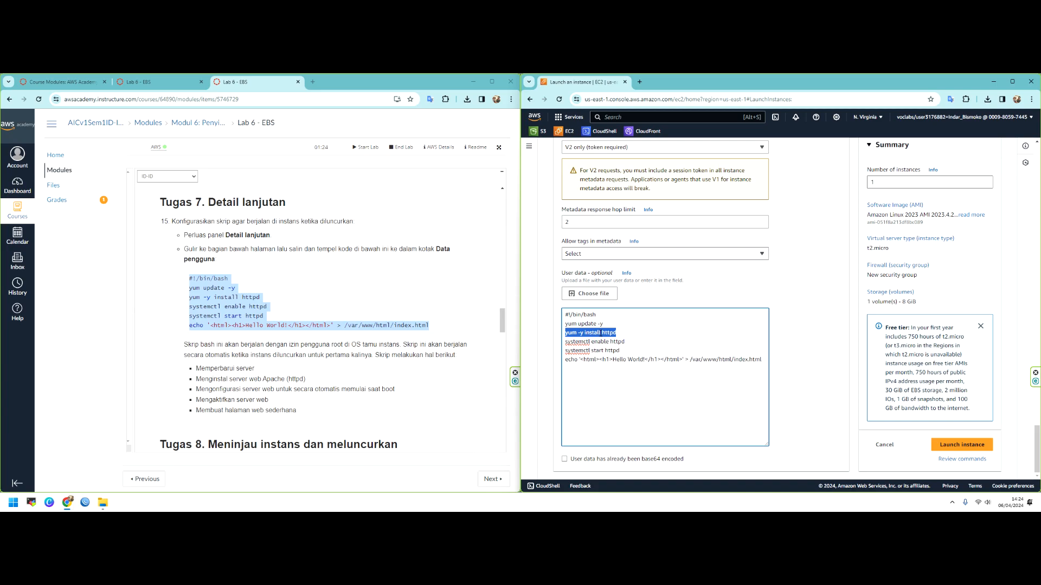
left_click(601, 334)
left_click_drag(581, 360, 760, 359)
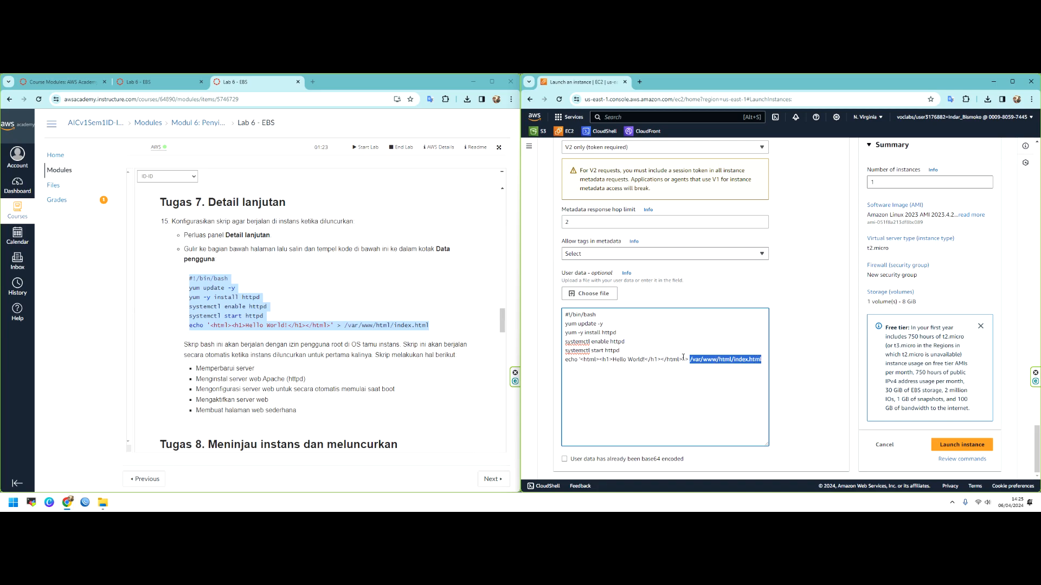
Check the Hello World part of the echo line in the user data, and launch the instance as Task 8 instructs
left_click_drag(590, 360, 667, 360)
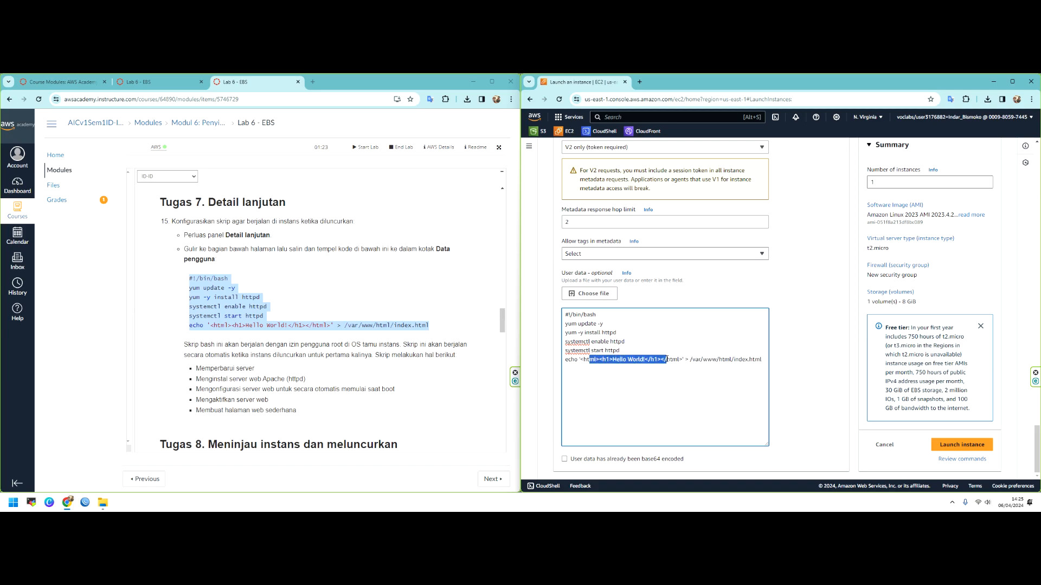
scroll(435, 331, "down", 3)
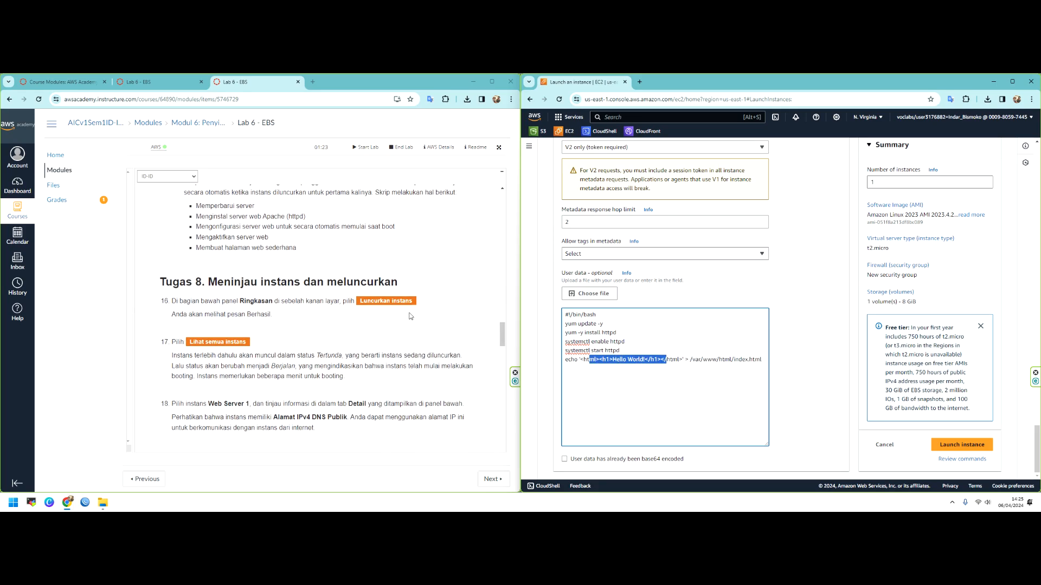
left_click(955, 445)
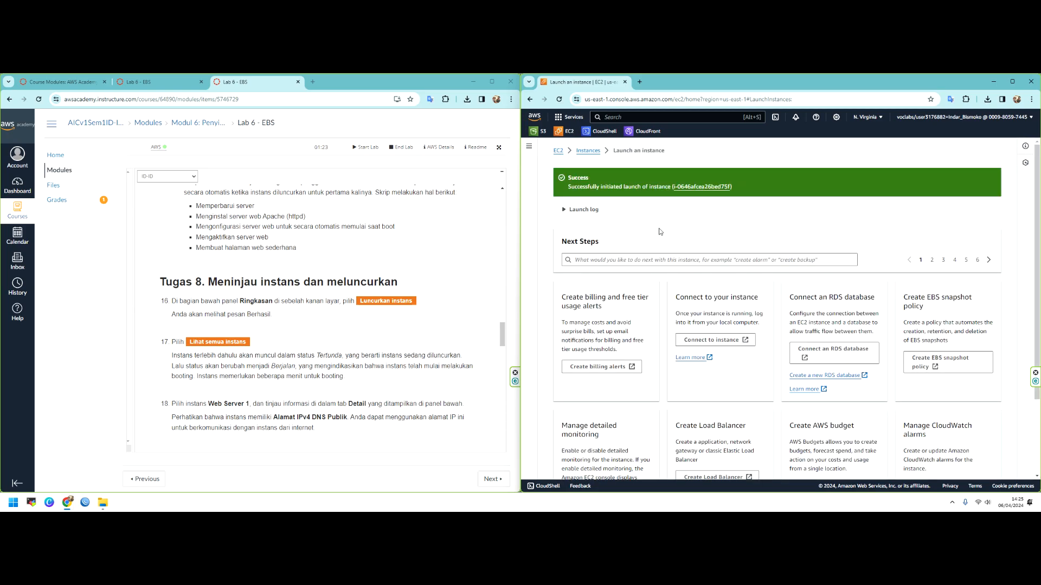
Expand the launch log and examine the outcome of each stage, from initializing requests to launch initiation
left_click(565, 211)
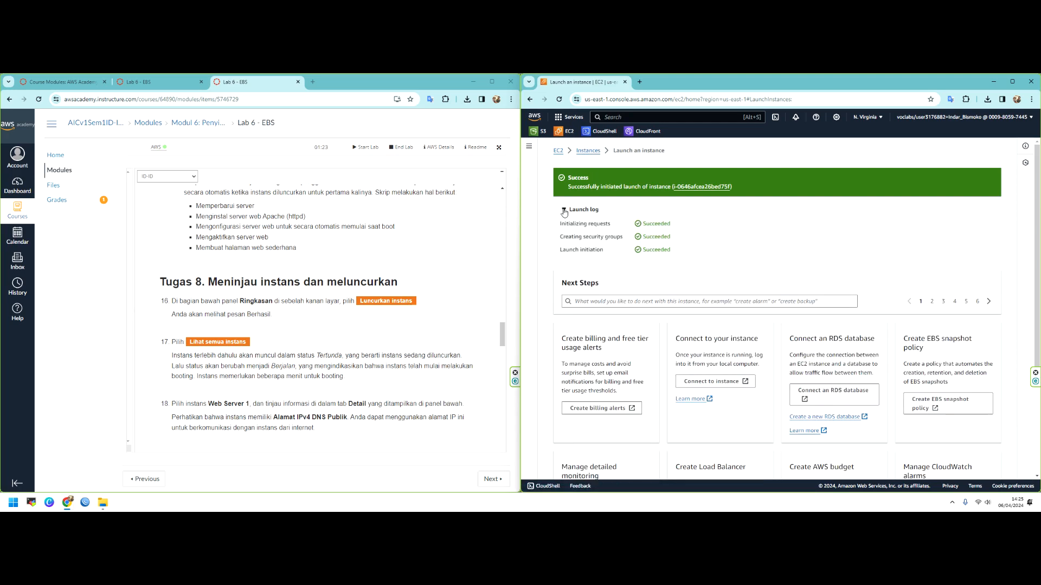
double_click(645, 226)
left_click(591, 249)
left_click_drag(601, 249, 658, 249)
scroll(658, 249, "down", 3)
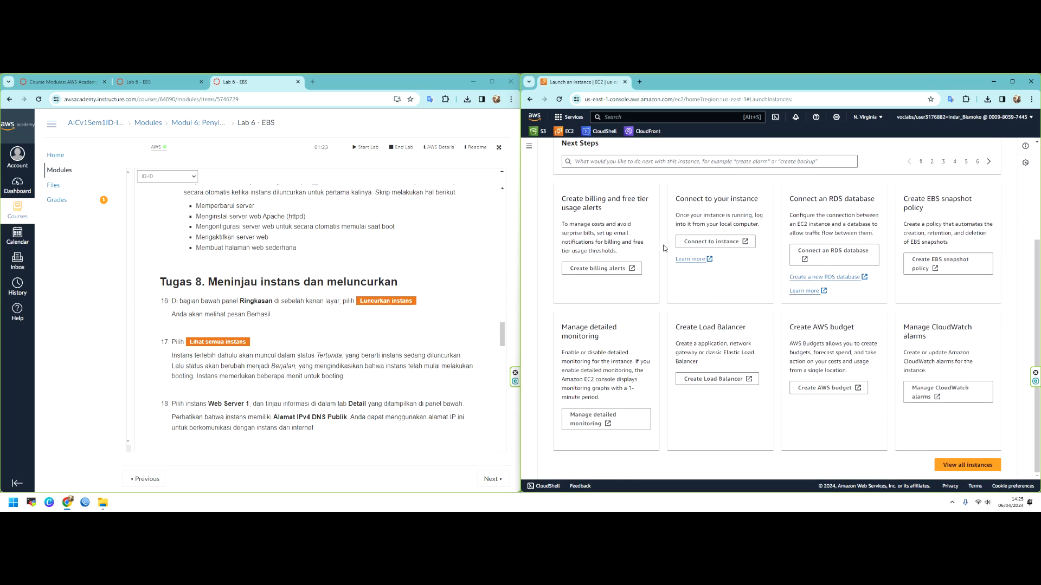
scroll(580, 205, "up", 3)
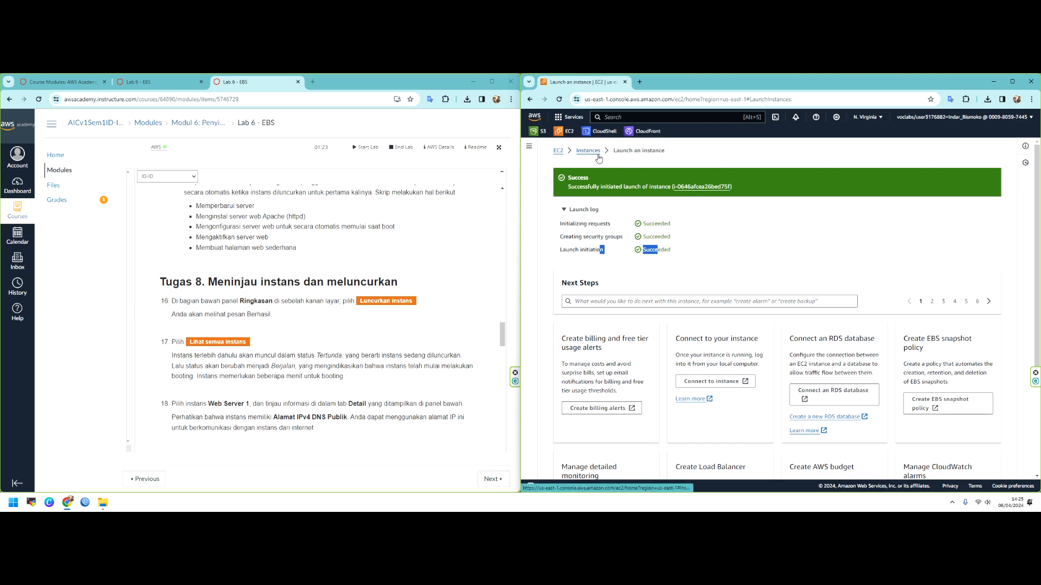
Open the newly launched instance in the instances list and select its row to show its details
left_click(711, 185)
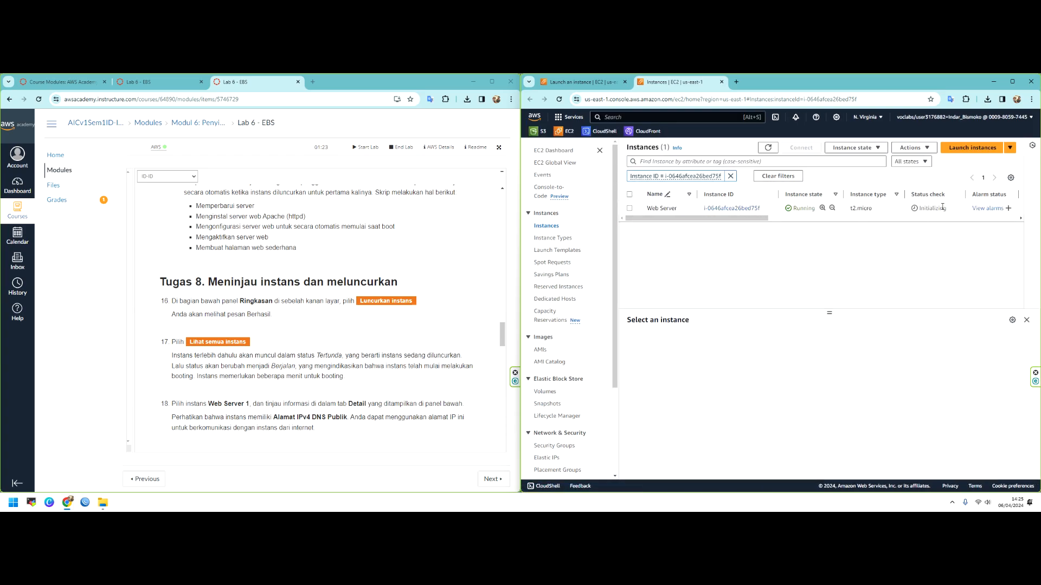
left_click(790, 219)
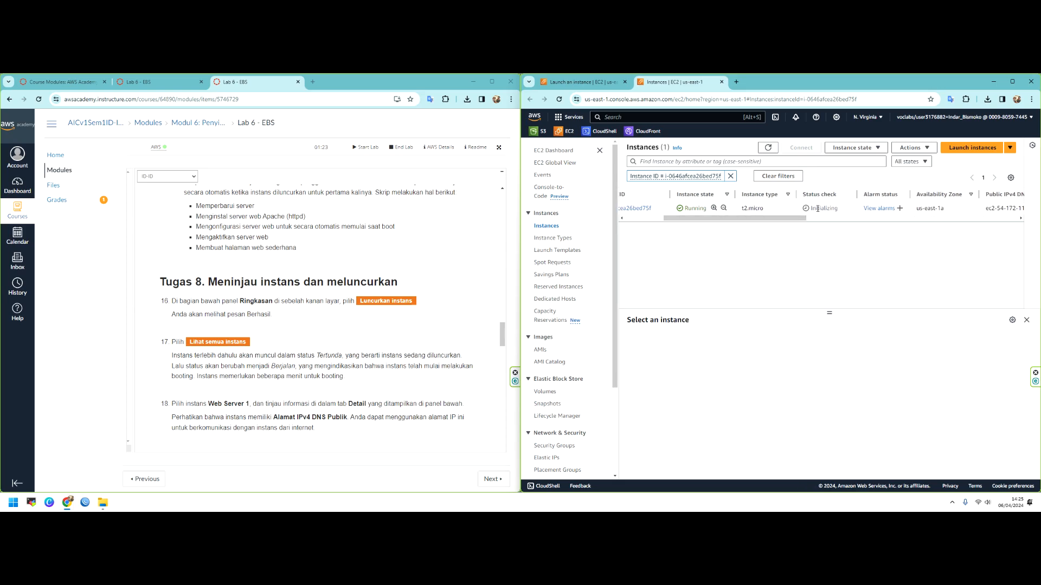
left_click_drag(819, 208, 829, 208)
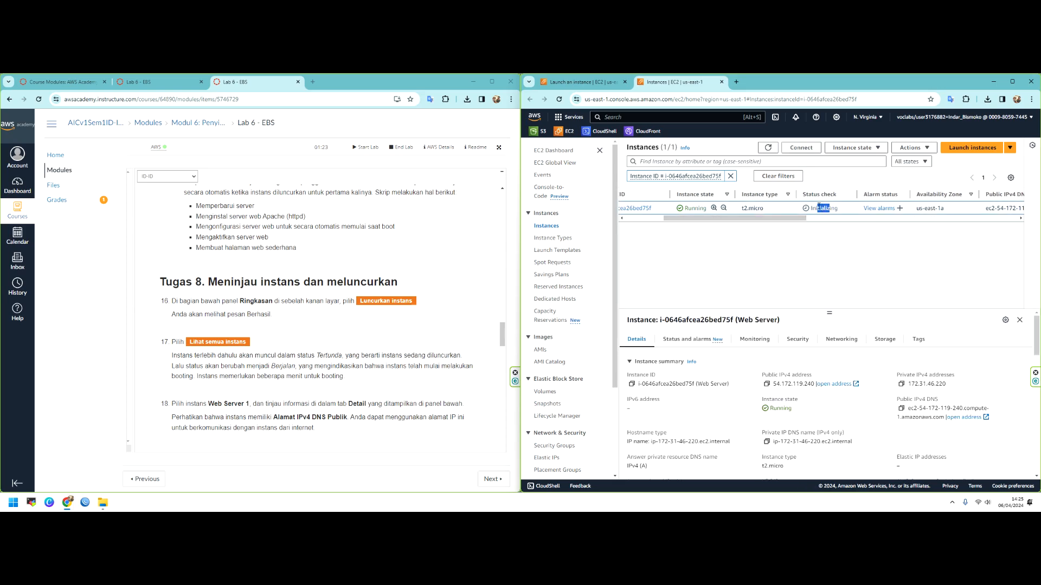
Read the Task 8 instructions on the required instance state and status checks, and refresh the instances list
scroll(301, 324, "down", 2)
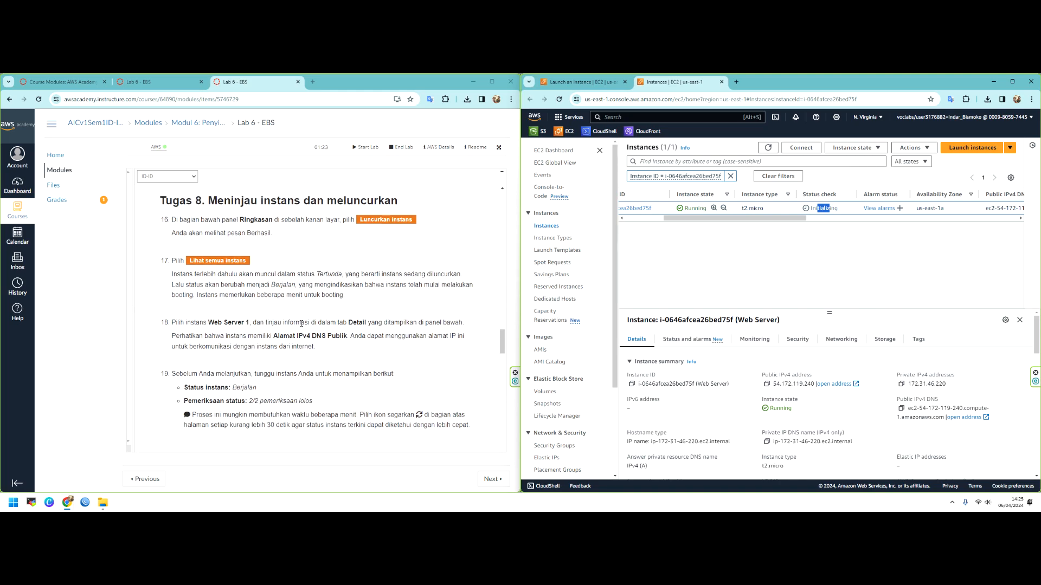
scroll(297, 320, "down", 2)
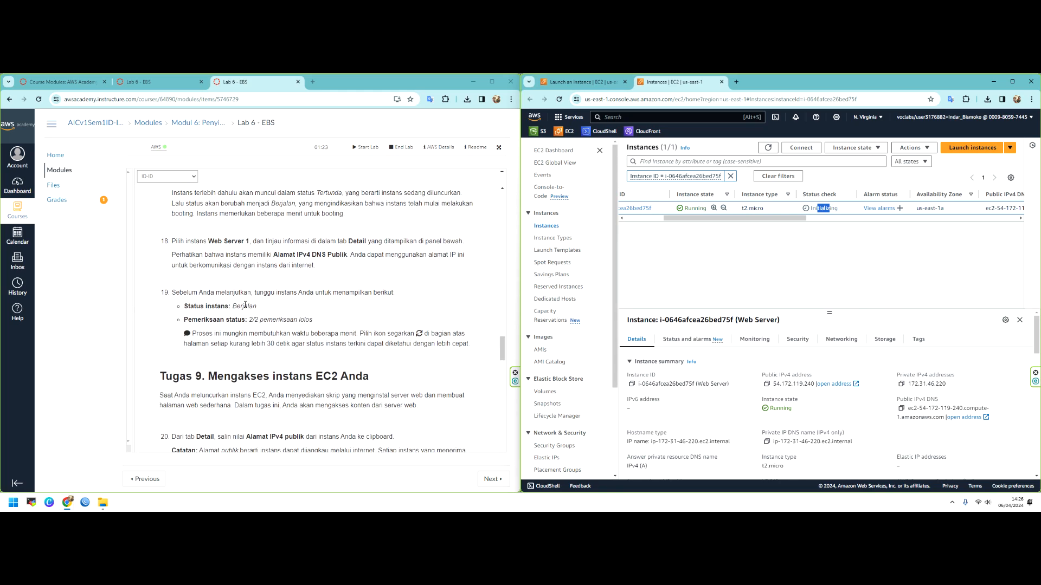
scroll(259, 252, "up", 2)
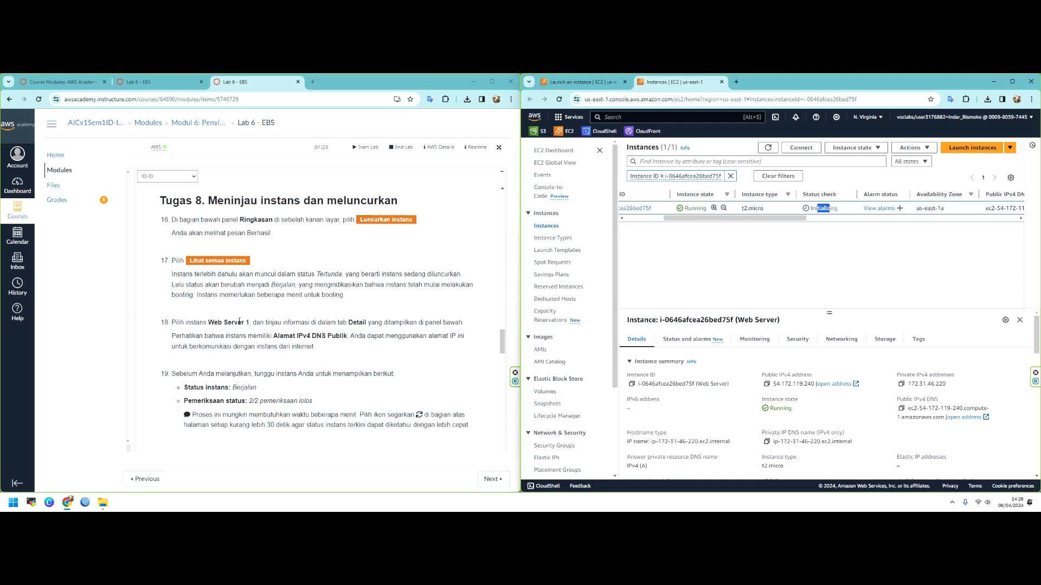
left_click_drag(281, 323, 378, 324)
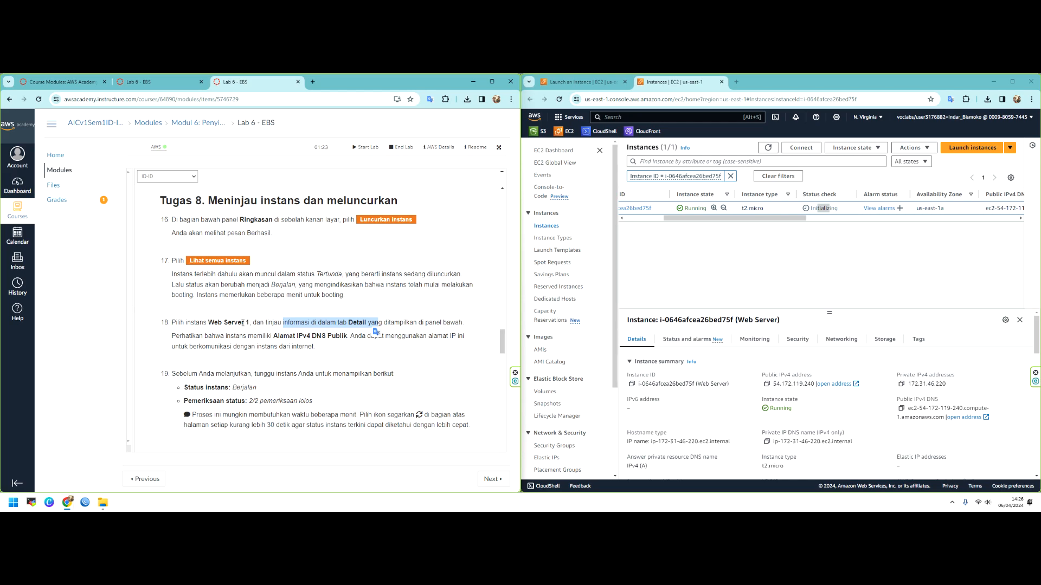
left_click(218, 386)
left_click_drag(248, 401, 309, 401)
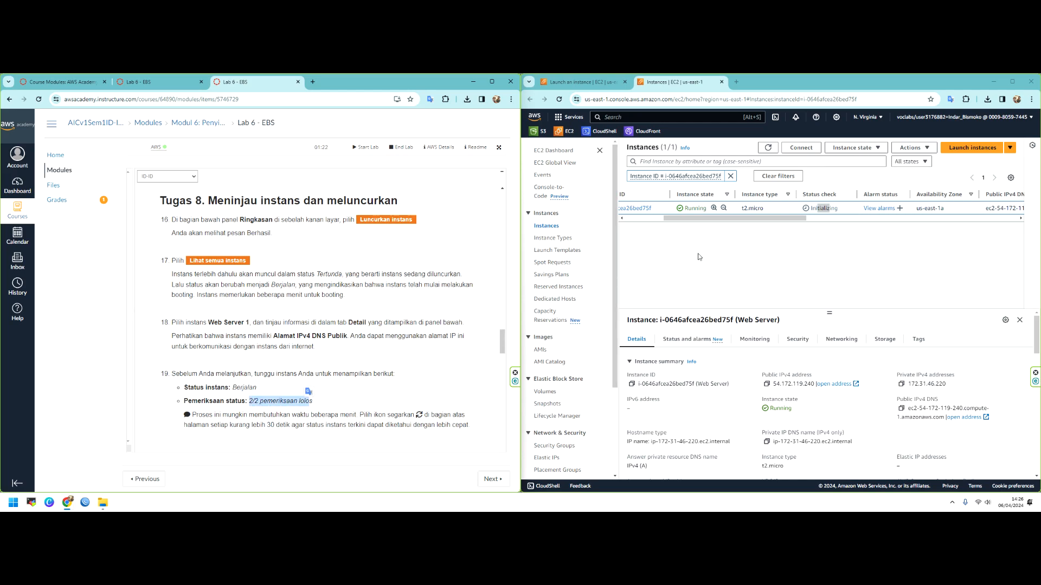
left_click(817, 208)
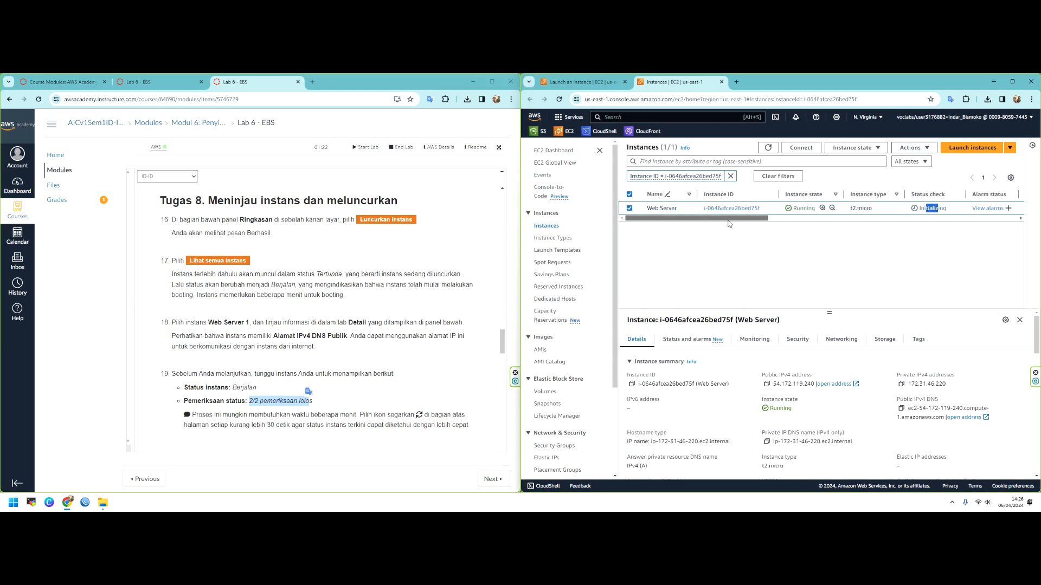
left_click(768, 149)
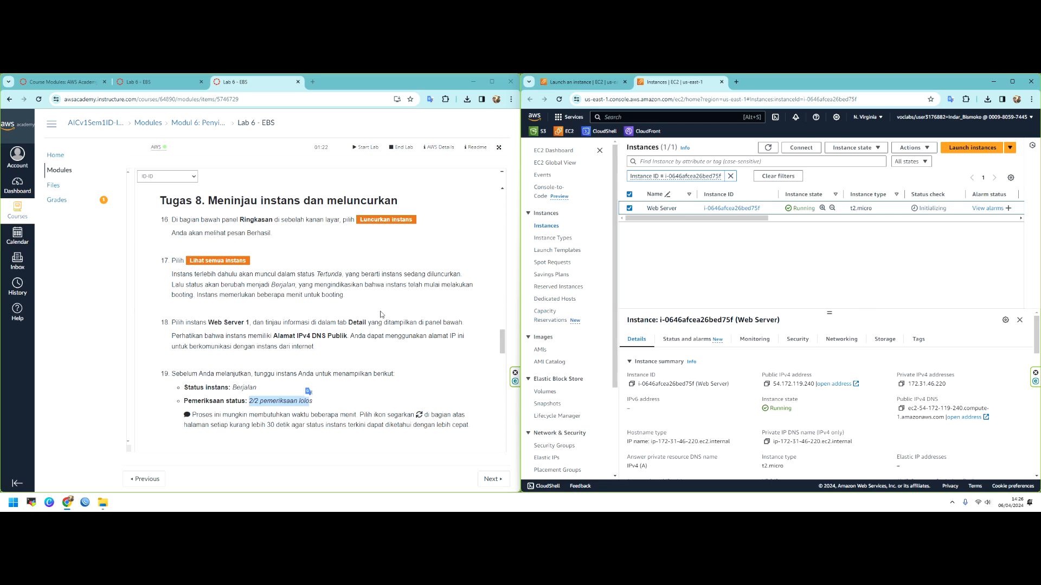
Open the Web Server instance's summary and examine its public IPv4 DNS name and public IPv4 address against Task 8
left_click(722, 208)
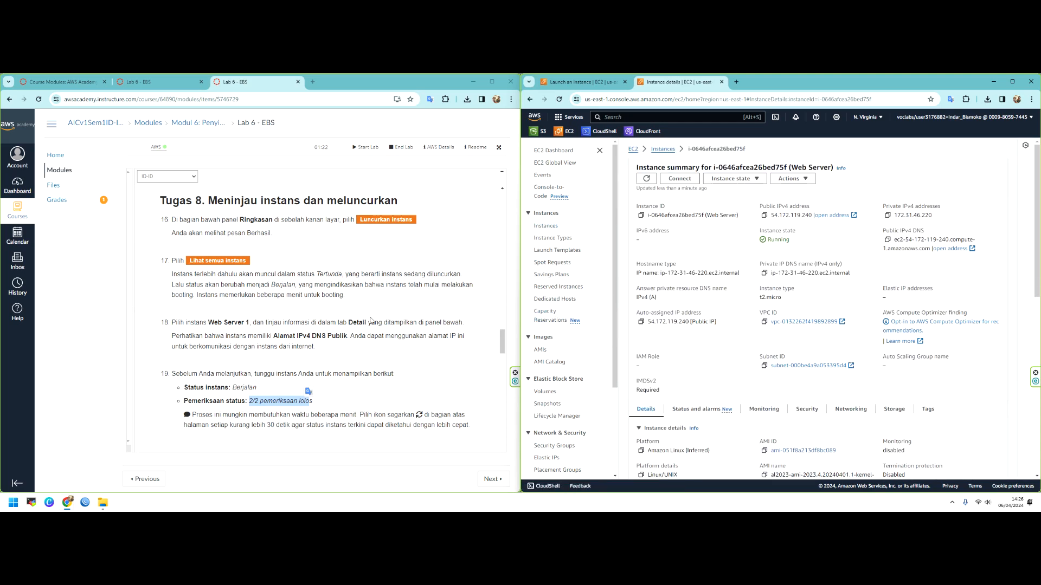
left_click_drag(205, 338, 348, 337)
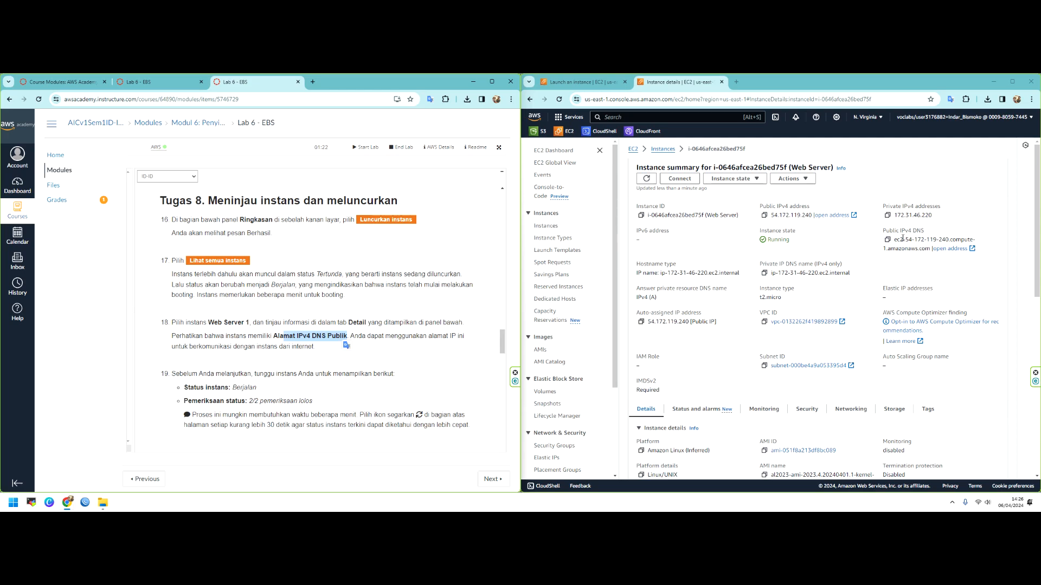
left_click_drag(892, 239, 931, 250)
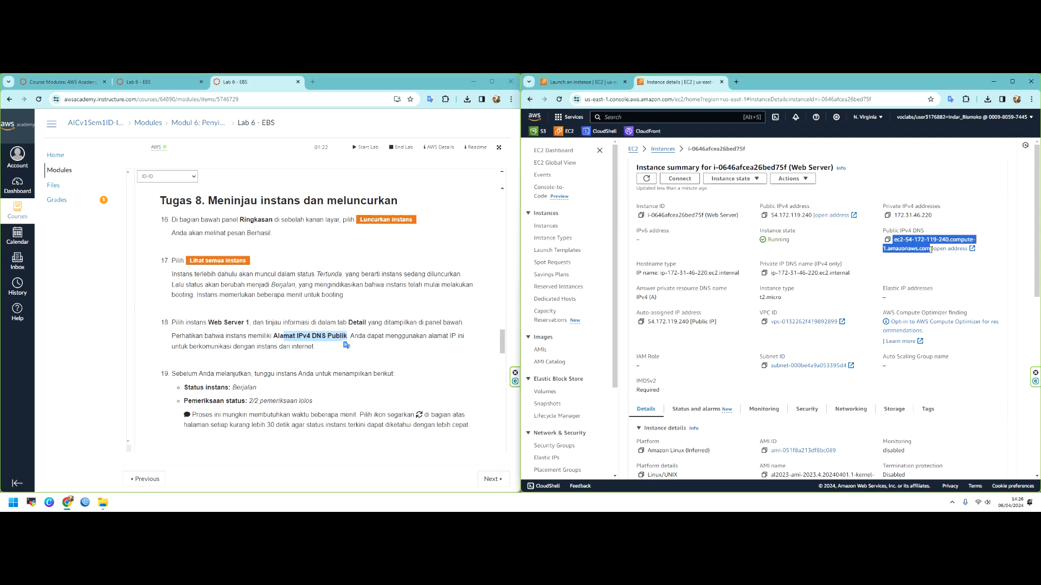
left_click_drag(812, 215, 773, 216)
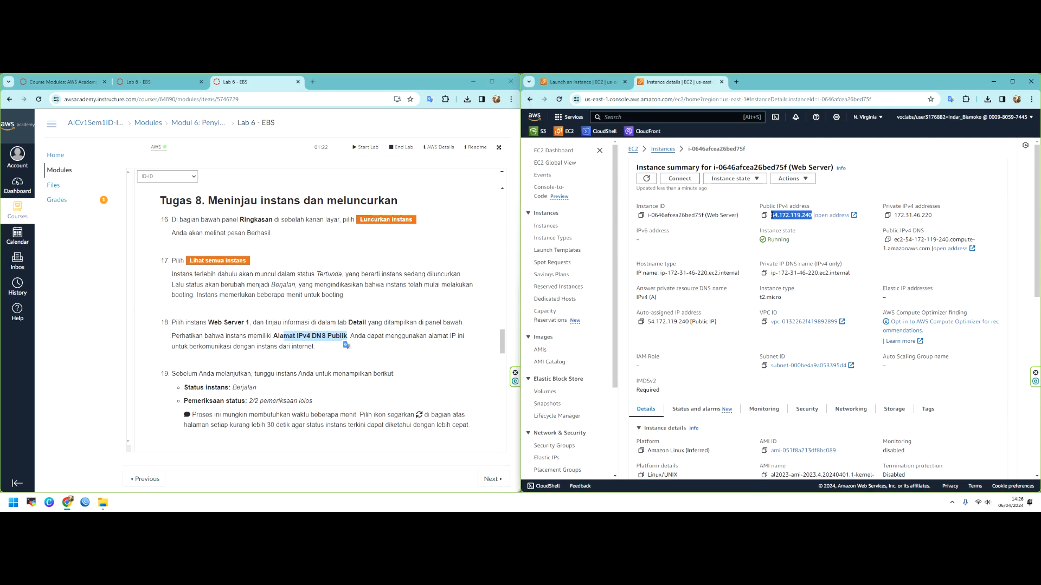
Find the auto-assign public IP setting in the Task 5 instructions and compare it with the instance's public IPv4 address
scroll(350, 265, "up", 10)
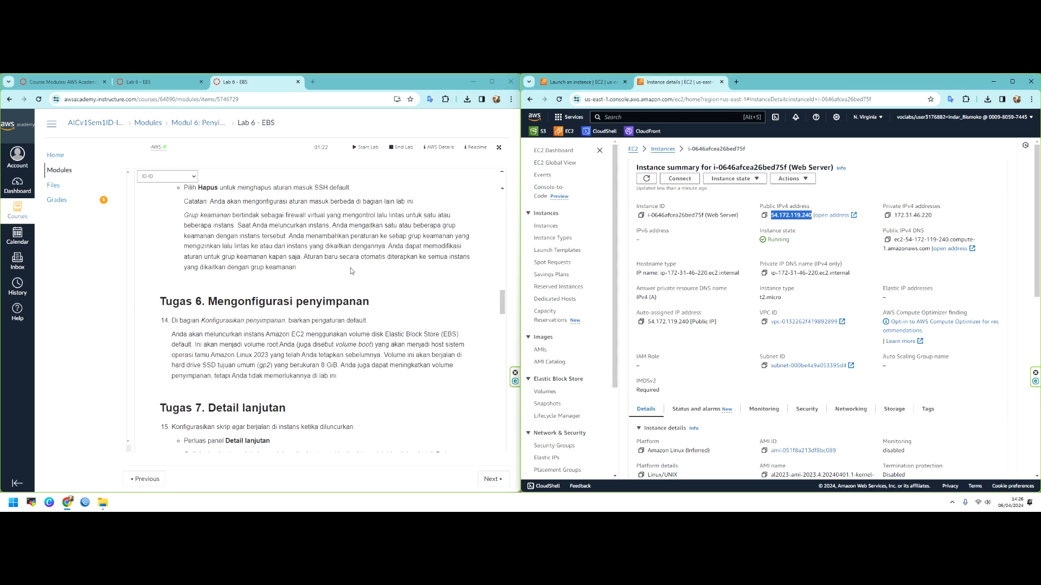
scroll(350, 265, "up", 10)
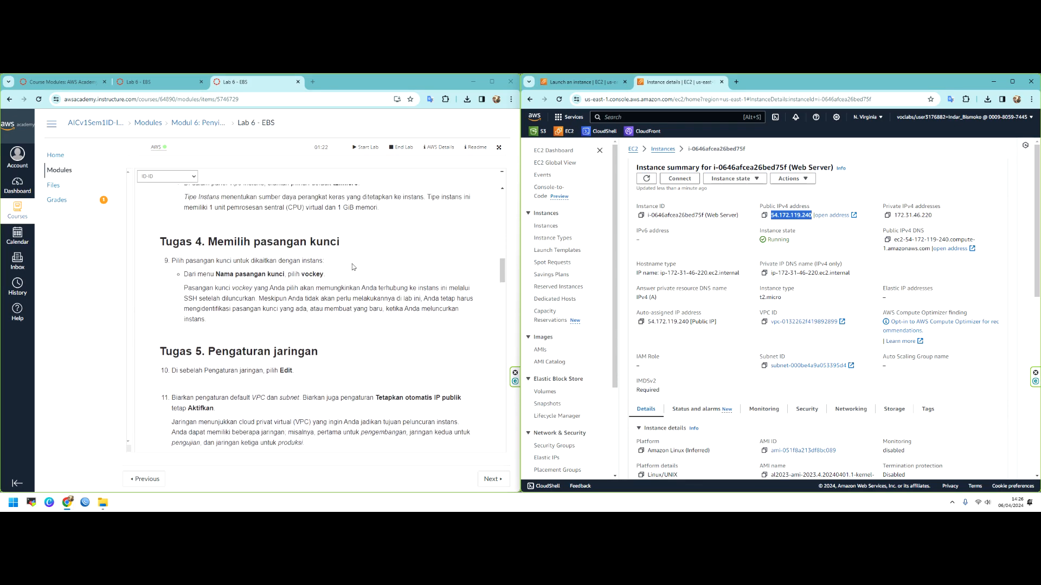
scroll(355, 260, "up", 3)
scroll(342, 256, "down", 6)
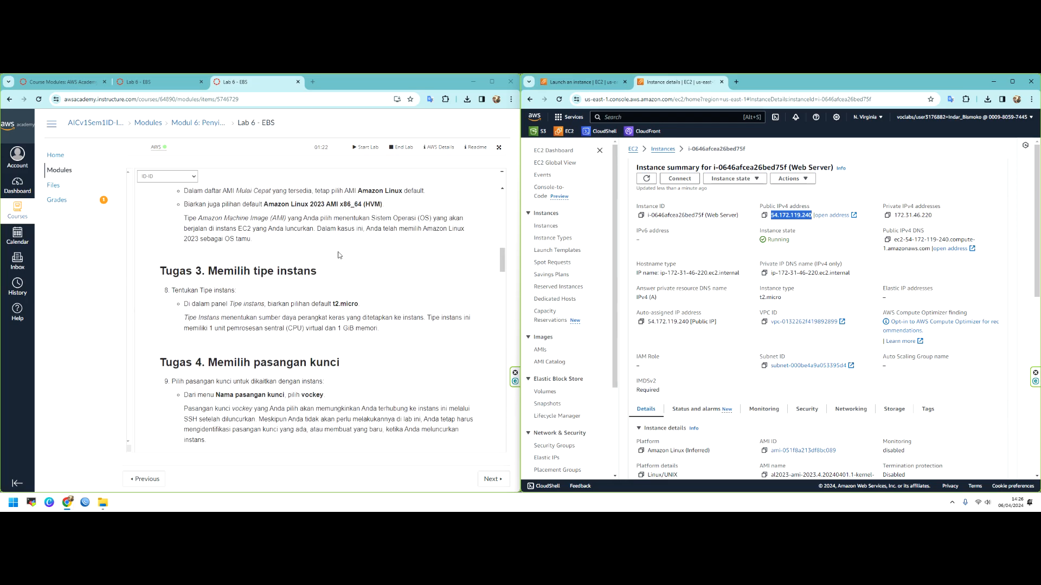
scroll(339, 254, "down", 4)
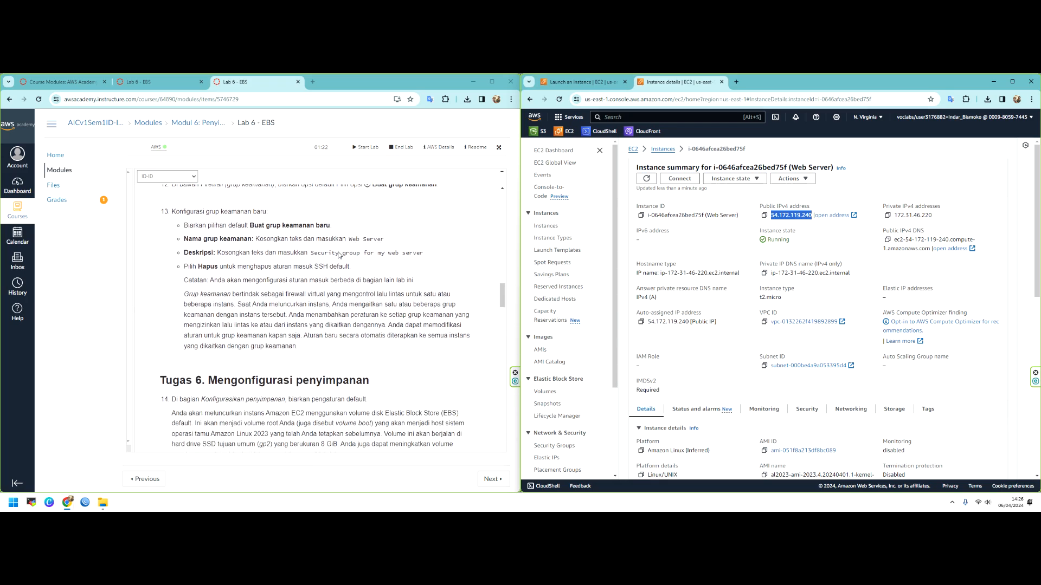
scroll(338, 254, "up", 1)
left_click_drag(383, 234, 458, 236)
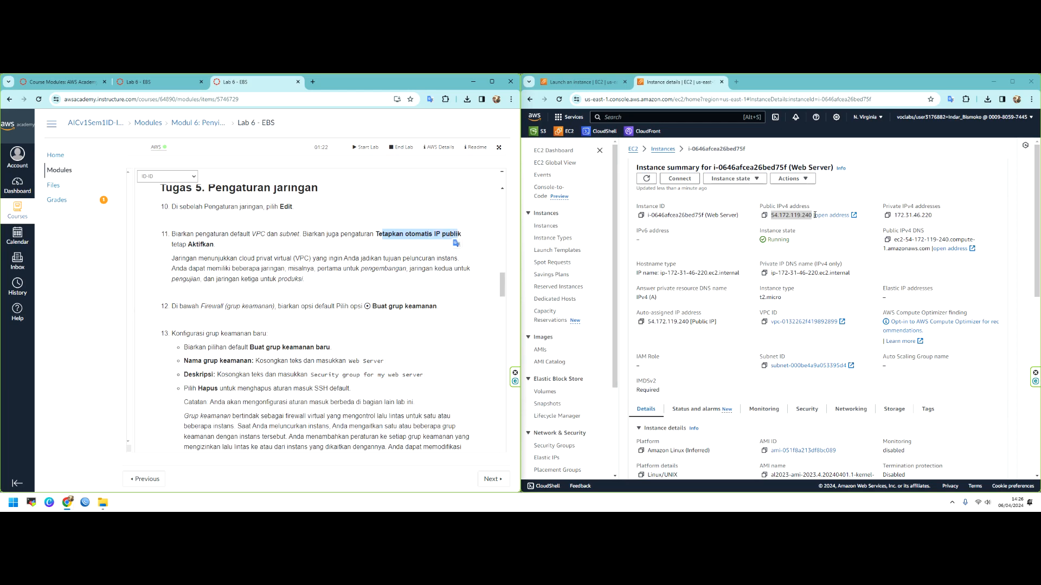
left_click(776, 216)
left_click_drag(773, 216, 812, 217)
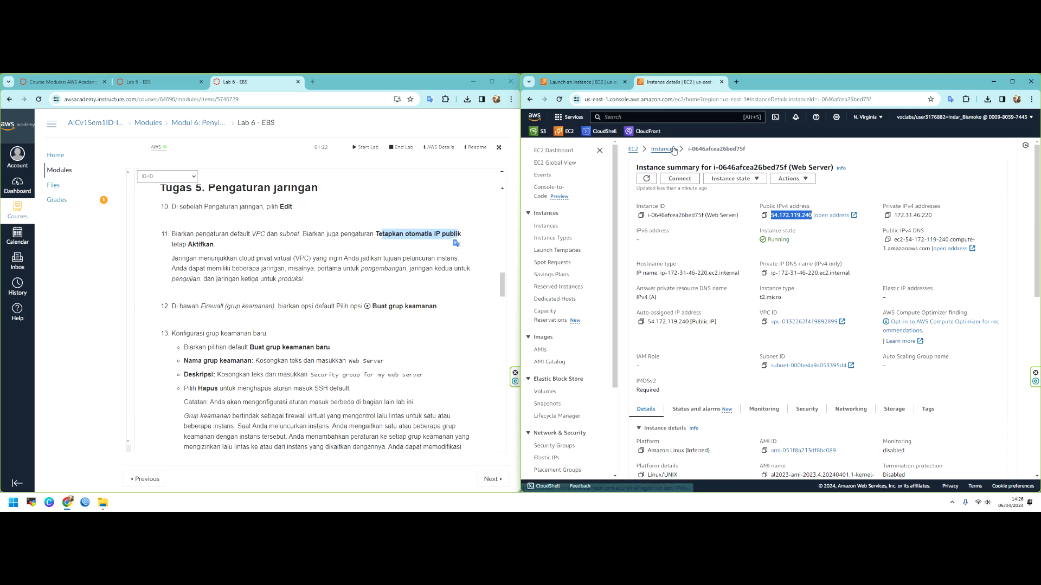
Return to the full instances list and refresh it to check the Web Server's status
left_click(663, 149)
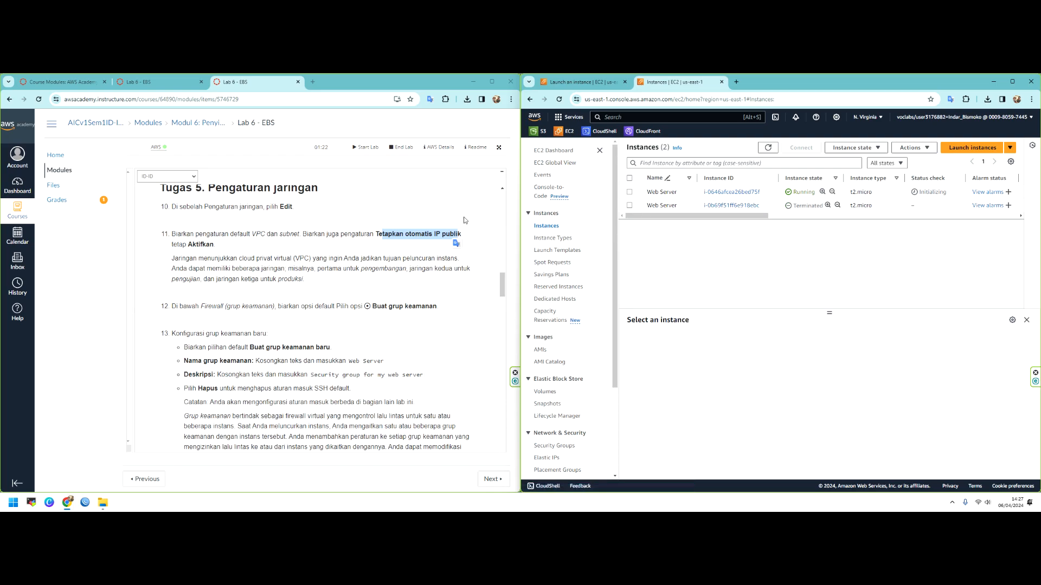
left_click(768, 148)
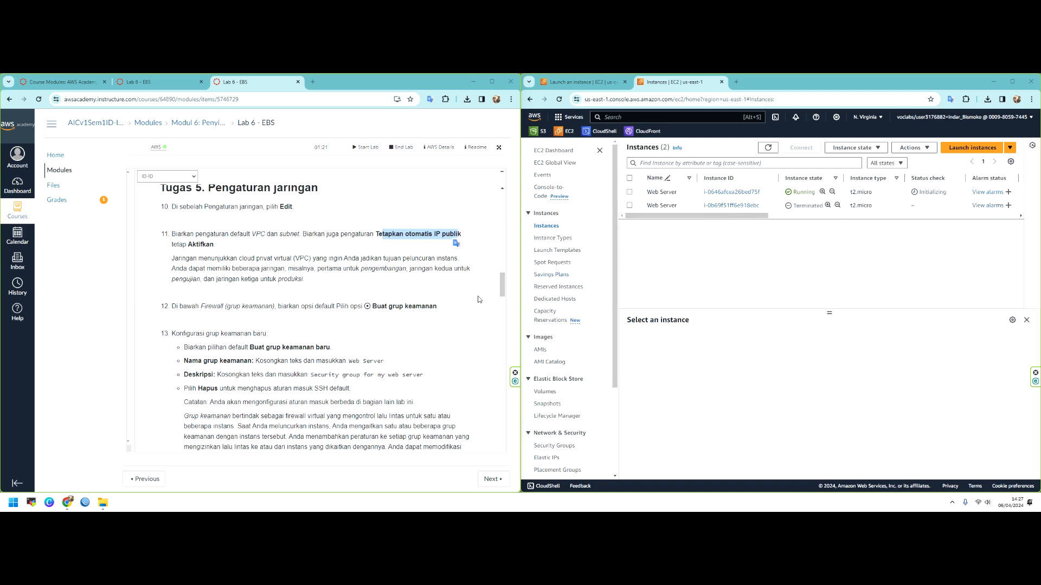
scroll(349, 333, "down", 3)
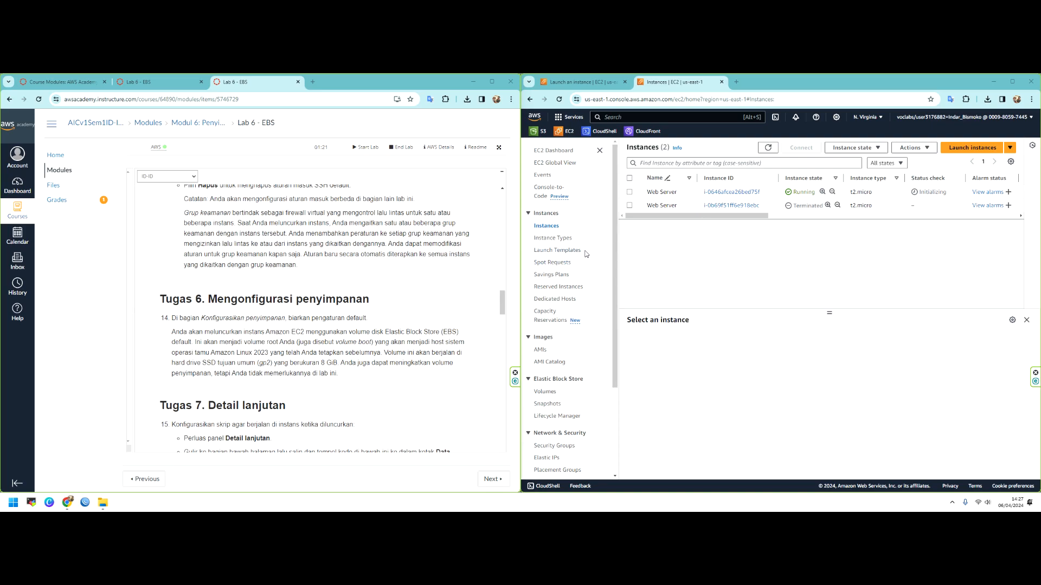
From the running Web Server instance's summary, open its public IPv4 address in a new tab and return to the summary
left_click(725, 193)
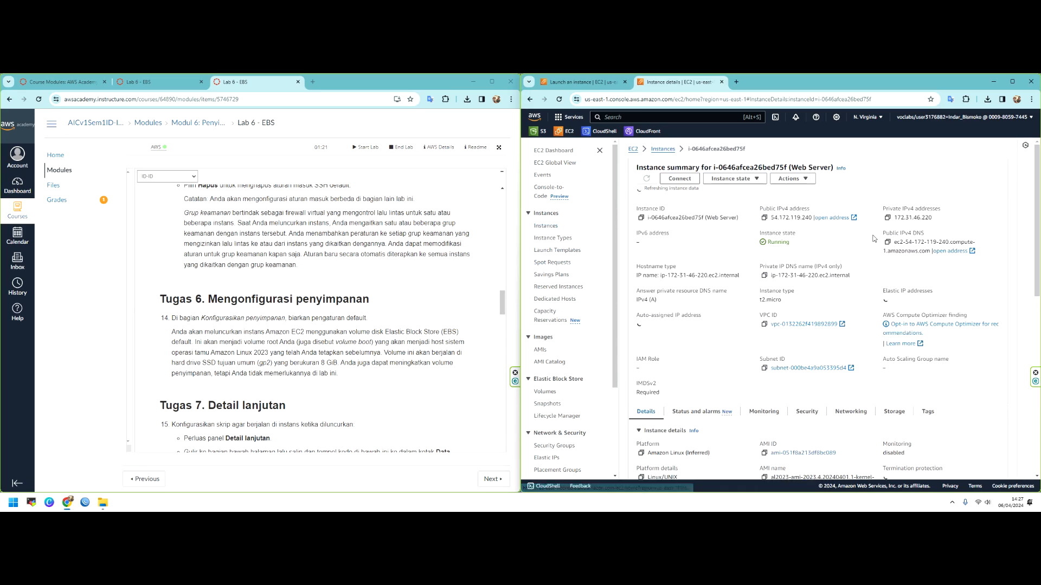
left_click(830, 218)
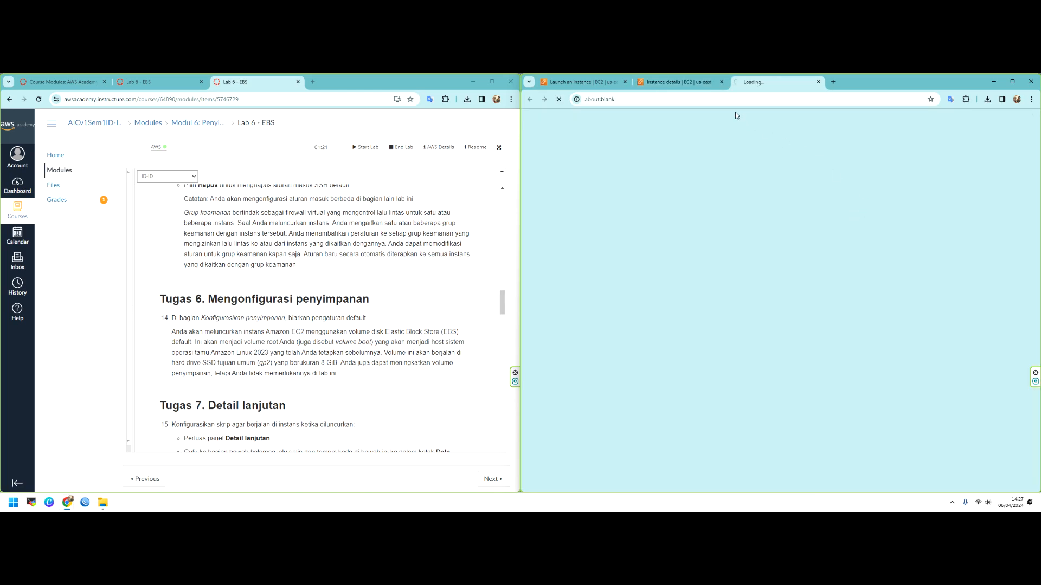
left_click(700, 81)
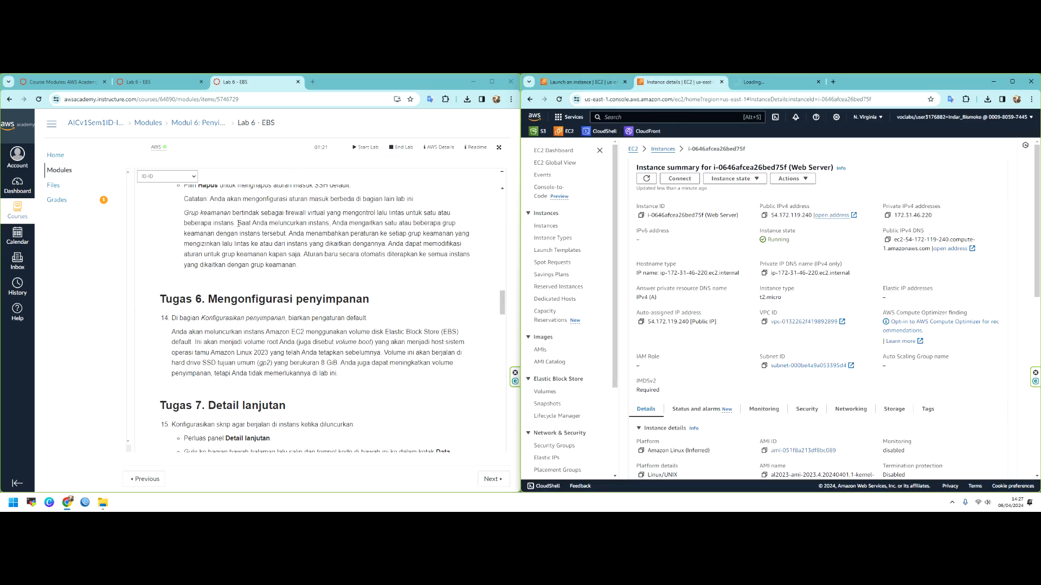
Reread the Task 7 user data script in the lab guide, including the Hello World HTML in its echo line
scroll(248, 268, "up", 20)
scroll(249, 268, "up", 5)
scroll(259, 248, "down", 15)
scroll(259, 248, "down", 15)
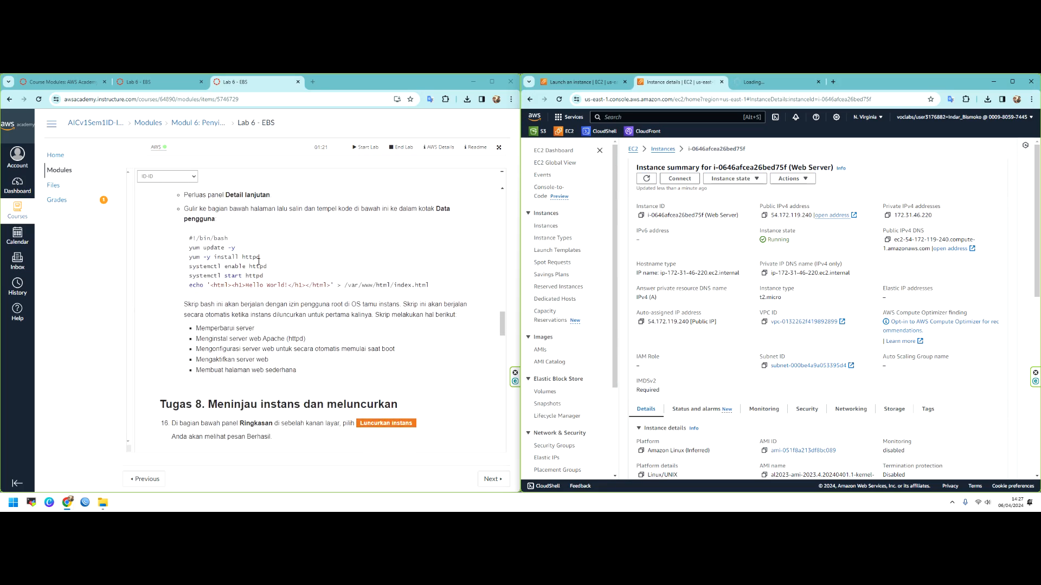
left_click_drag(277, 284, 316, 285)
Open the Web Server instance's public IPv4 DNS address in a new tab and change its protocol from https to http
left_click(949, 248)
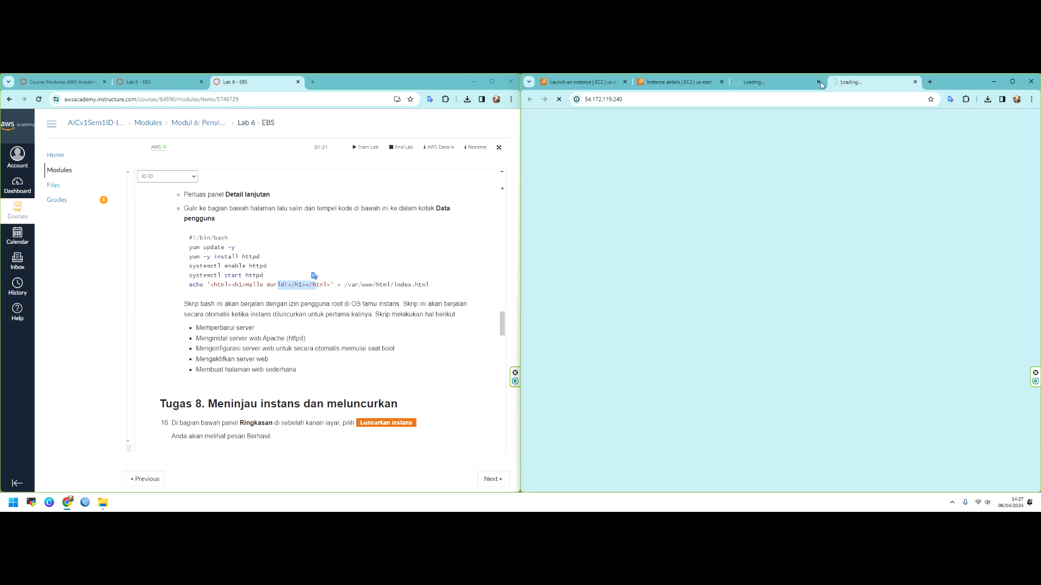
left_click(608, 101)
left_click(593, 101)
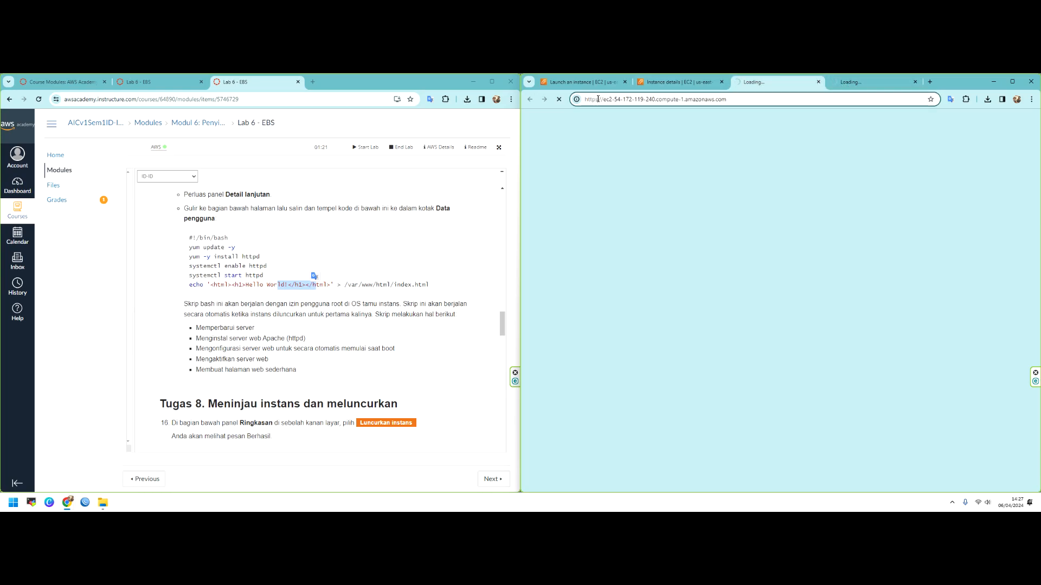
key("BackSpace")
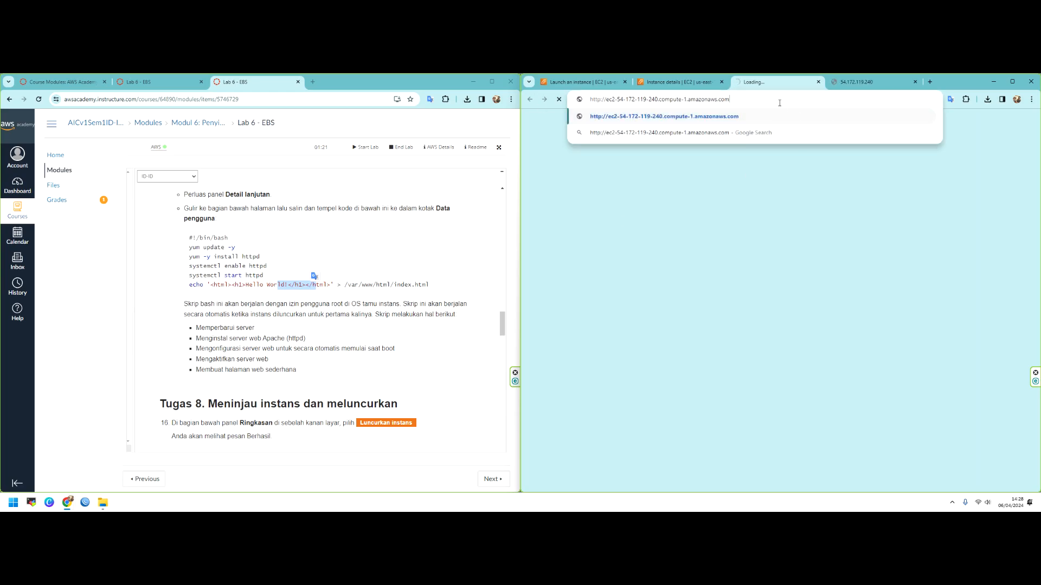
Check the tab loading the instance's public IP address and return to the EC2 instances list
left_click(845, 81)
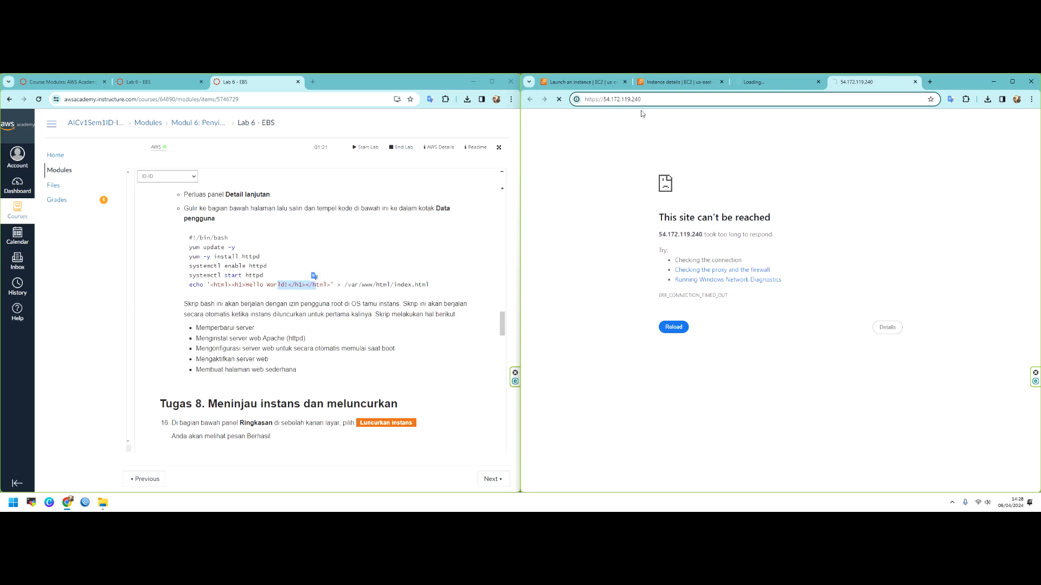
left_click(770, 81)
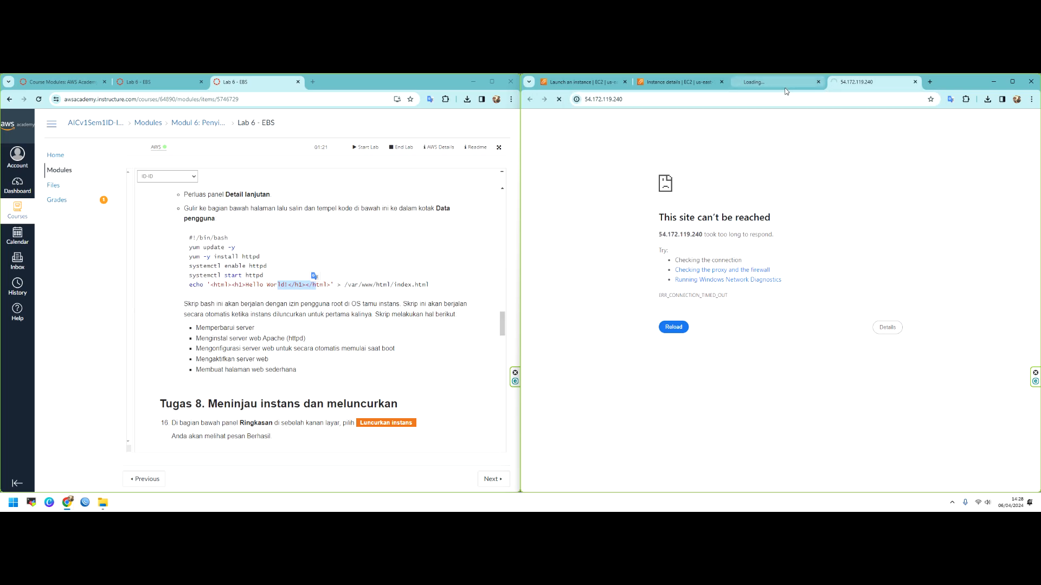
left_click(687, 85)
left_click(668, 150)
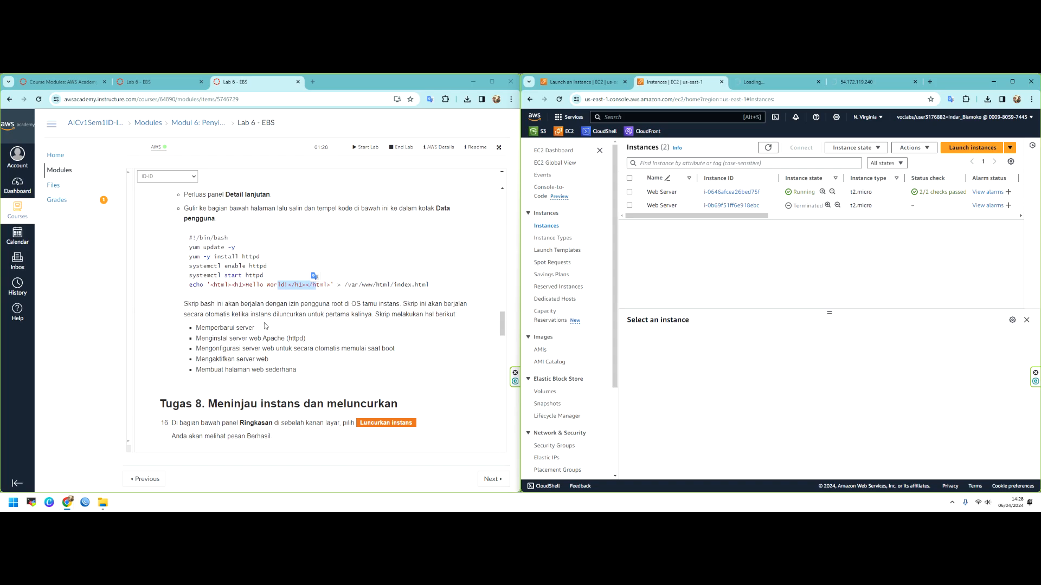
Read Tasks 8 to 10 in the lab guide, covering access by public IPv4 address and the security group's port 80 restriction
scroll(274, 320, "down", 3)
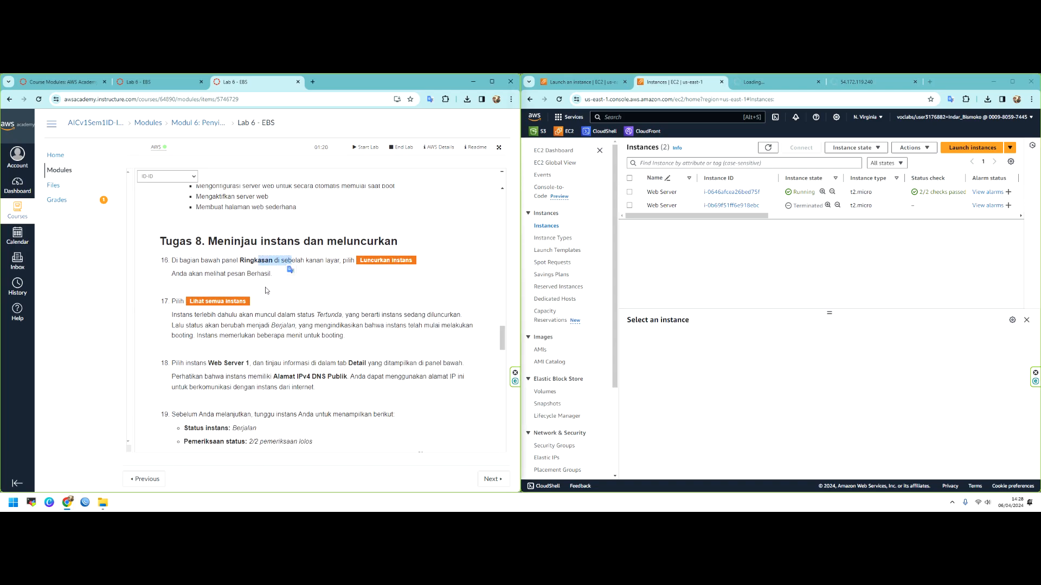
scroll(267, 294, "down", 2)
scroll(265, 293, "down", 3)
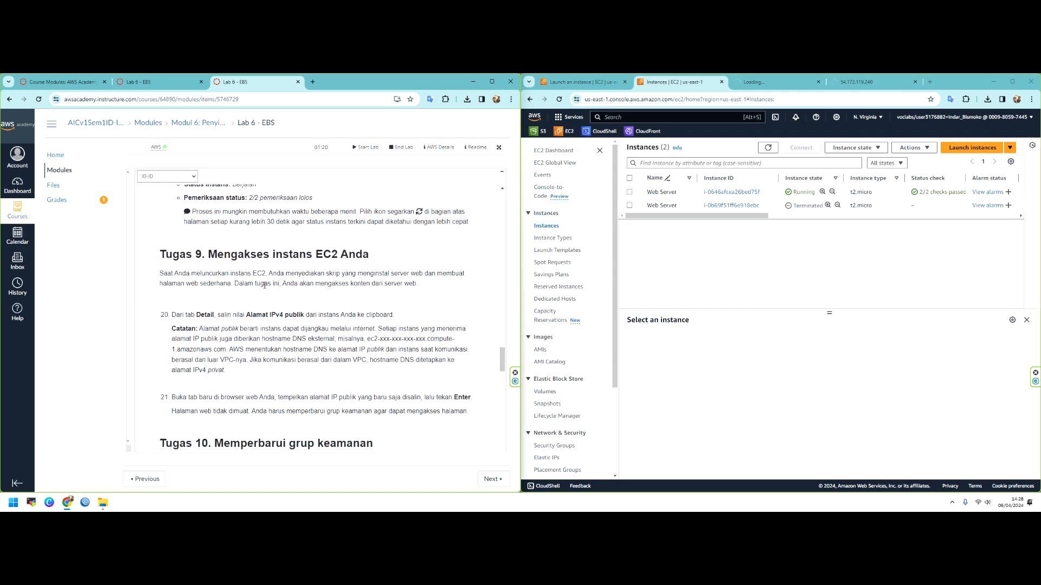
left_click_drag(206, 315, 300, 323)
scroll(270, 335, "down", 2)
left_click_drag(180, 340, 424, 342)
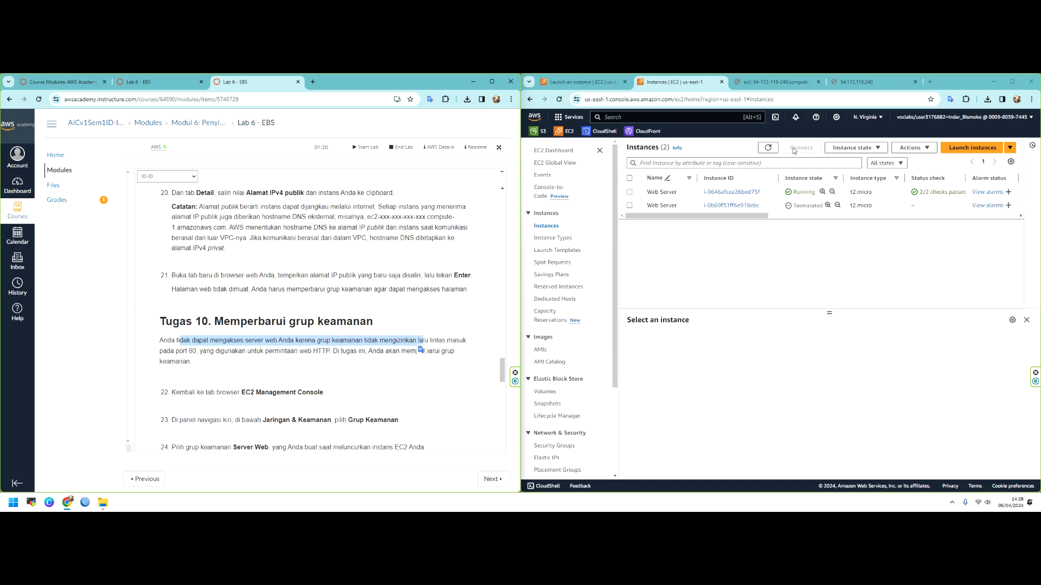
Check the public DNS page's tab, review the running Web Server instance's details, and continue to the Task 10 security group instructions
left_click(786, 82)
left_click(700, 82)
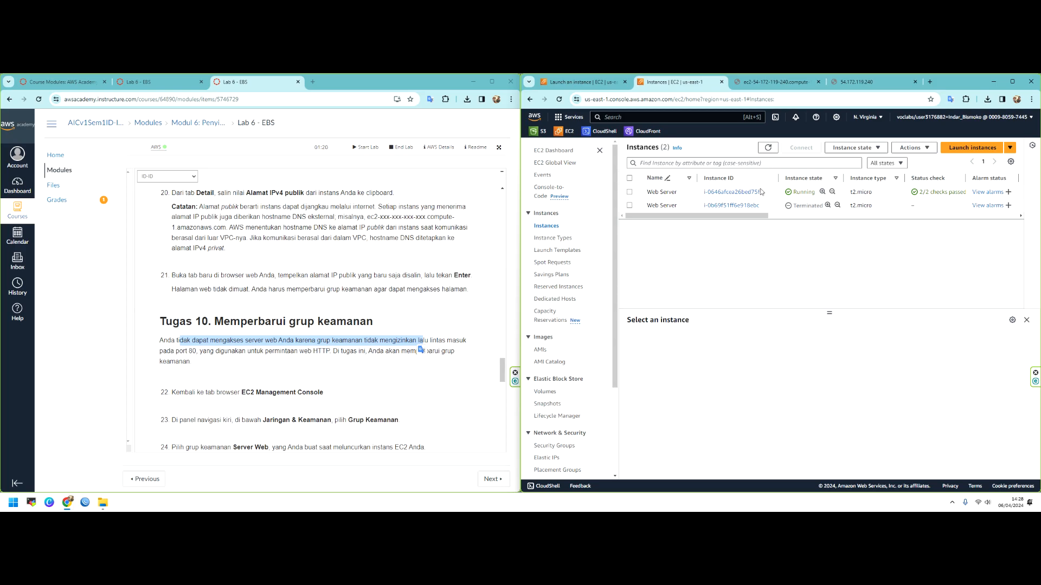
left_click(719, 193)
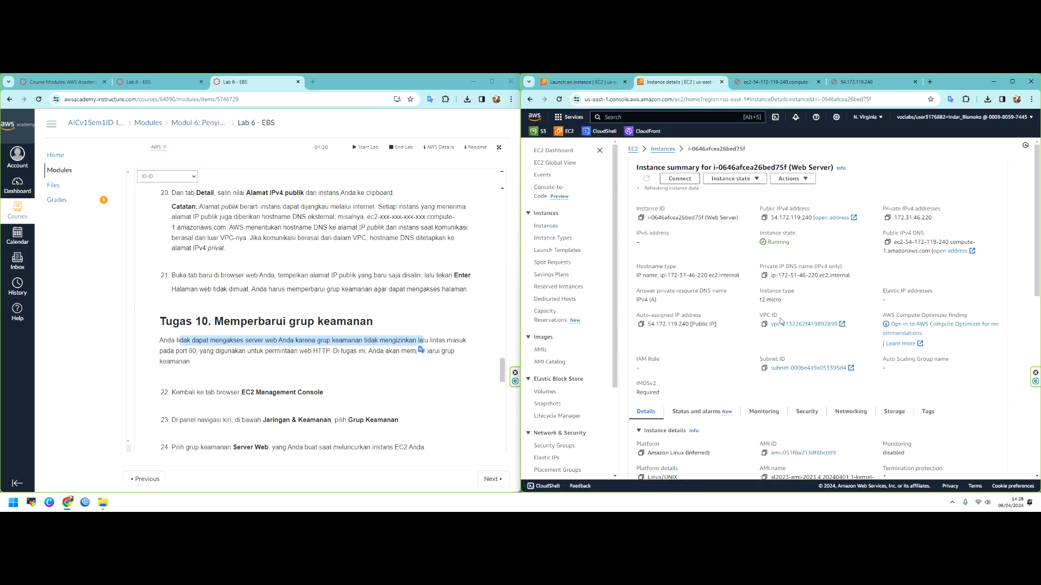
scroll(705, 298, "down", 3)
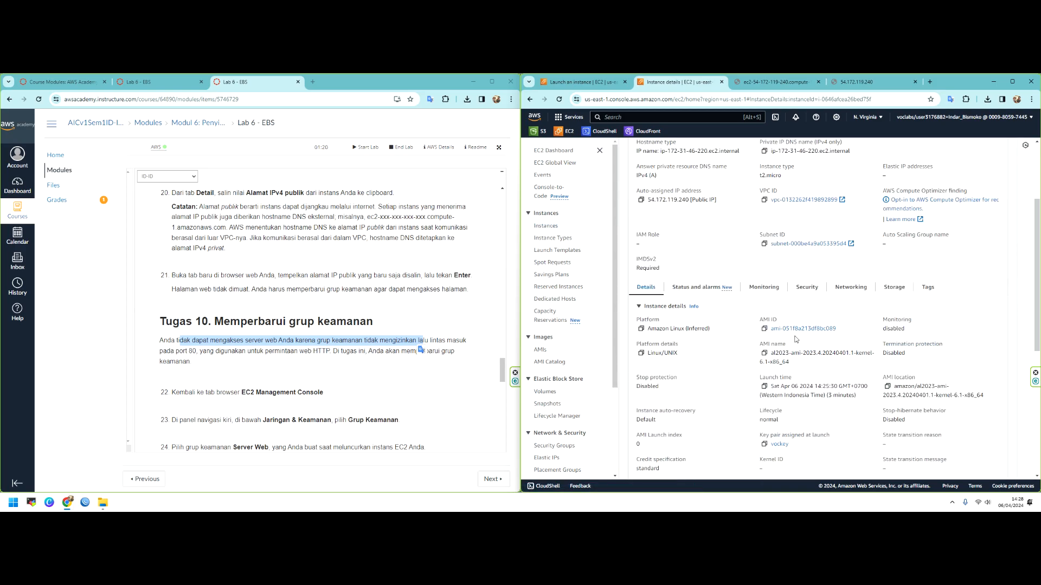
scroll(394, 326, "down", 2)
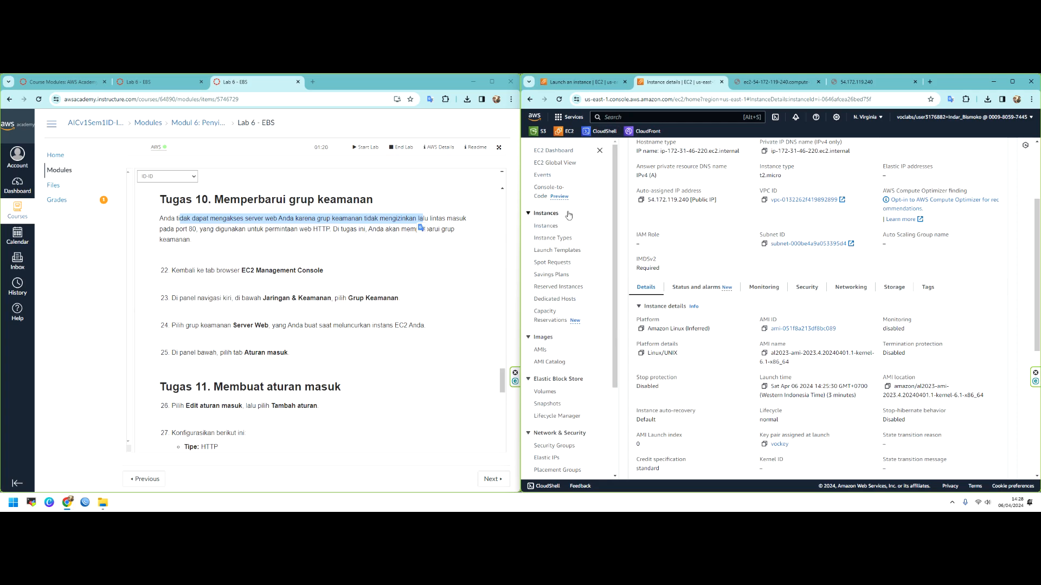
Go to the EC2 dashboard and look for the Network & Security section named in step 23 of the lab guide
left_click(563, 133)
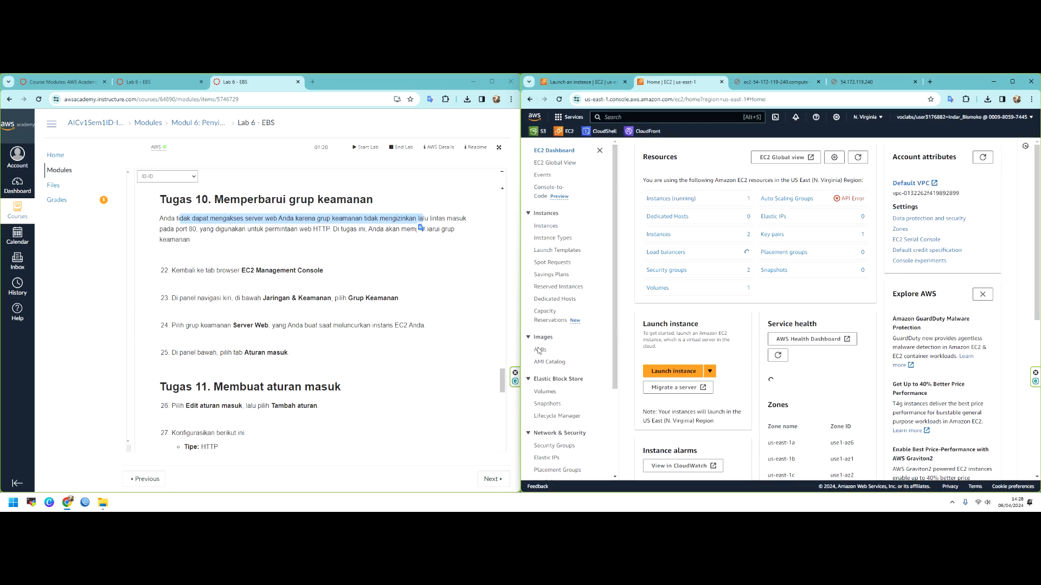
scroll(569, 275, "down", 2)
scroll(568, 278, "up", 2)
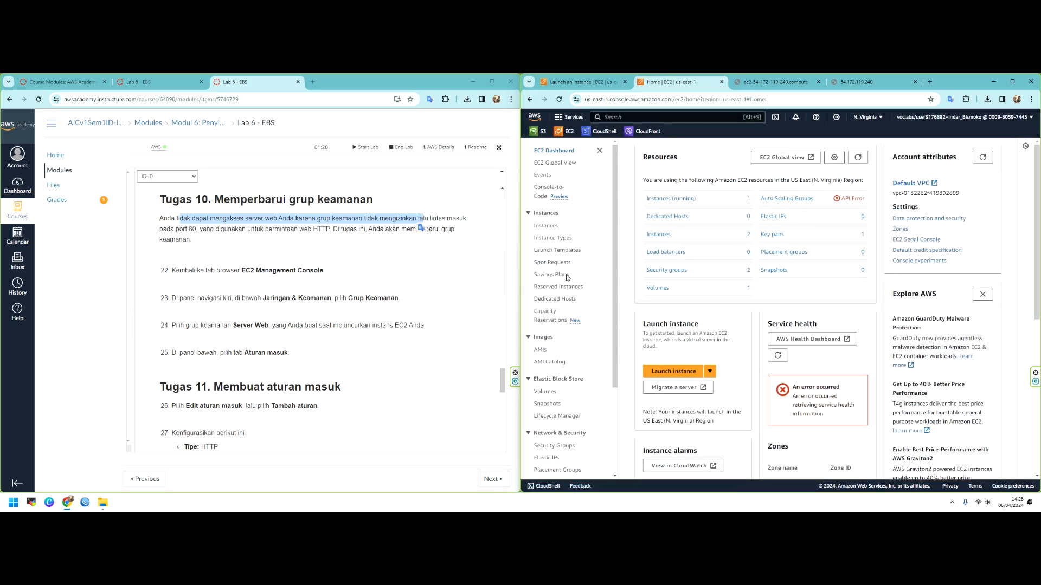
left_click_drag(291, 298, 320, 299)
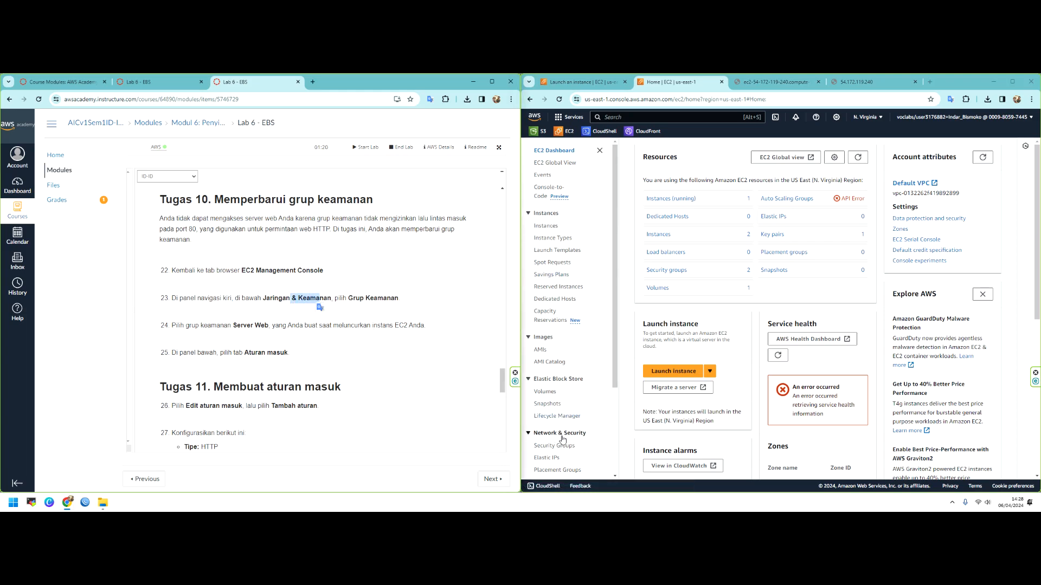
Find Task 10 in the English lab guide and open the Security Groups list under Network & Security
scroll(562, 440, "down", 3)
left_click(141, 82)
scroll(269, 334, "down", 15)
scroll(261, 325, "down", 8)
left_click_drag(301, 322, 328, 327)
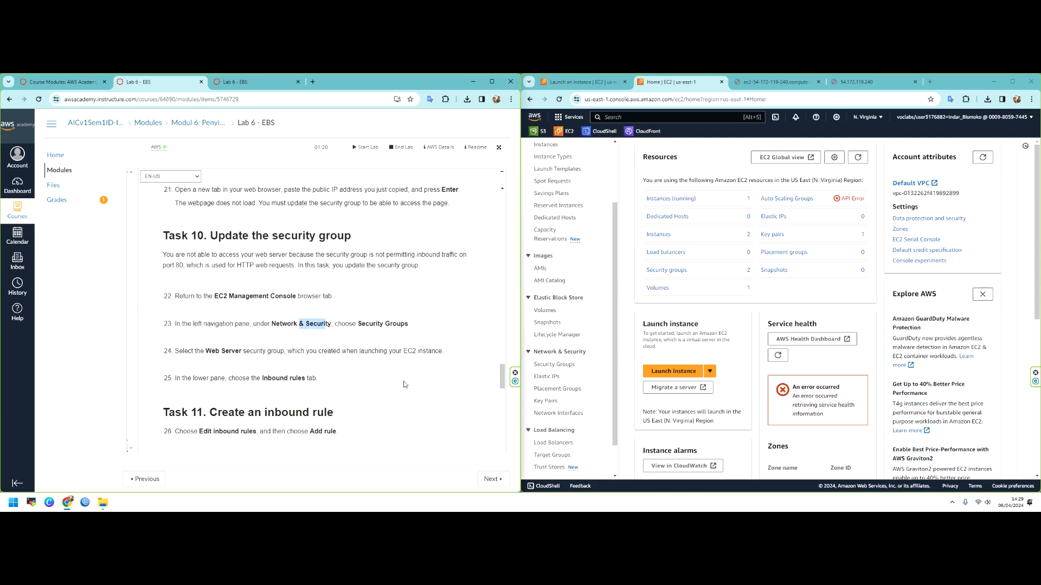
left_click(561, 366)
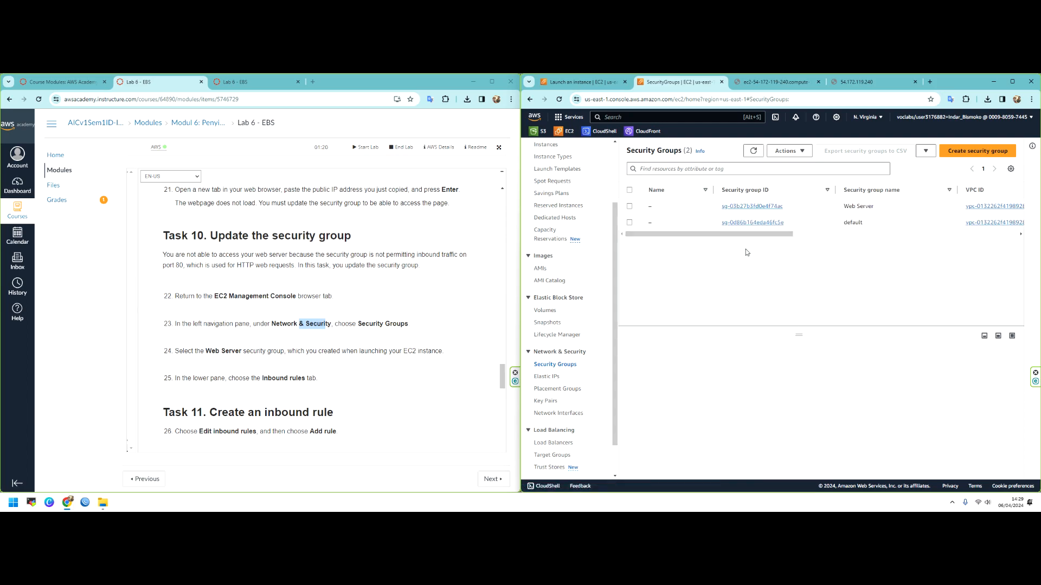
Inspect the default security group's details and its available actions
left_click(761, 226)
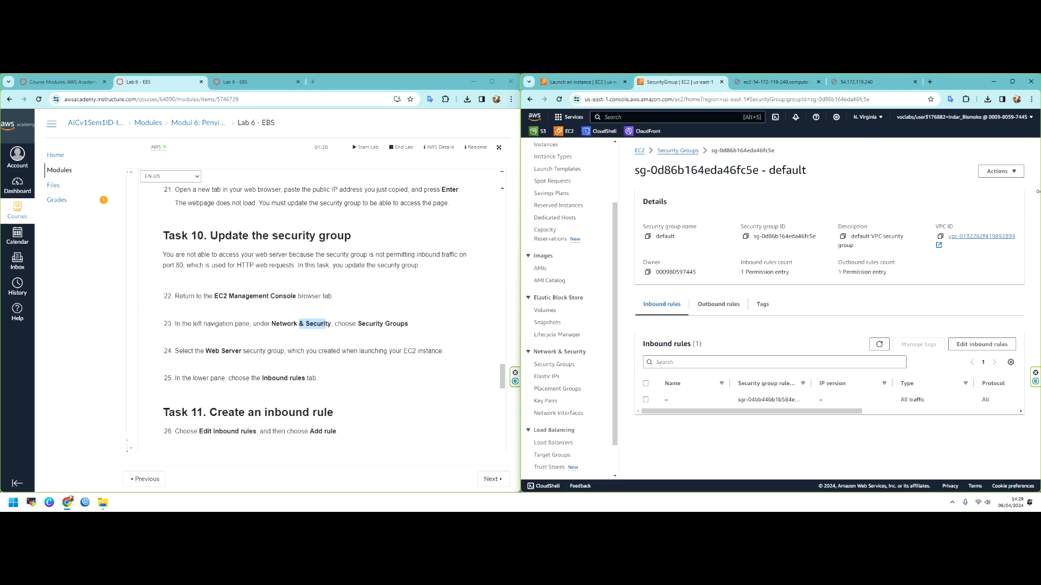
left_click(1012, 170)
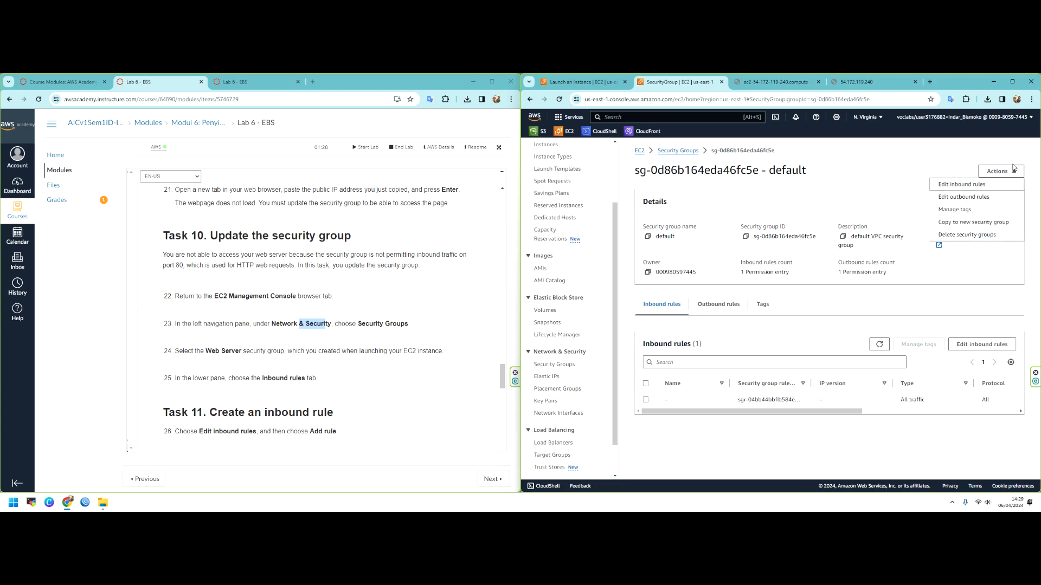
left_click(784, 165)
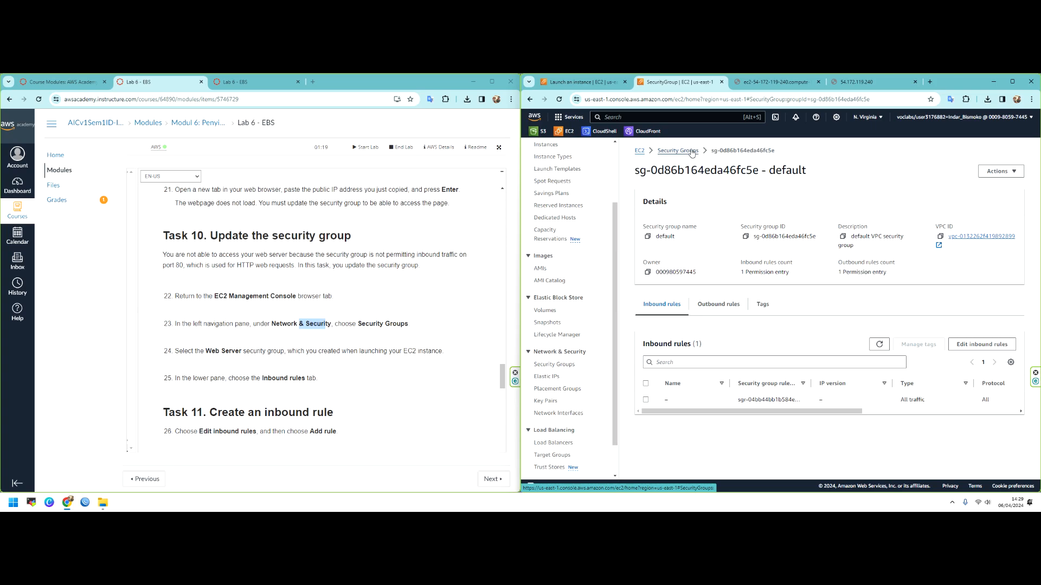
Look up the security group name in step 13 of the English lab guide and return to the Security Groups list
scroll(343, 289, "up", 6)
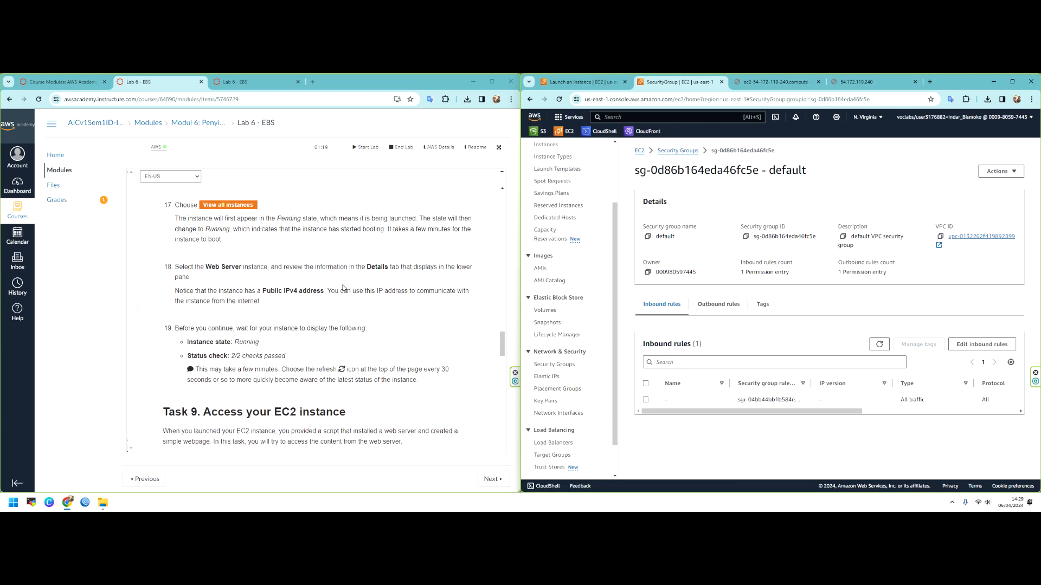
scroll(334, 291, "up", 10)
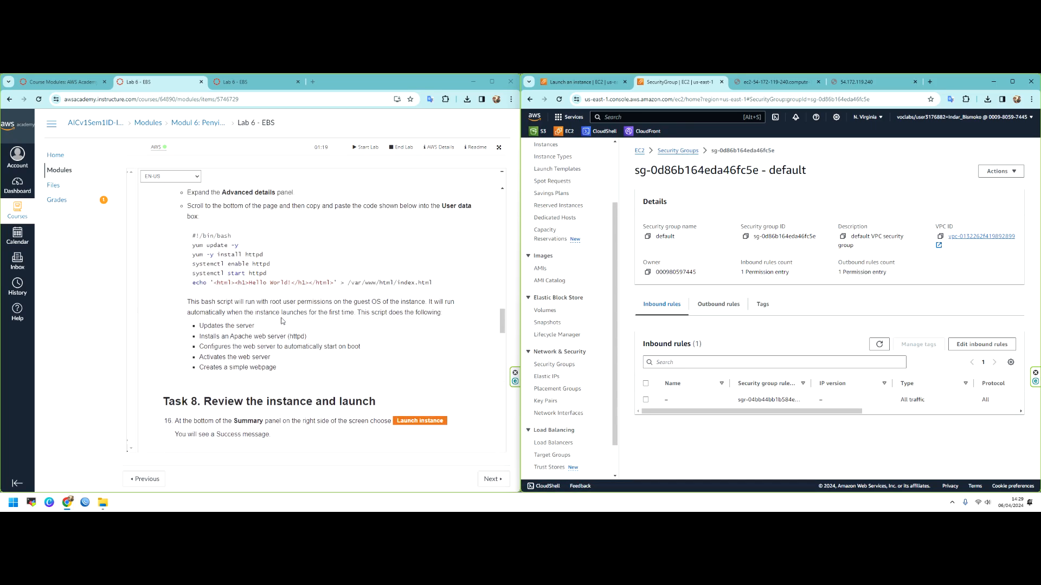
scroll(281, 313, "up", 8)
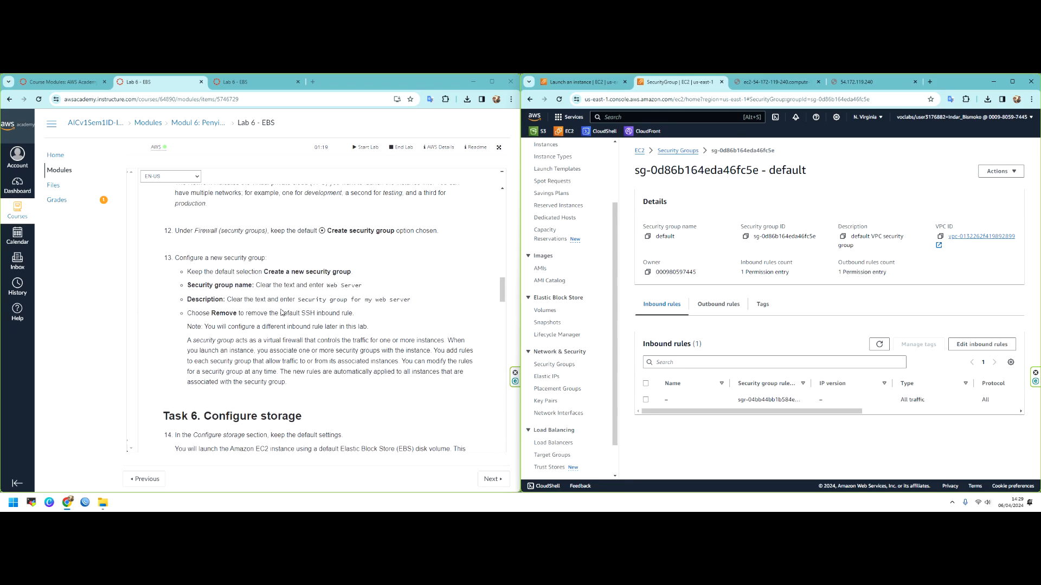
left_click(314, 285)
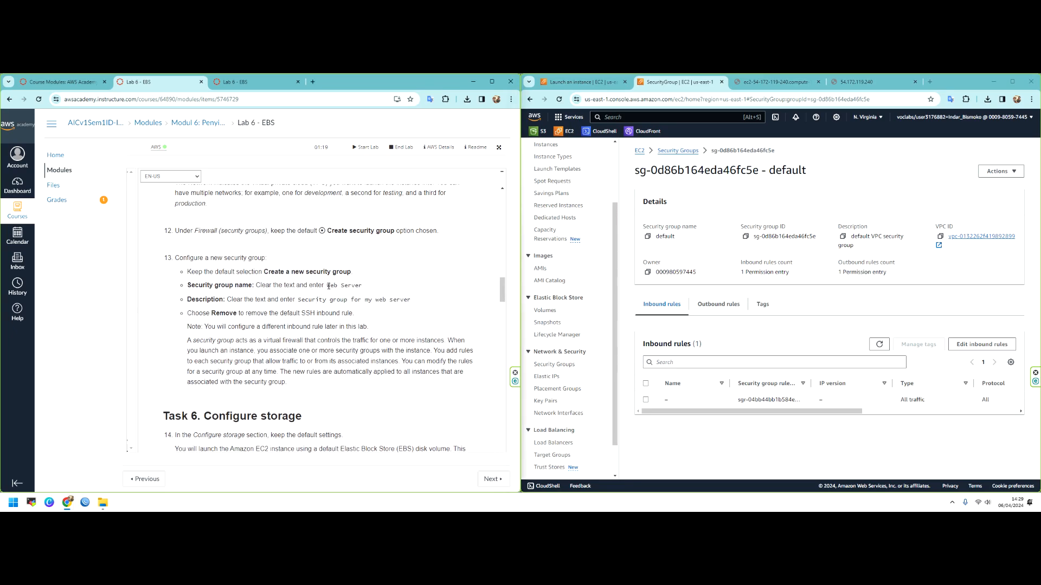
left_click_drag(328, 286, 366, 289)
left_click(677, 152)
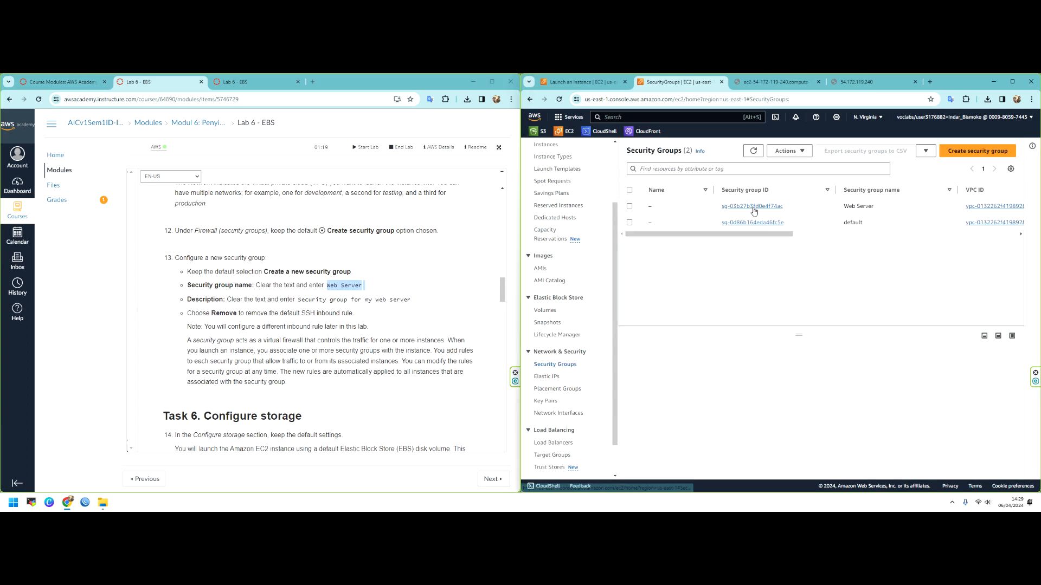
Open the running Web Server instance from the instances list and examine its security details to identify its security group
left_click_drag(762, 210, 783, 202)
scroll(565, 202, "up", 2)
left_click(553, 226)
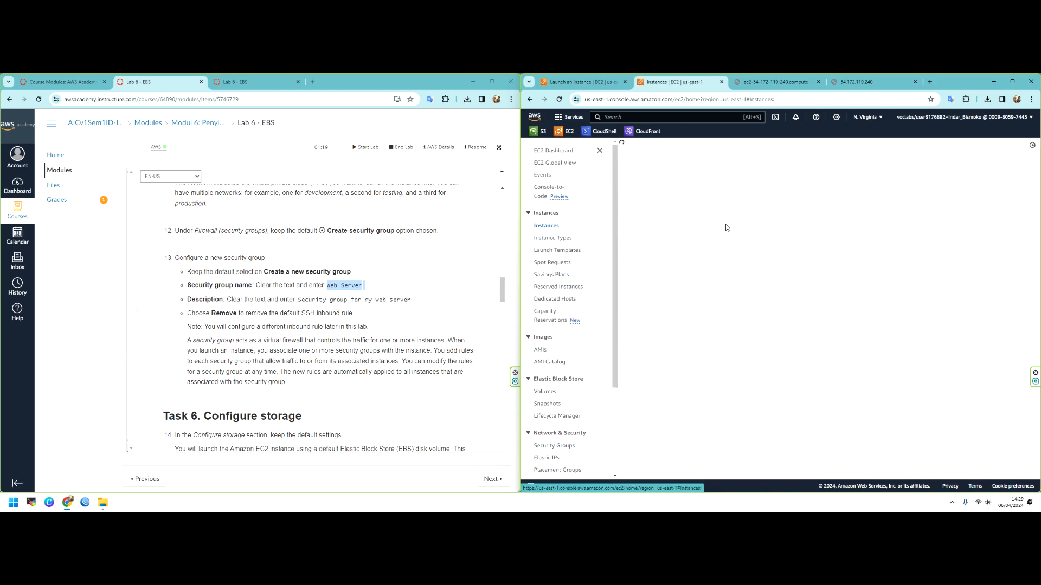
left_click(731, 192)
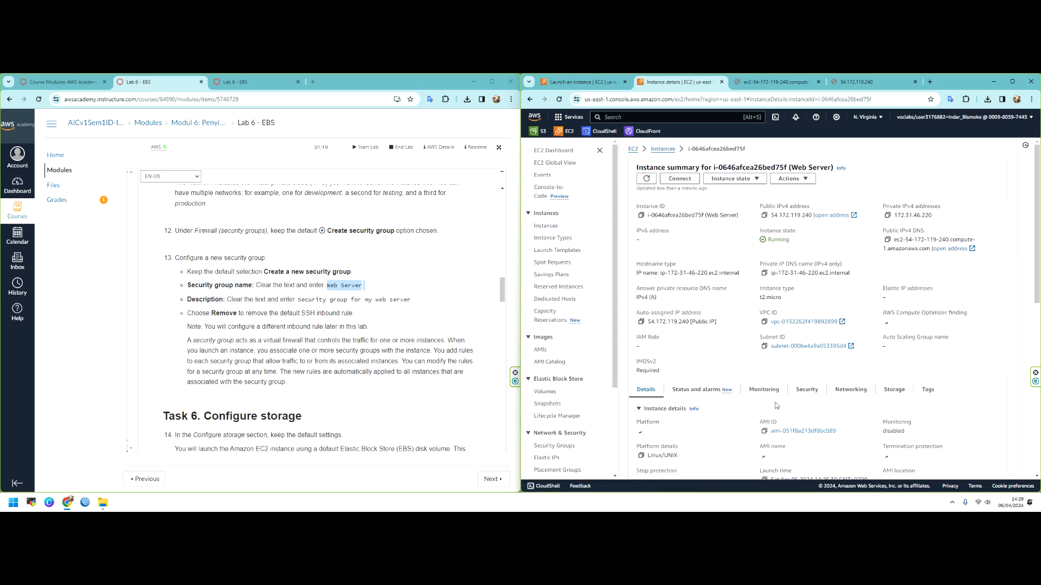
left_click(809, 392)
scroll(815, 401, "down", 2)
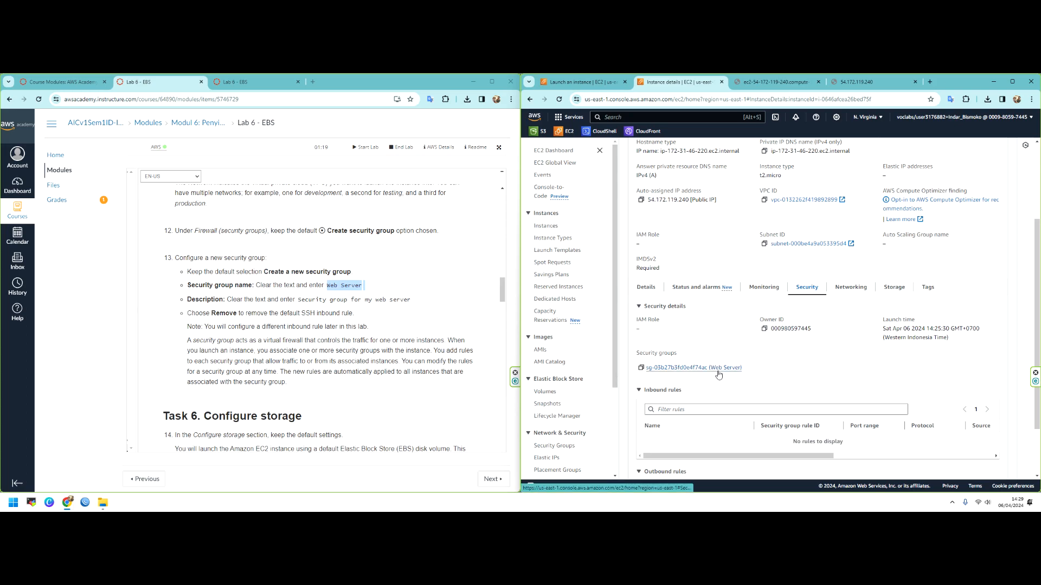
Open the instance's attached Web Server security group in a new tab and return to the instance details
middle_click(685, 374)
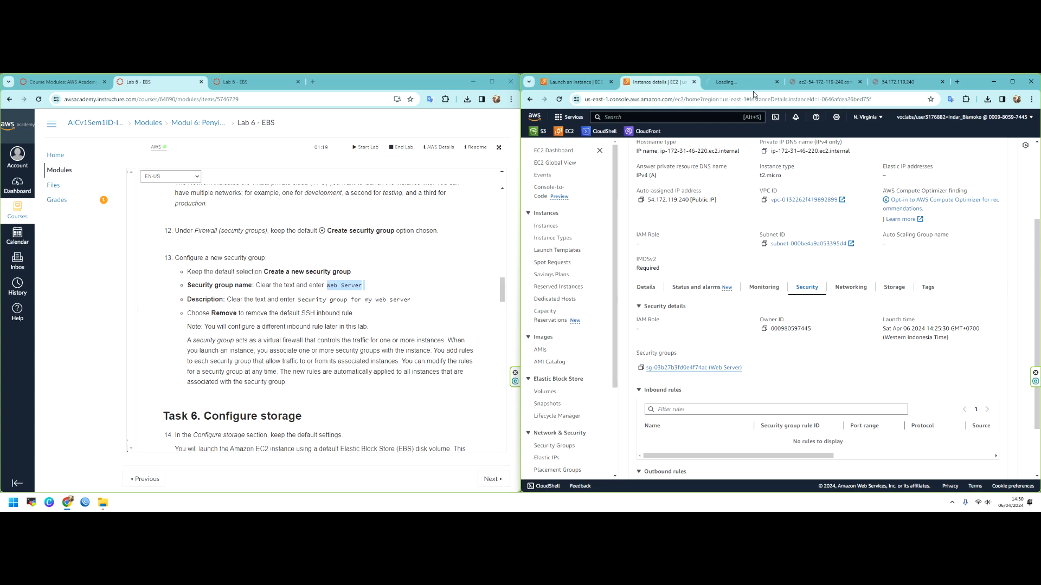
left_click(746, 82)
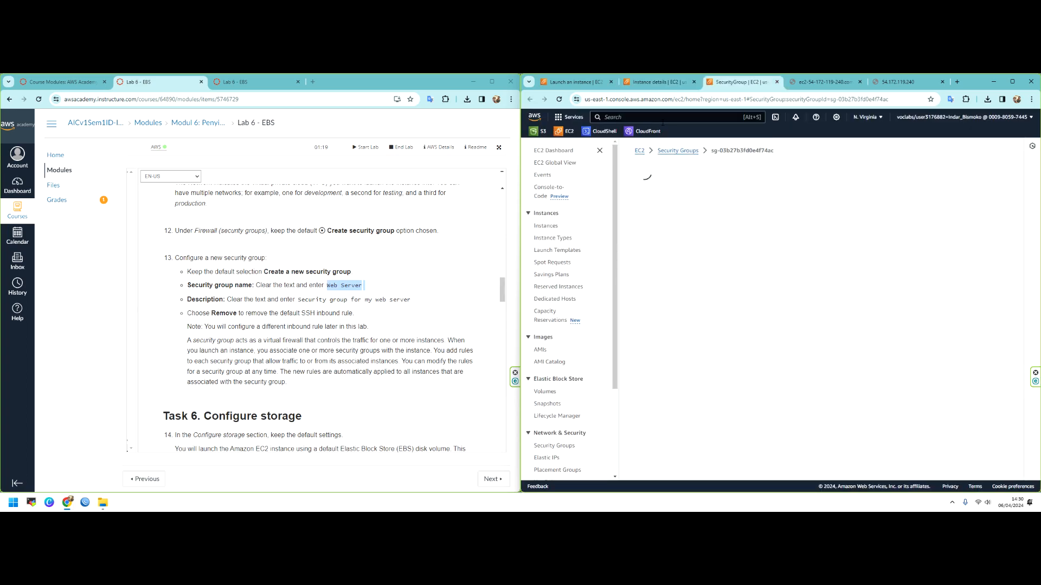
left_click(662, 83)
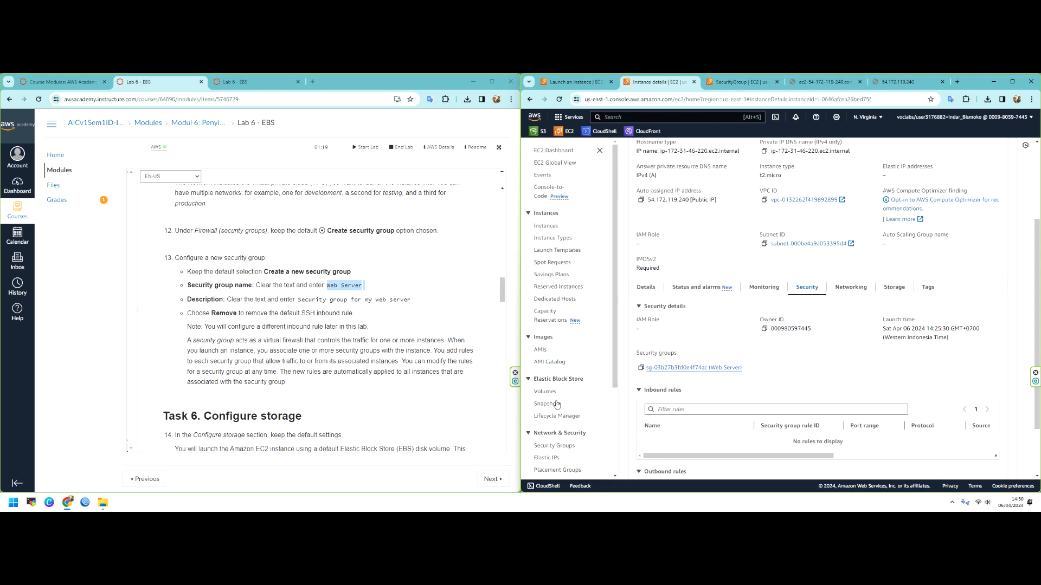
Open the Web Server security group from the Security Groups list
scroll(557, 403, "down", 1)
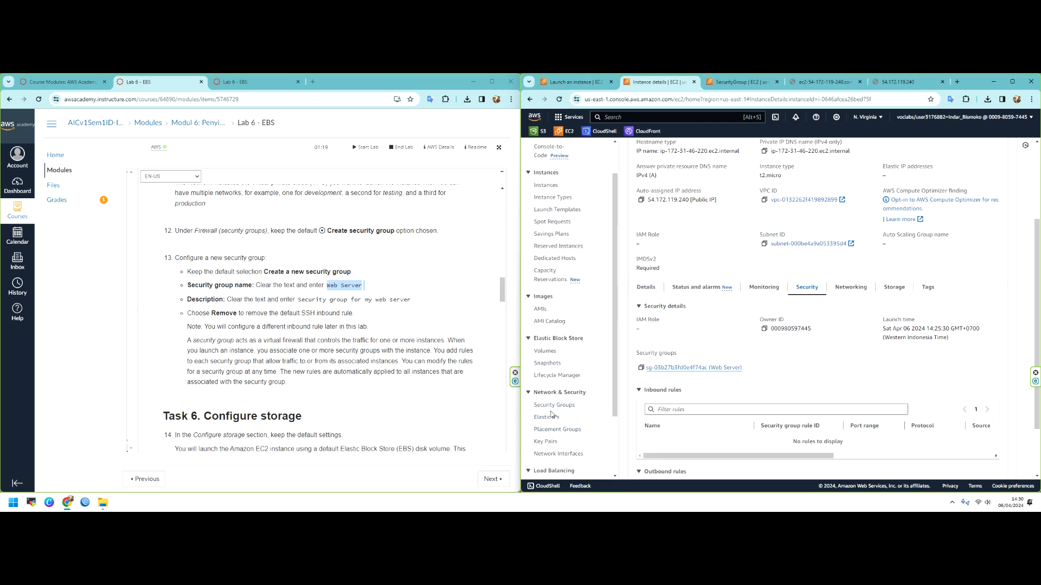
left_click(554, 407)
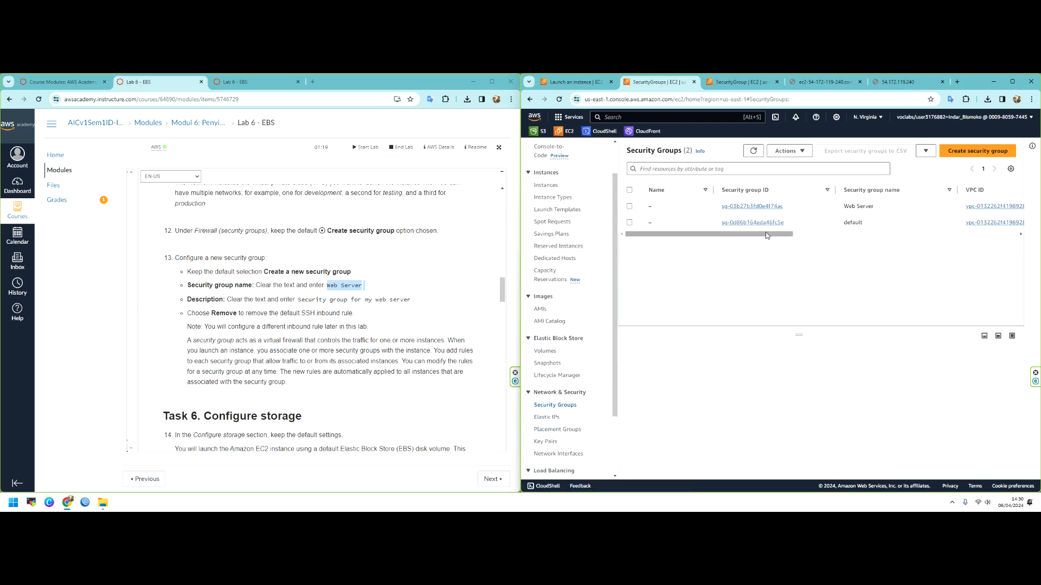
left_click(759, 206)
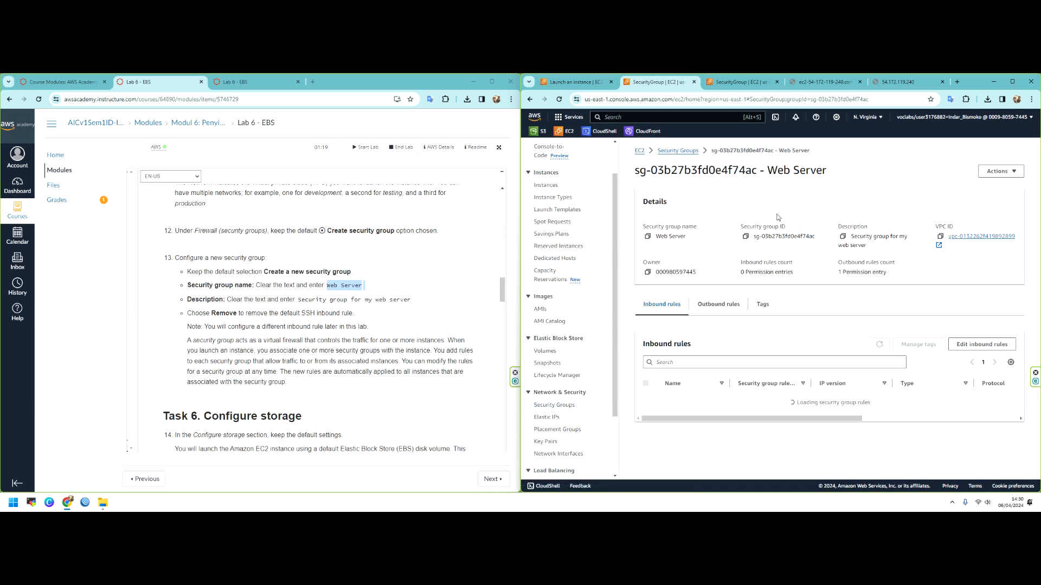
Compare the two open Web Server security group pages and close the duplicate one
left_click(762, 82)
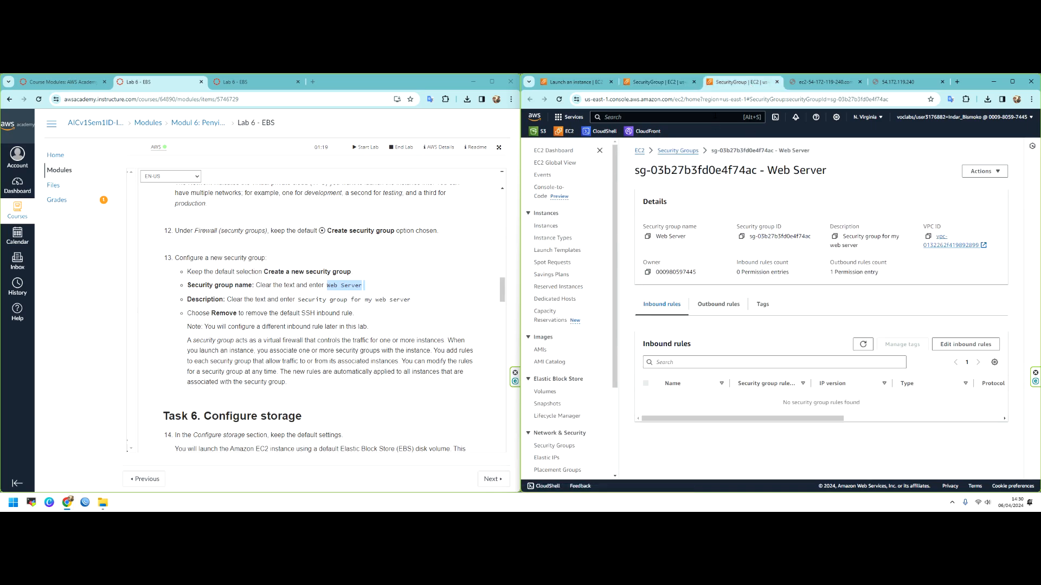
left_click(693, 80)
left_click(694, 82)
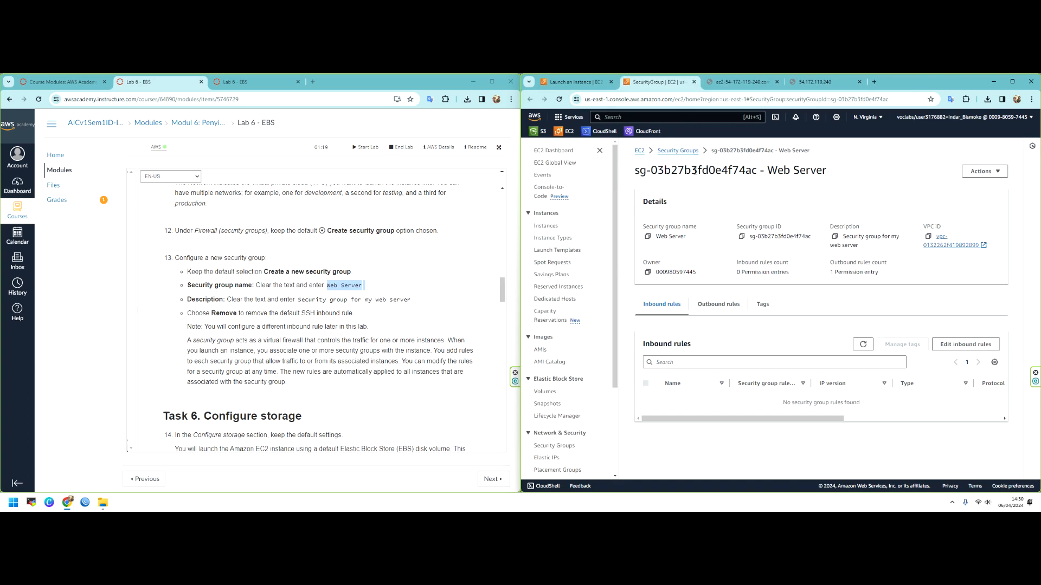
Look up steps 25 to 27 of the Indonesian lab guide on viewing and creating inbound rules
scroll(290, 314, "down", 15)
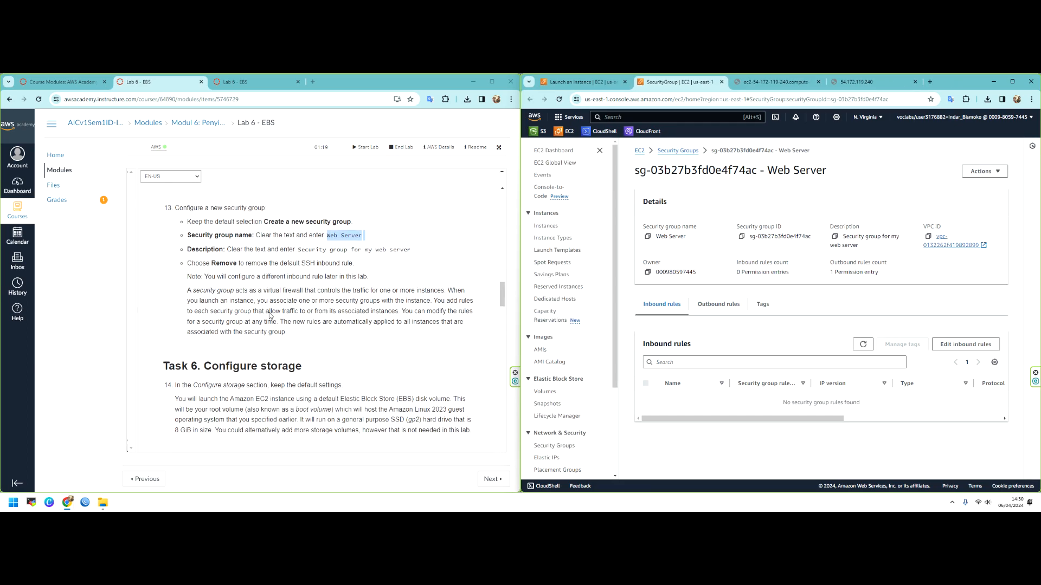
left_click(255, 82)
scroll(297, 301, "down", 5)
scroll(297, 301, "up", 4)
scroll(297, 301, "down", 1)
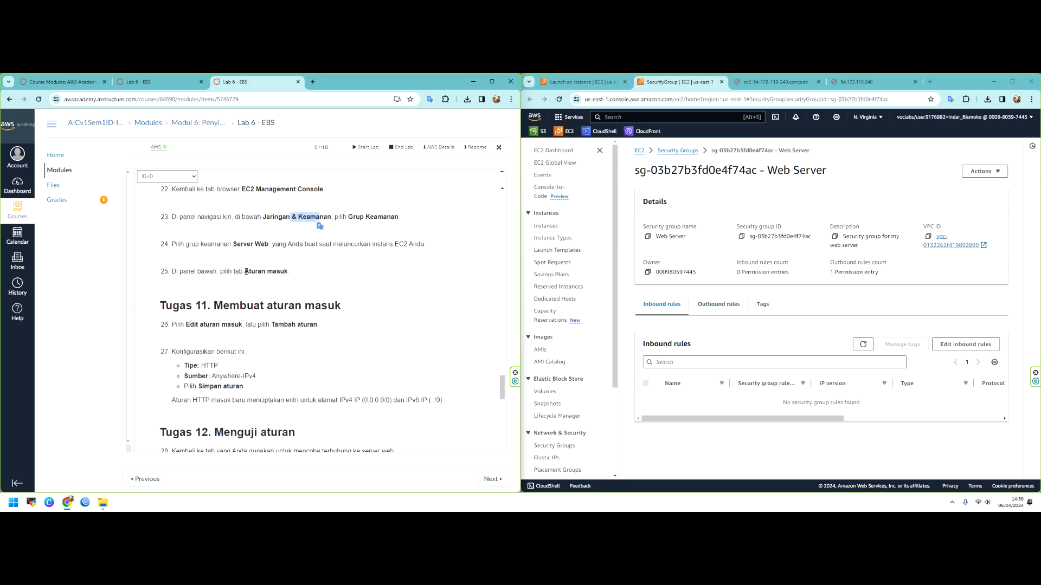
left_click_drag(245, 272, 288, 271)
left_click(288, 271)
Add an inbound HTTP rule to the Web Server security group with source Anywhere-IPv4 and description "Allow HTTP IPv4"
left_click(973, 351)
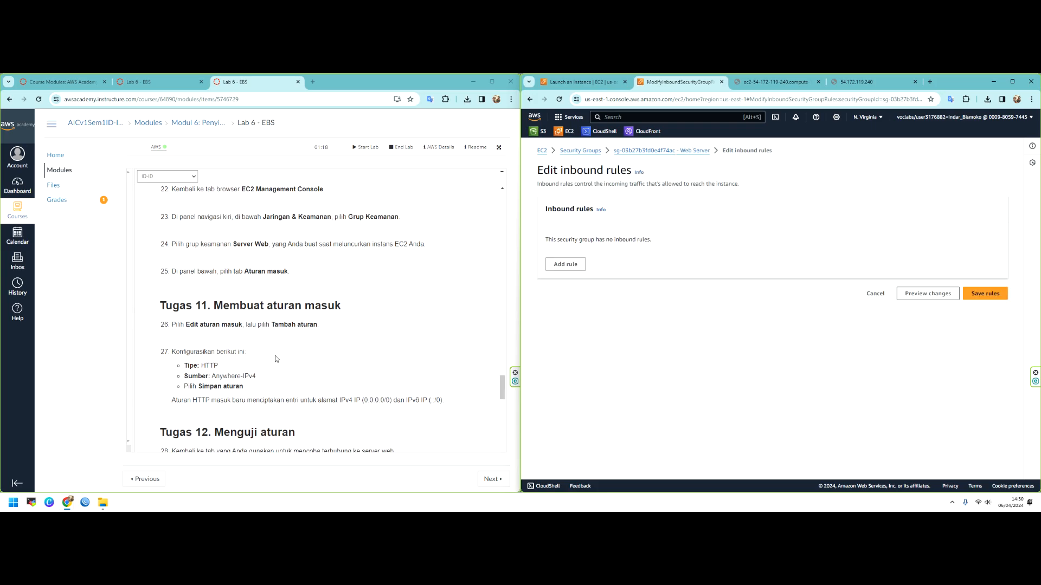
left_click(576, 267)
left_click(675, 267)
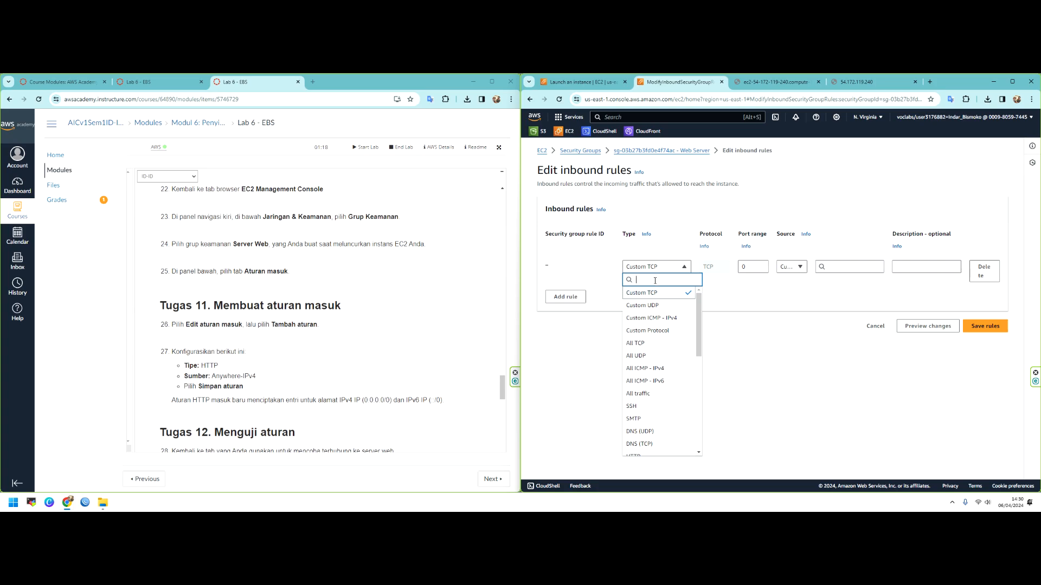
type("htt")
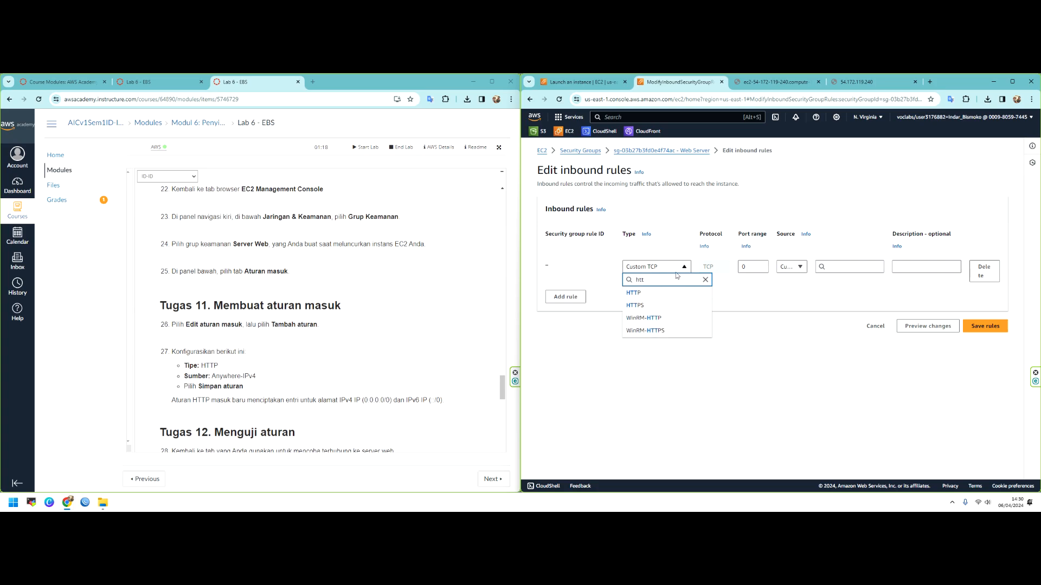
left_click(660, 293)
left_click(783, 269)
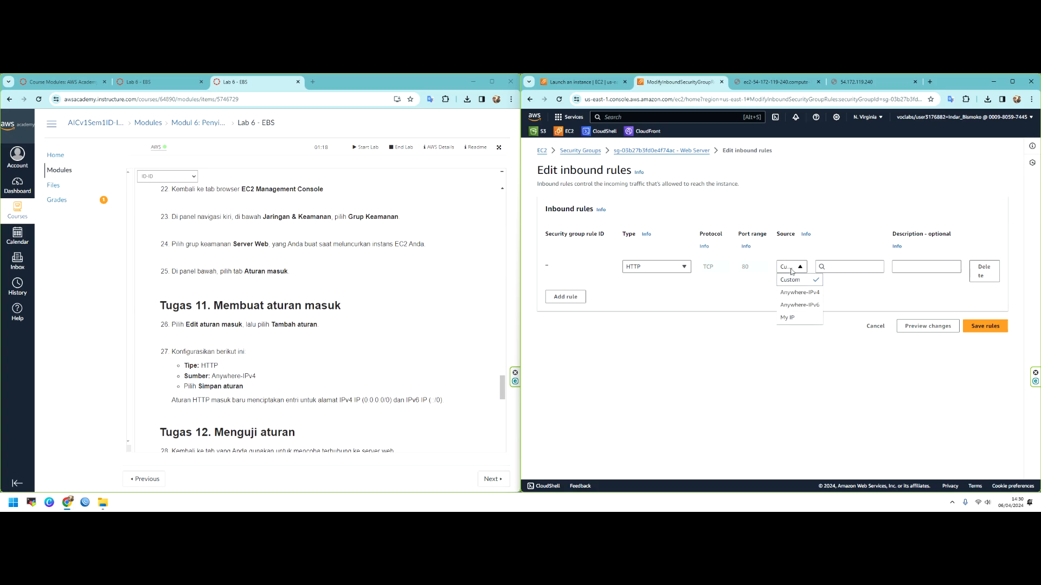
left_click(813, 282)
left_click(942, 269)
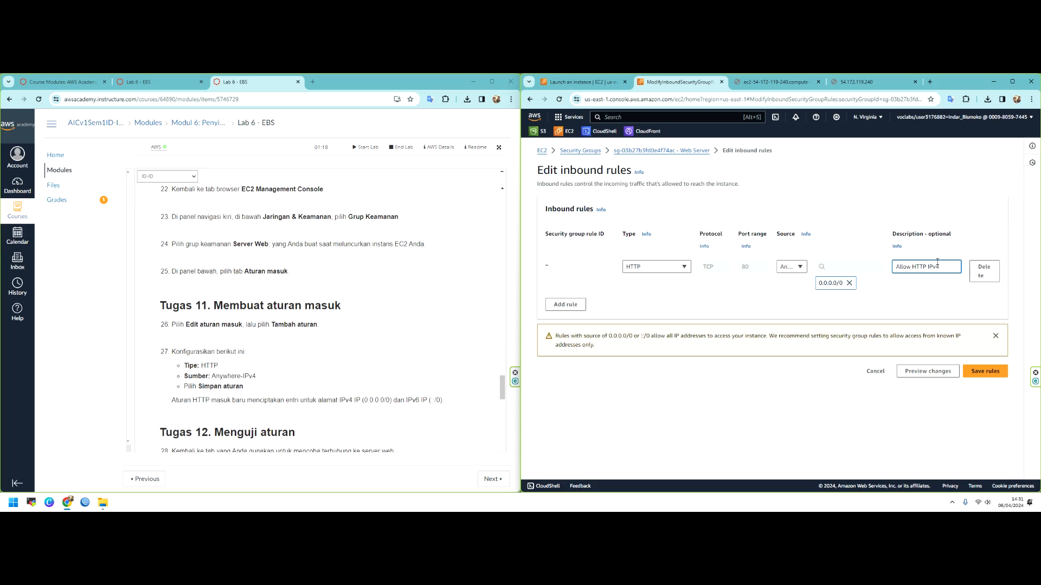
Add a second HTTP rule with source Anywhere-IPv6 and description "Allow HTTP IPv6", and save the inbound rules
left_click(566, 304)
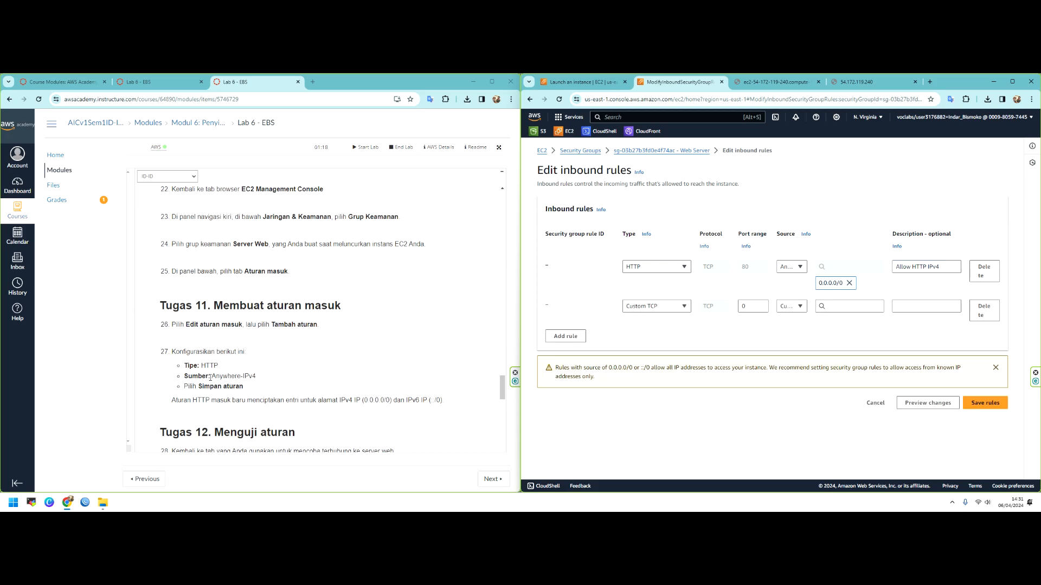
left_click(682, 306)
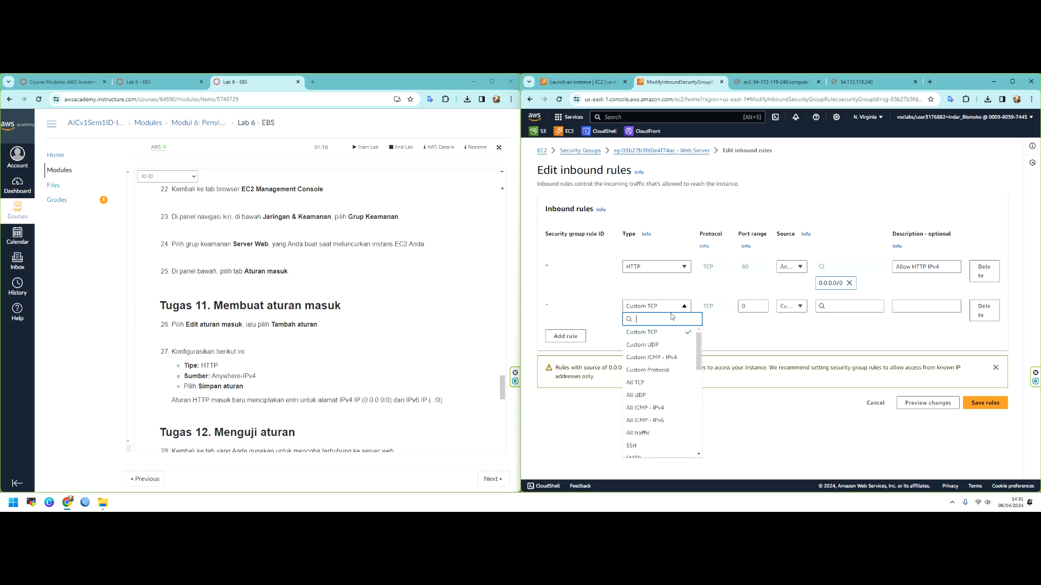
type("htt")
left_click(633, 332)
left_click(791, 306)
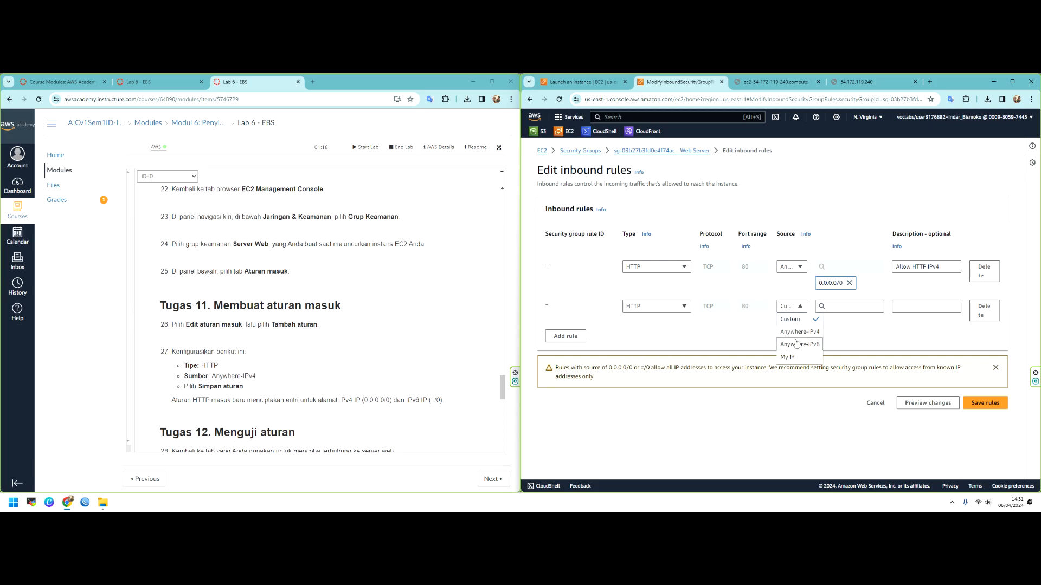
left_click(796, 344)
left_click_drag(952, 268, 877, 269)
key("ctrl+c")
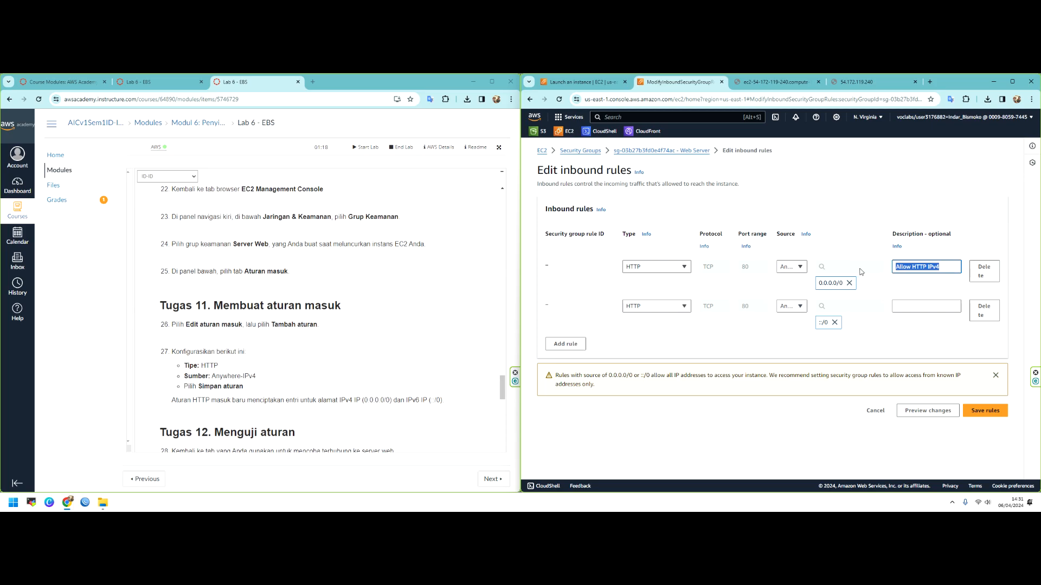
left_click(909, 306)
key("ctrl+v")
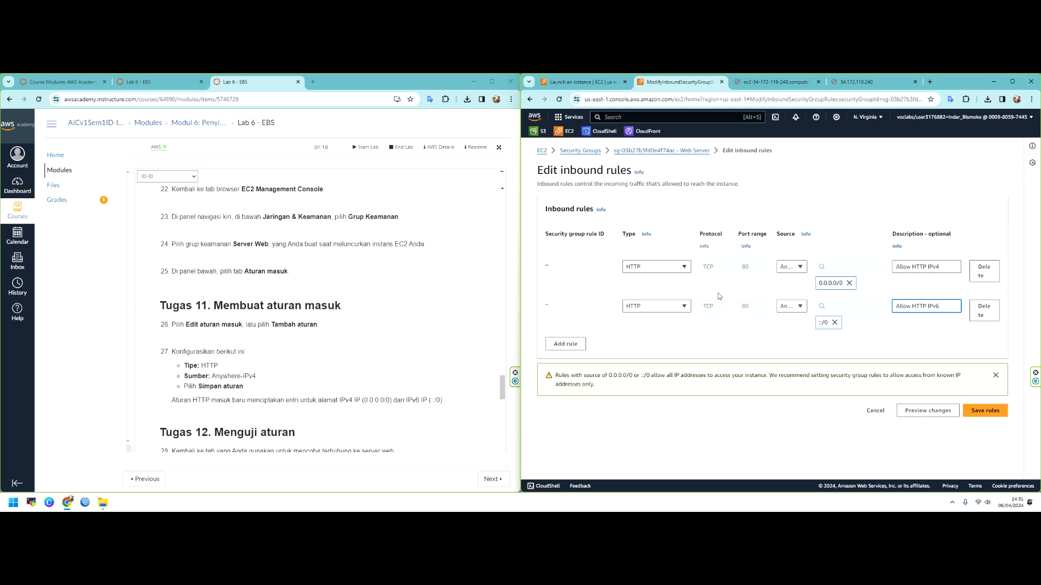
left_click(990, 416)
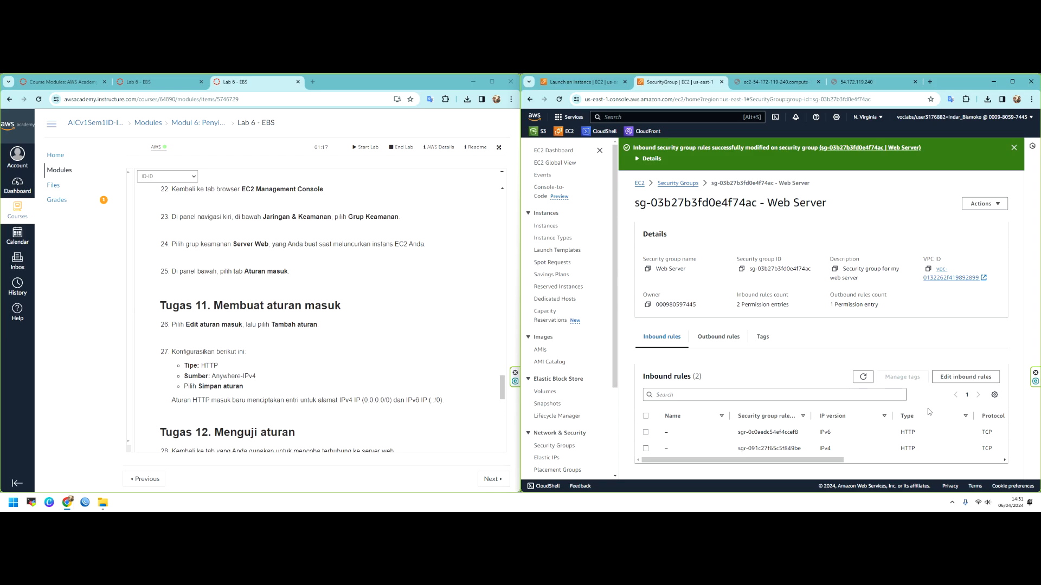
Reopen the saved inbound rules for review and return to the Web Server security group details without changing them
left_click(965, 378)
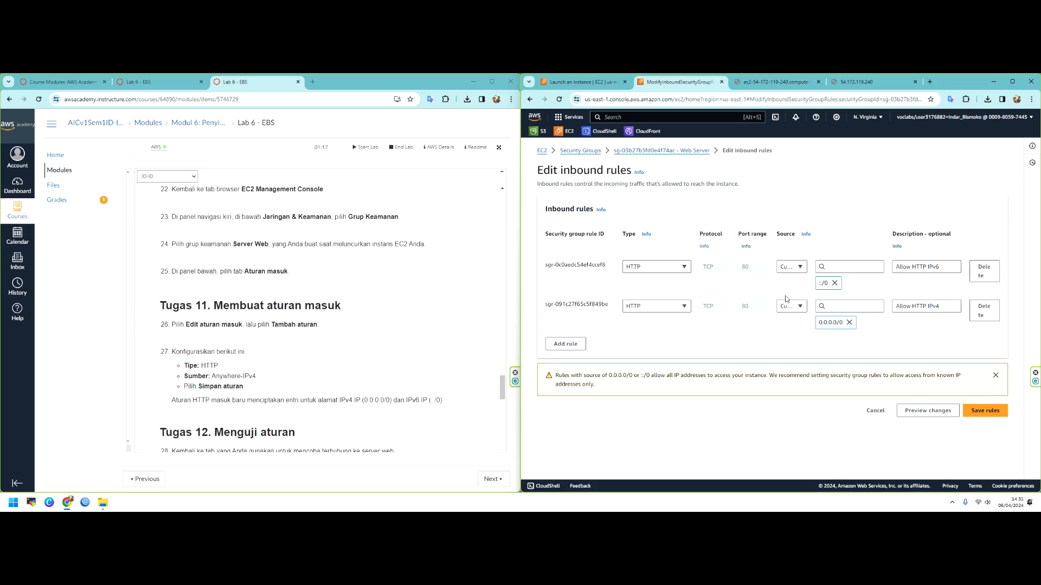
left_click(665, 151)
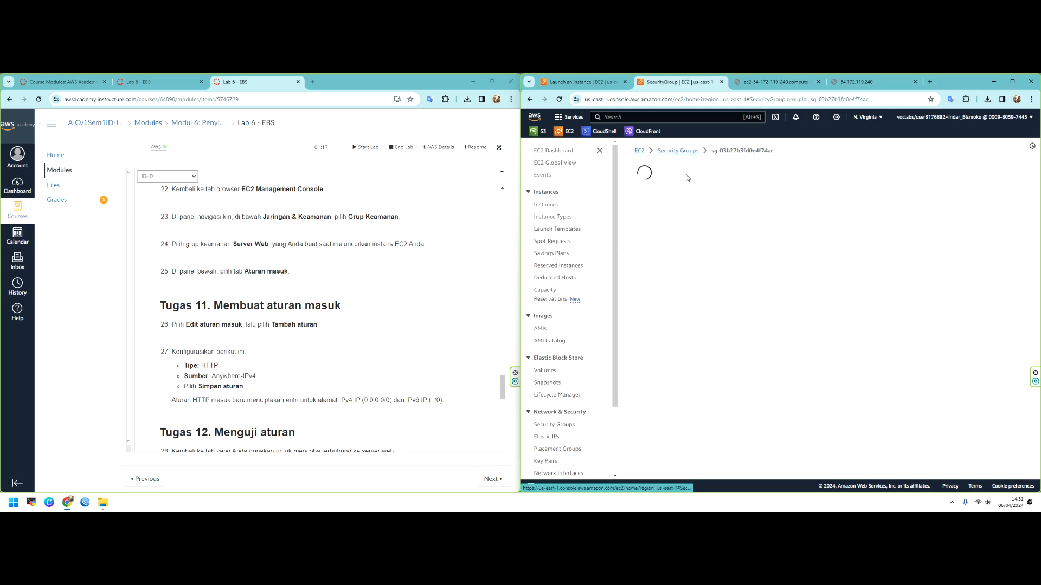
Reload the instance's public DNS page, inspect its heading text in the developer tools and close the tools
left_click(775, 82)
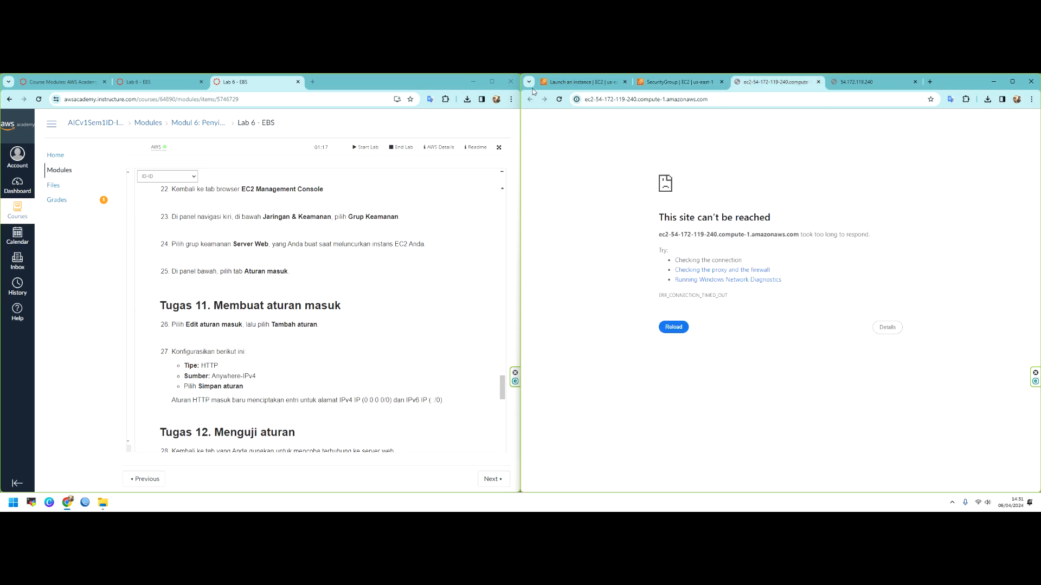
left_click(560, 100)
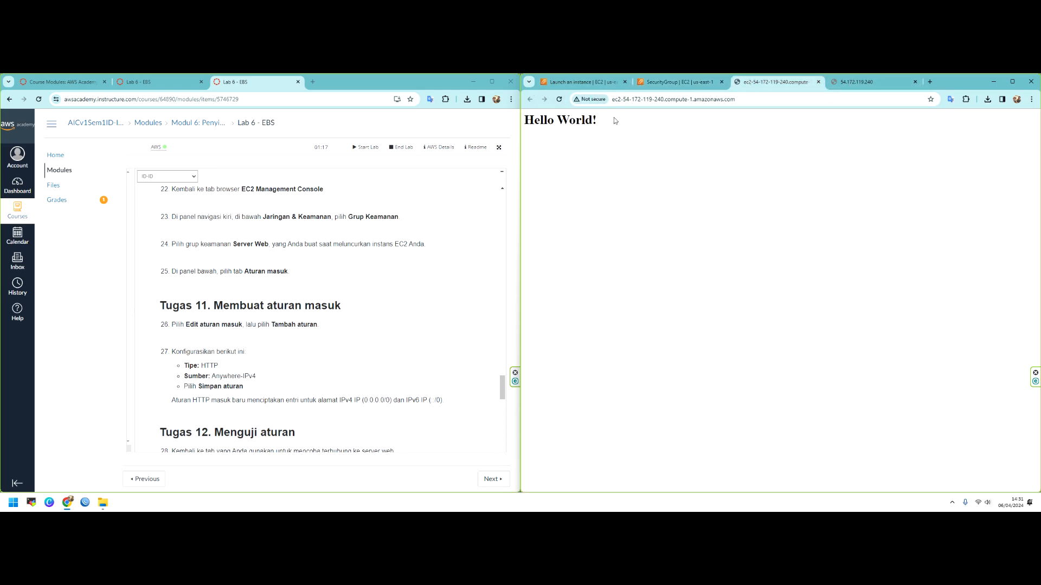
left_click_drag(534, 120, 595, 143)
right_click(601, 144)
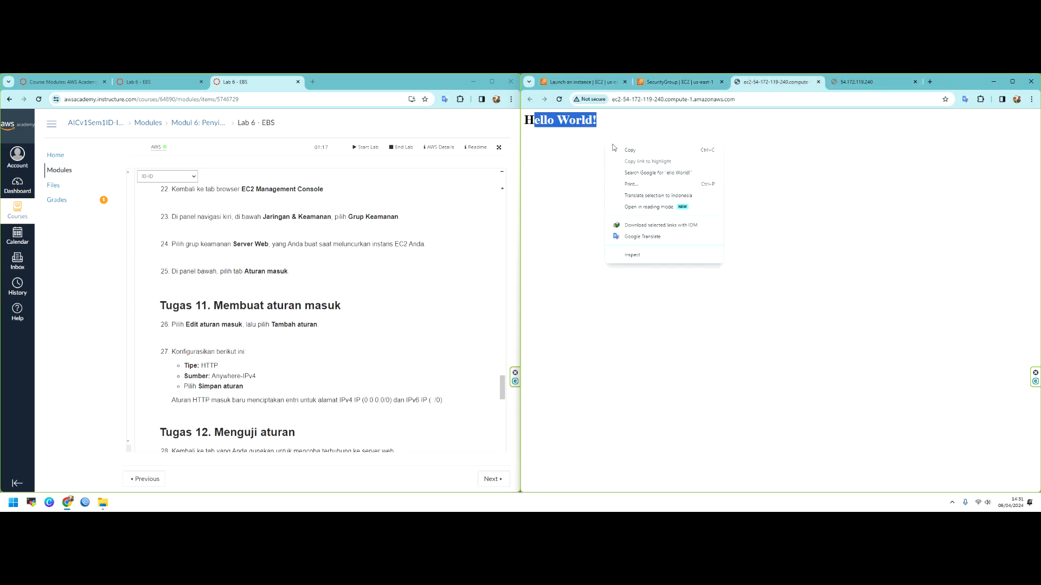
left_click(632, 255)
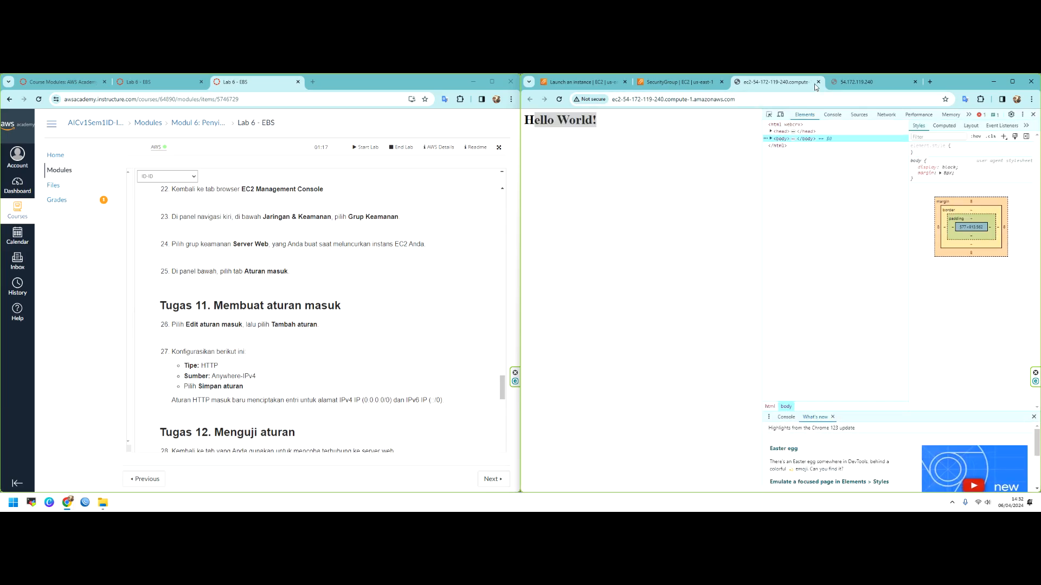
left_click(1033, 114)
Check the address of the unreachable public IP page against the public DNS page and close the IP page
left_click(857, 82)
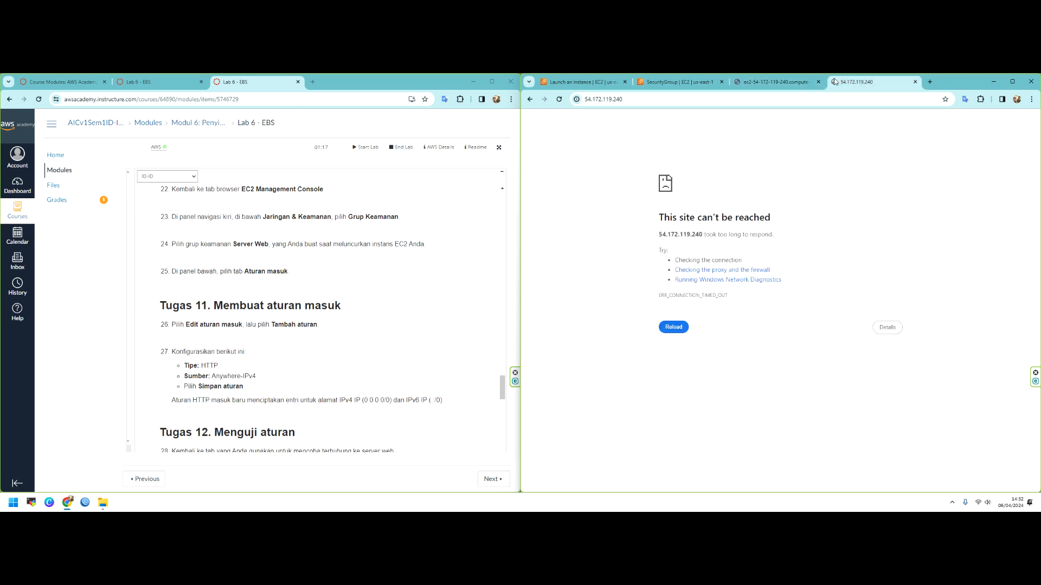
left_click(770, 83)
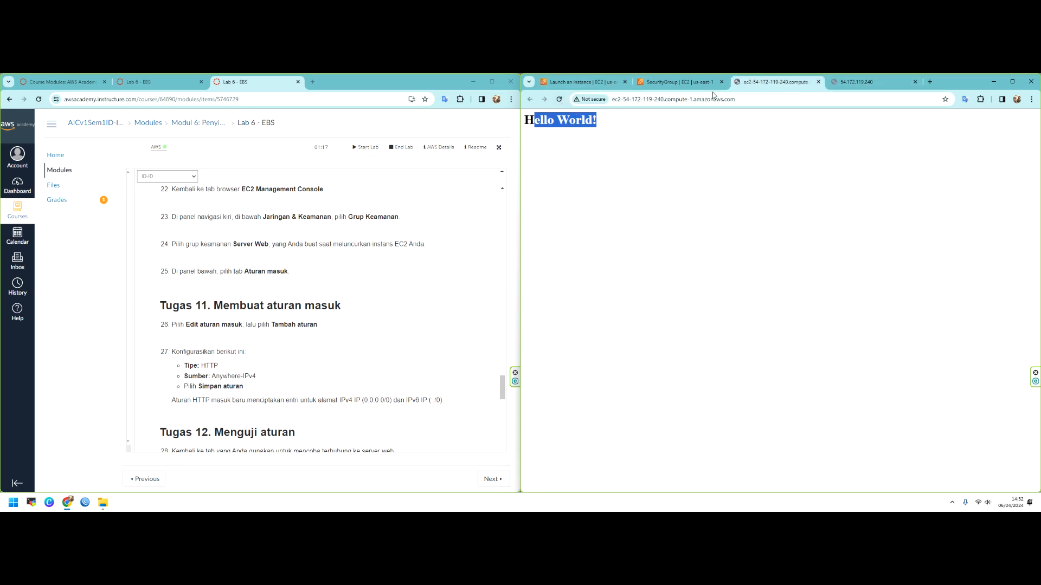
left_click(842, 83)
left_click(602, 101)
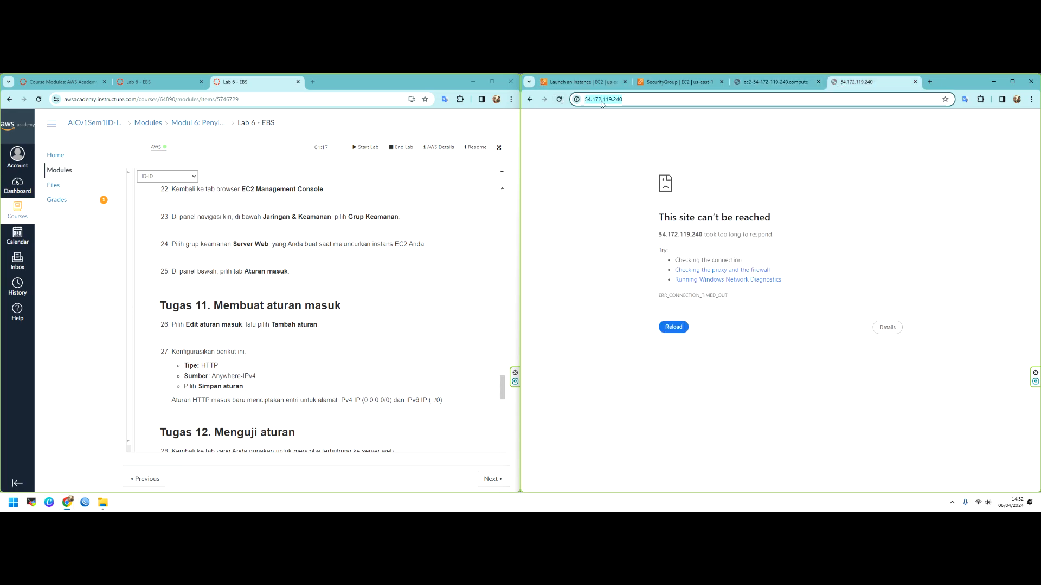
left_click(597, 101)
left_click(915, 82)
Open the details of the running Web Server instance from the instances list
left_click(678, 82)
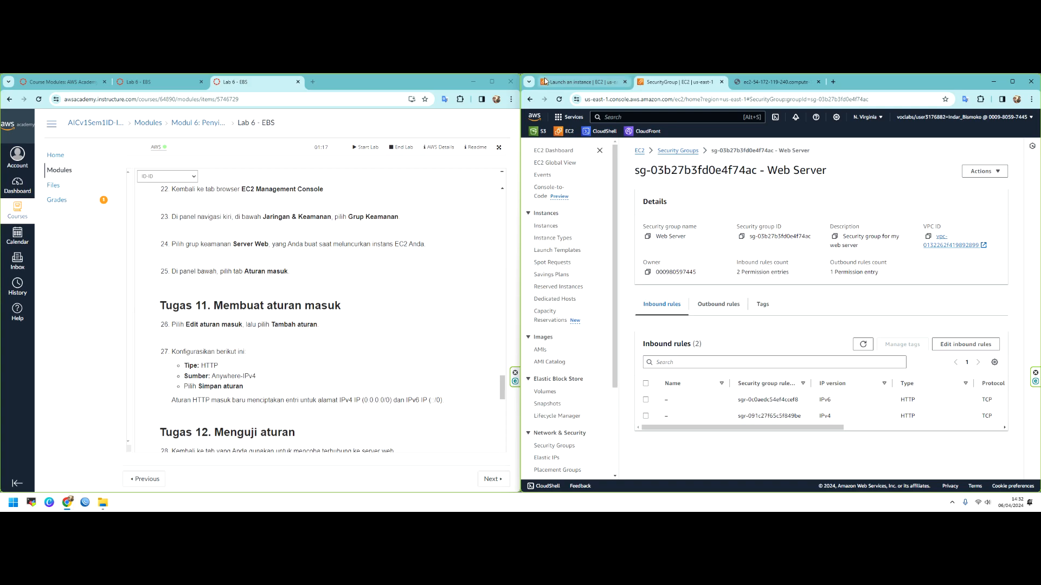
left_click(546, 81)
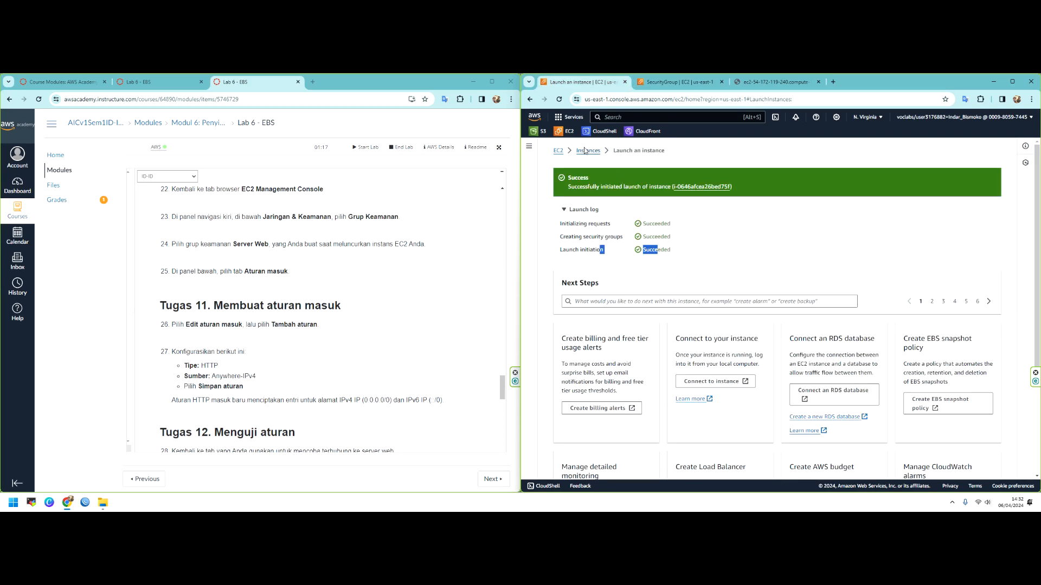
left_click(588, 151)
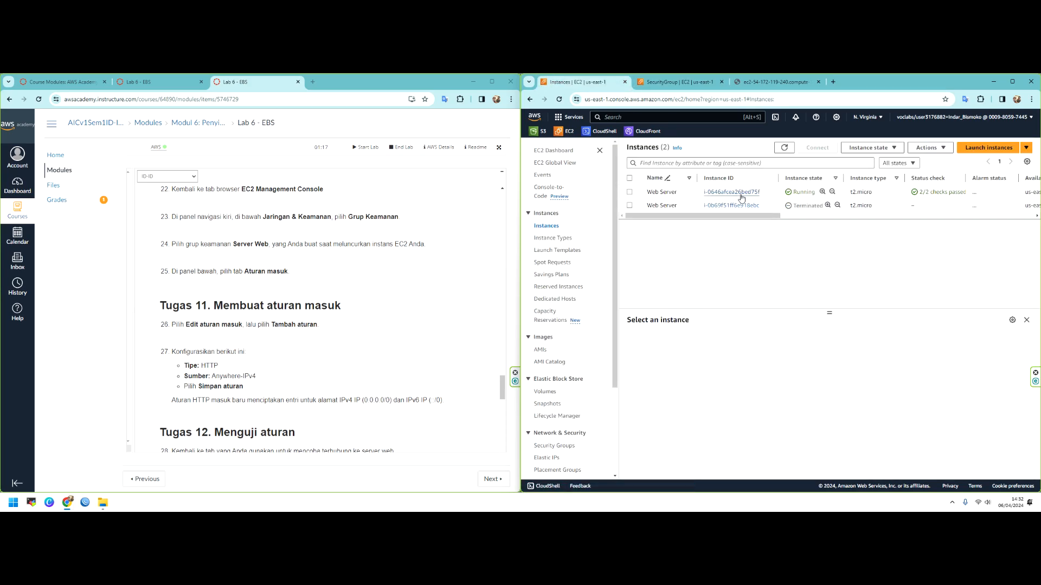
left_click(740, 193)
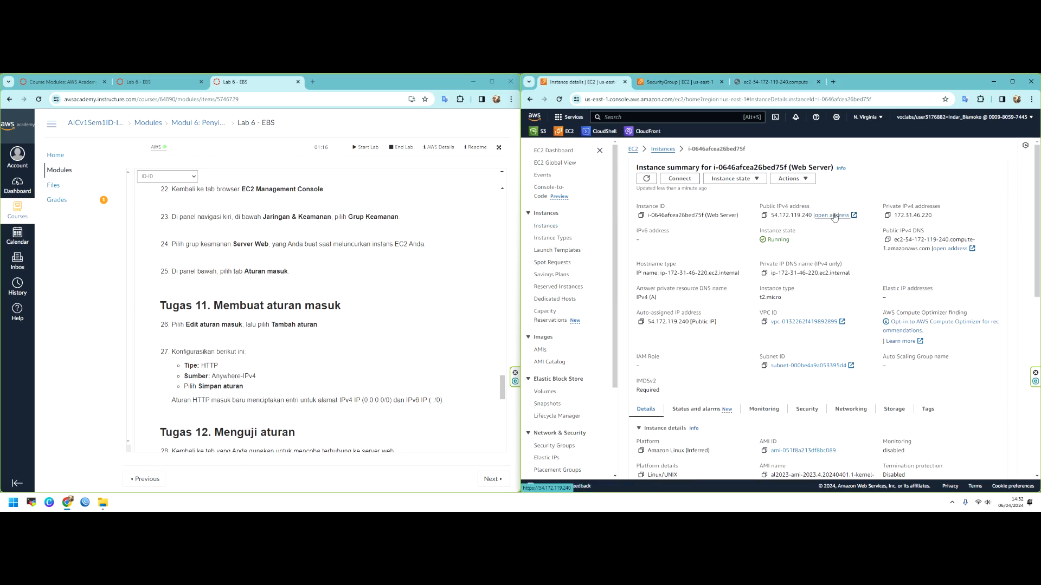
Open the instance's public IPv4 address over http instead of https and compare it with the public DNS page
left_click(835, 214)
left_click_drag(706, 85, 787, 84)
left_click(596, 99)
left_click(594, 99)
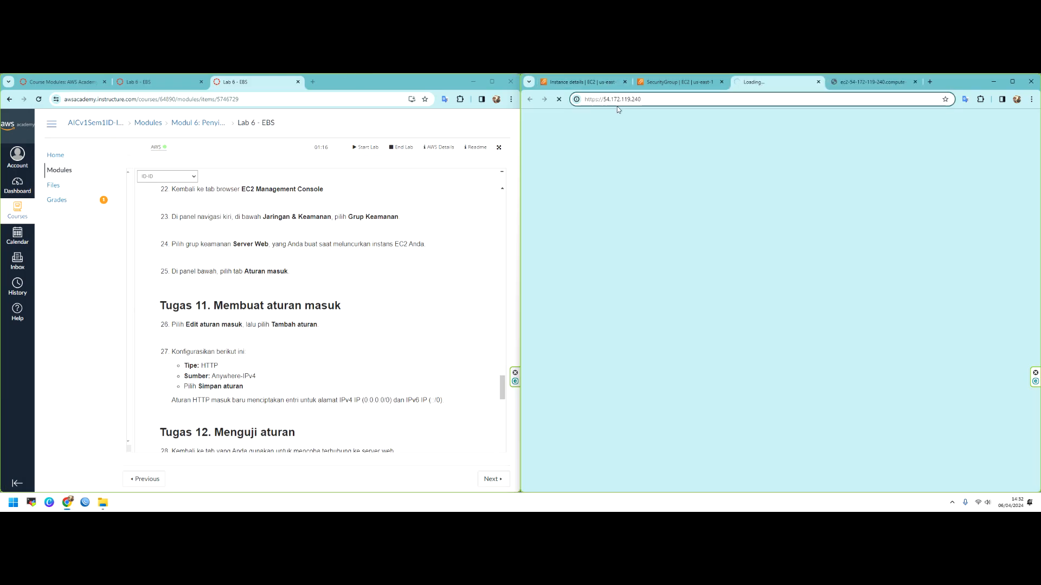
key("BackSpace")
key("Return")
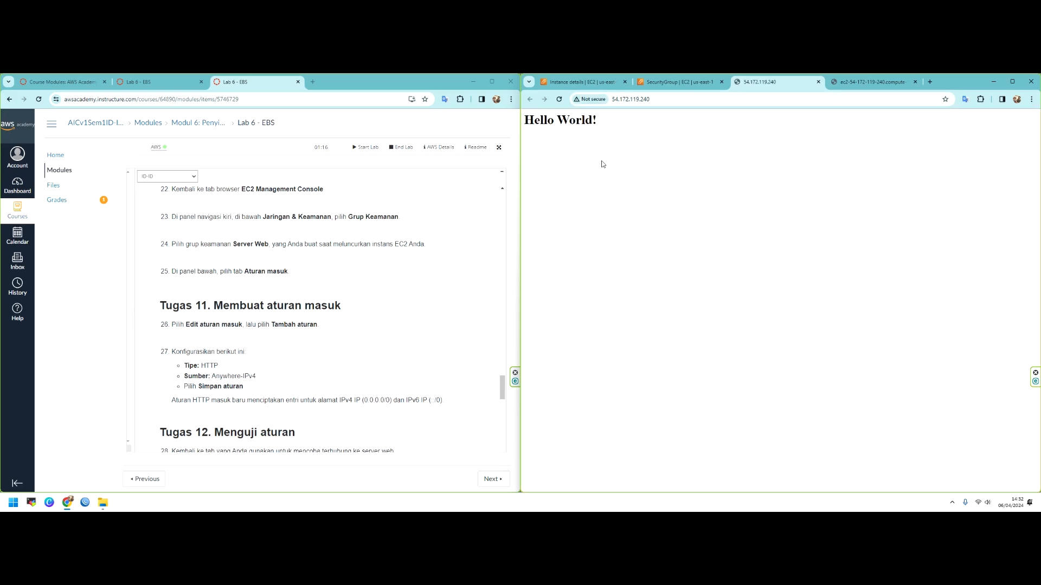
left_click(876, 84)
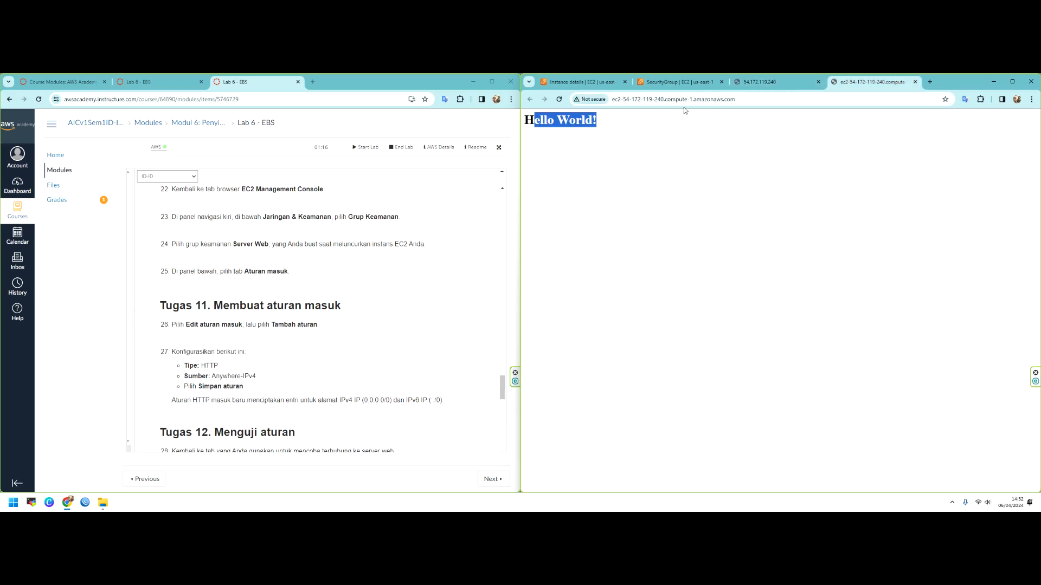
Read Tasks 12 and 13 of the lab guide on testing the rule and attaching an EBS volume, and reopen the security group page
left_click(618, 85)
scroll(247, 271, "down", 4)
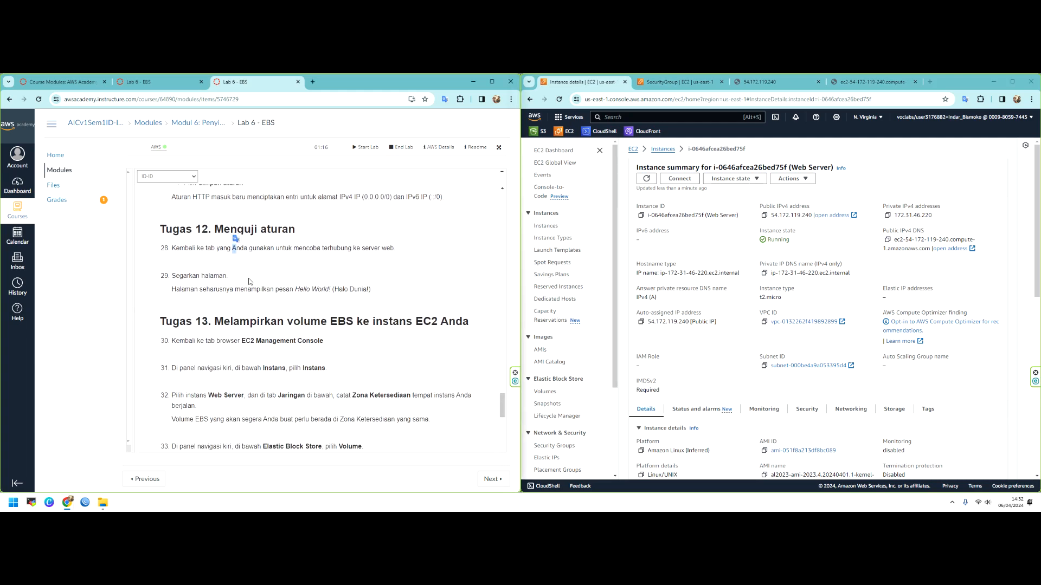
left_click_drag(294, 289, 369, 290)
triple_click(241, 337)
left_click(313, 365)
scroll(249, 404, "down", 2)
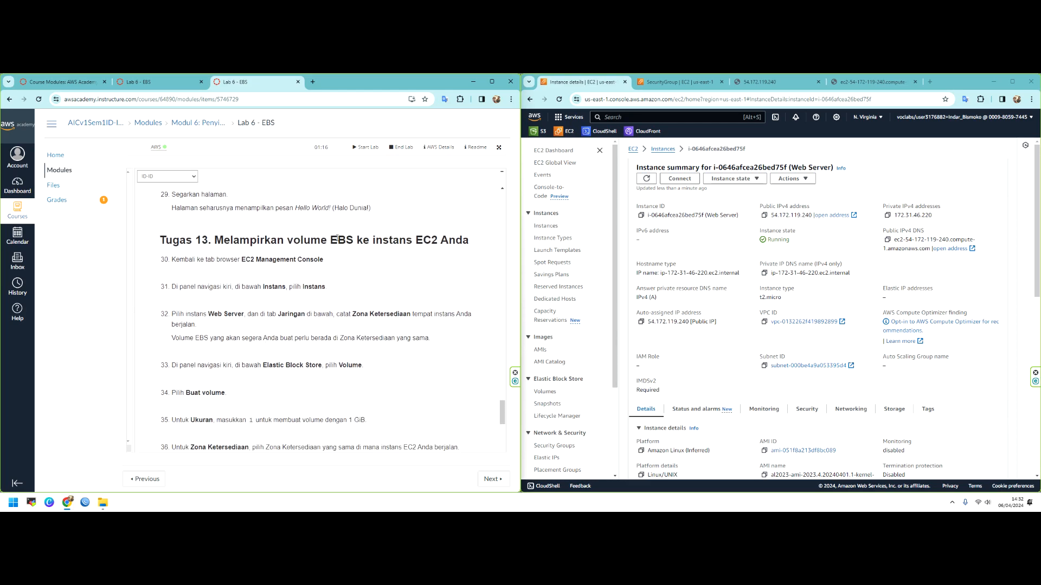
left_click_drag(327, 239, 356, 240)
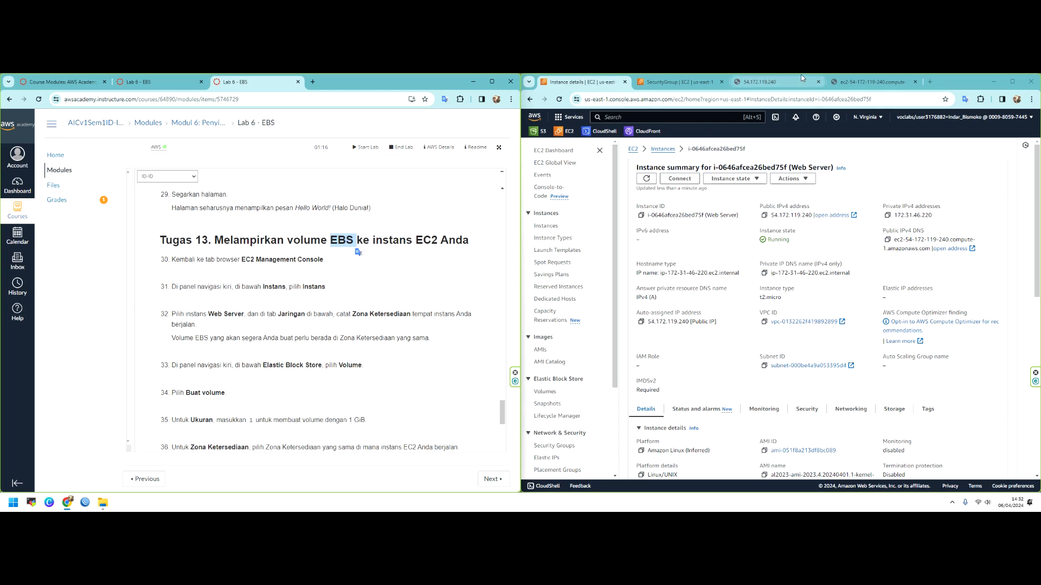
left_click(704, 83)
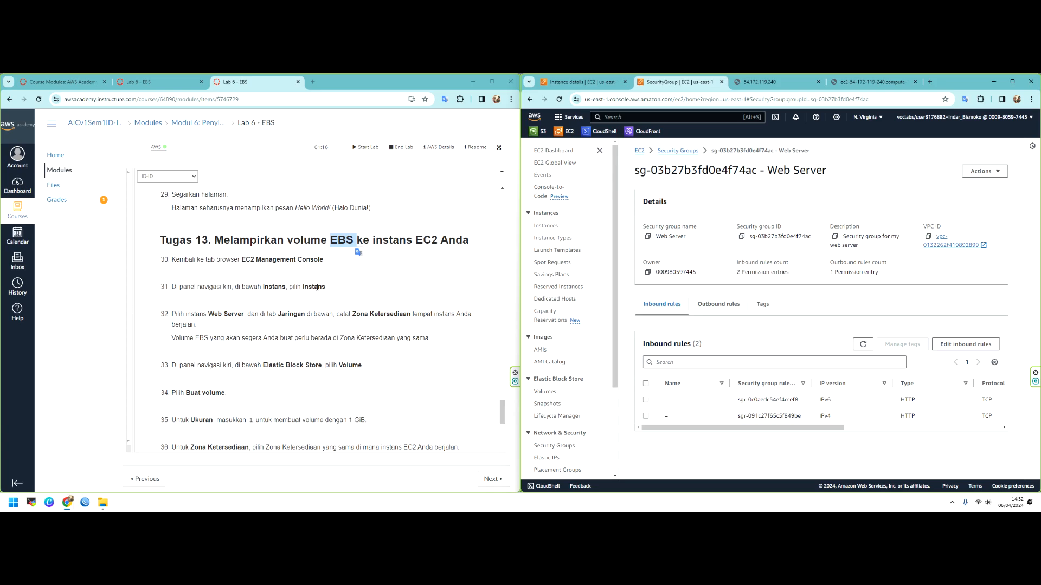
Read the Task 13 steps in the lab guide on noting the instance's availability zone and creating a volume
scroll(242, 272, "down", 6)
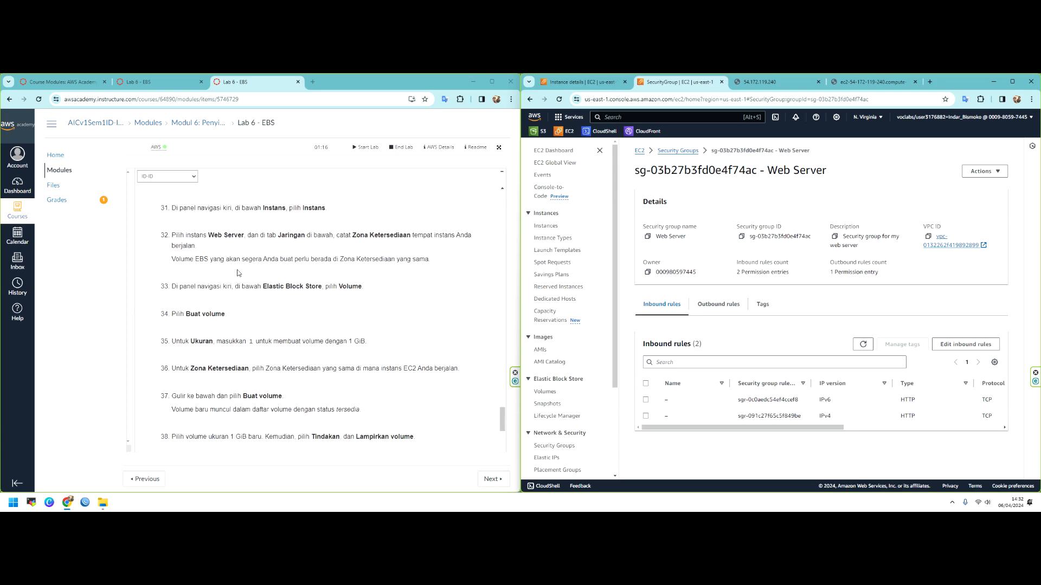
scroll(241, 273, "up", 6)
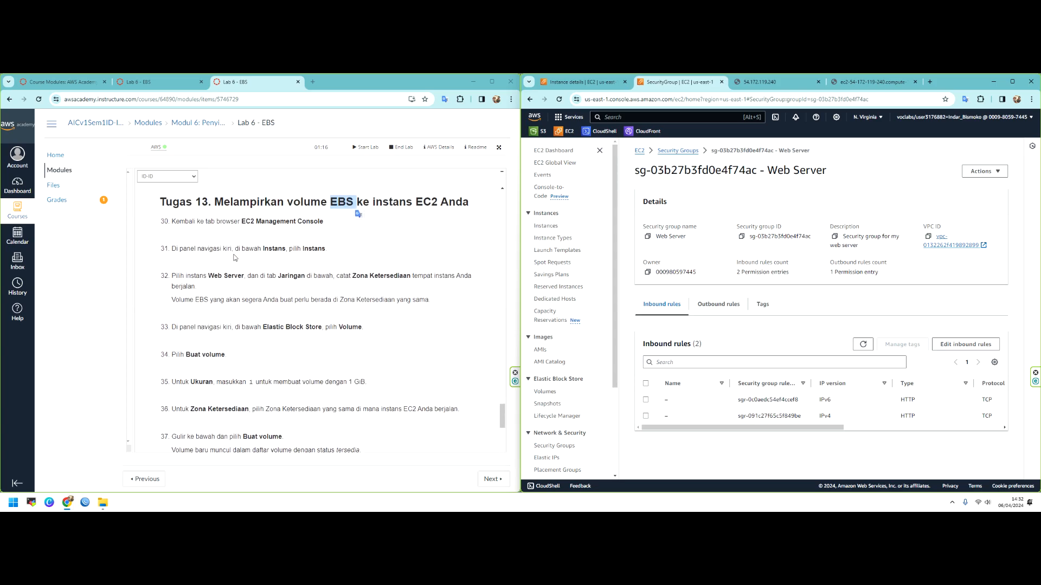
double_click(332, 280)
scroll(342, 282, "down", 2)
scroll(342, 283, "down", 2)
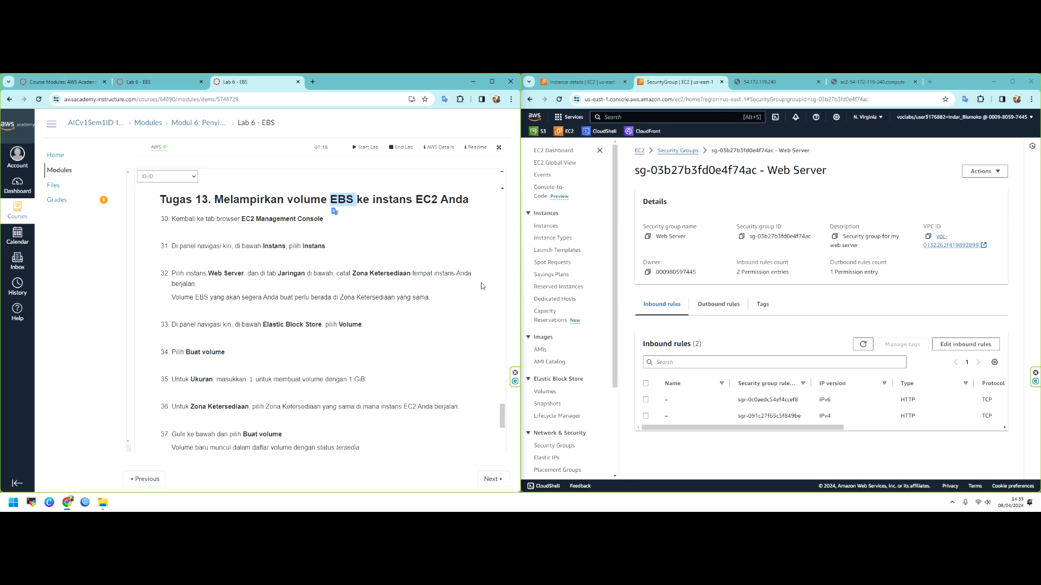
Add an SSH inbound rule with source 0.0.0.0/0 to the Web Server security group's inbound rules
left_click(677, 150)
left_click(753, 207)
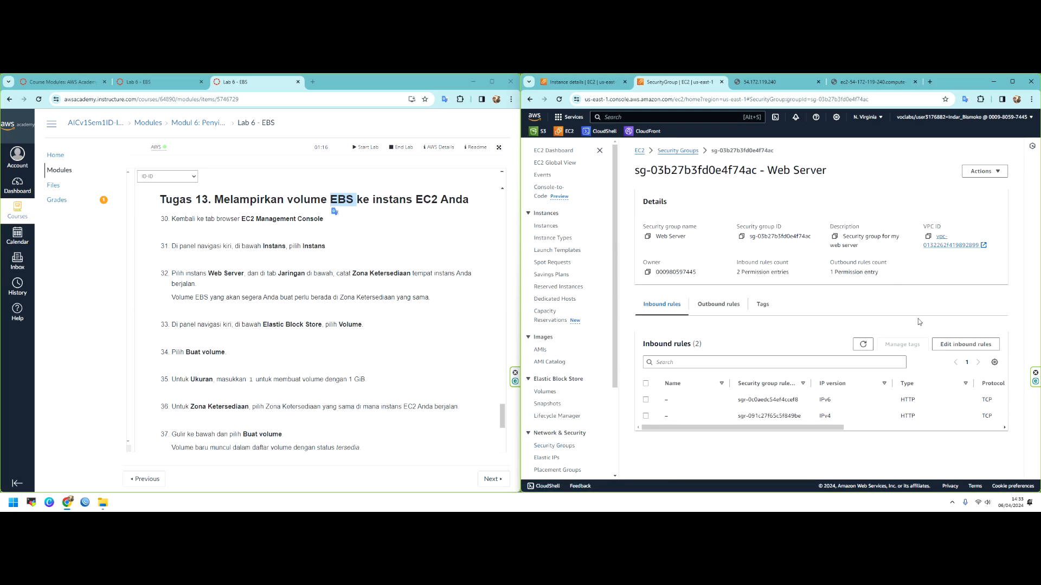
left_click(964, 345)
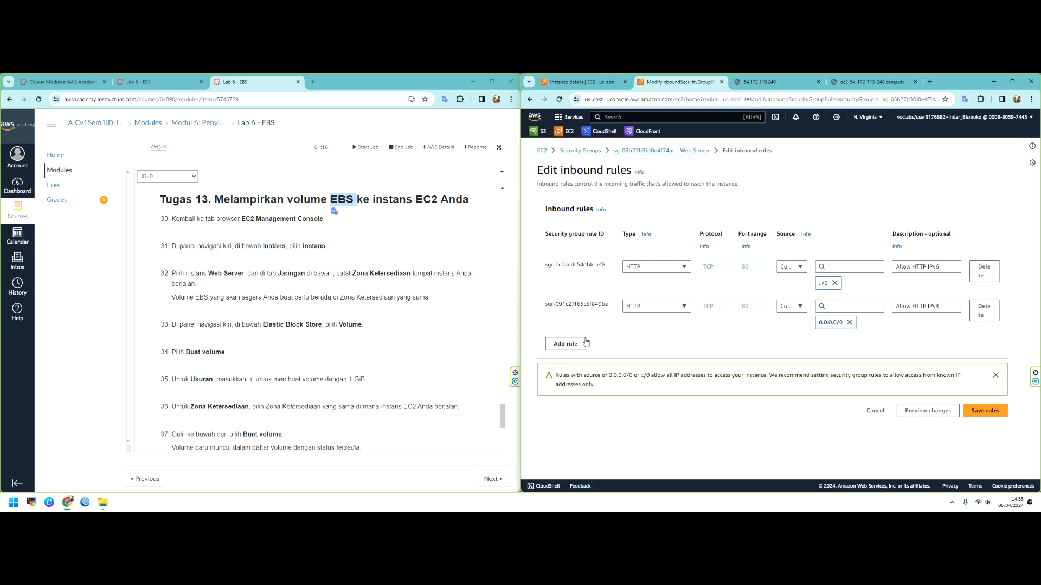
left_click(566, 343)
left_click(678, 345)
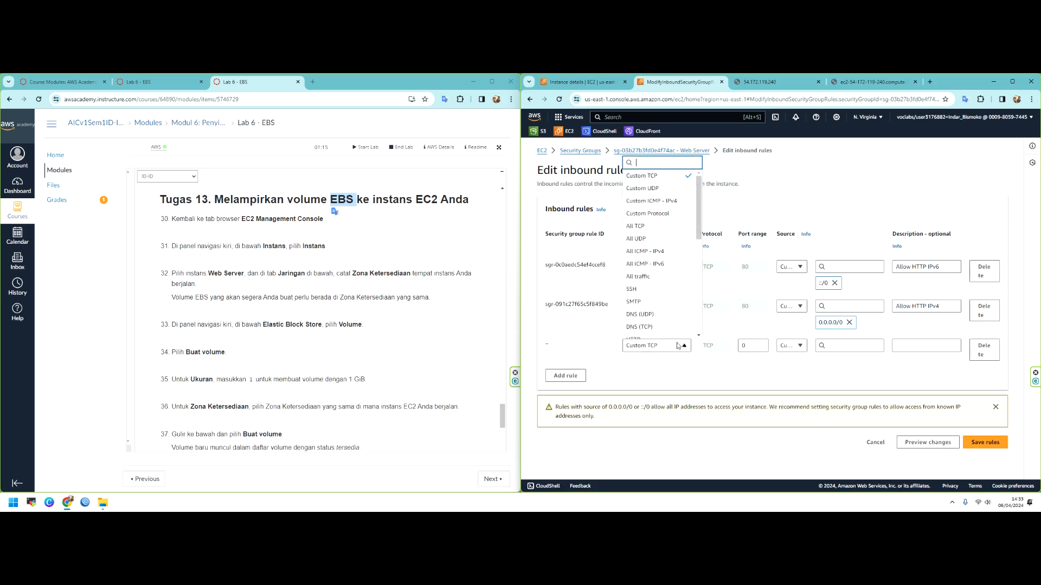
left_click(659, 291)
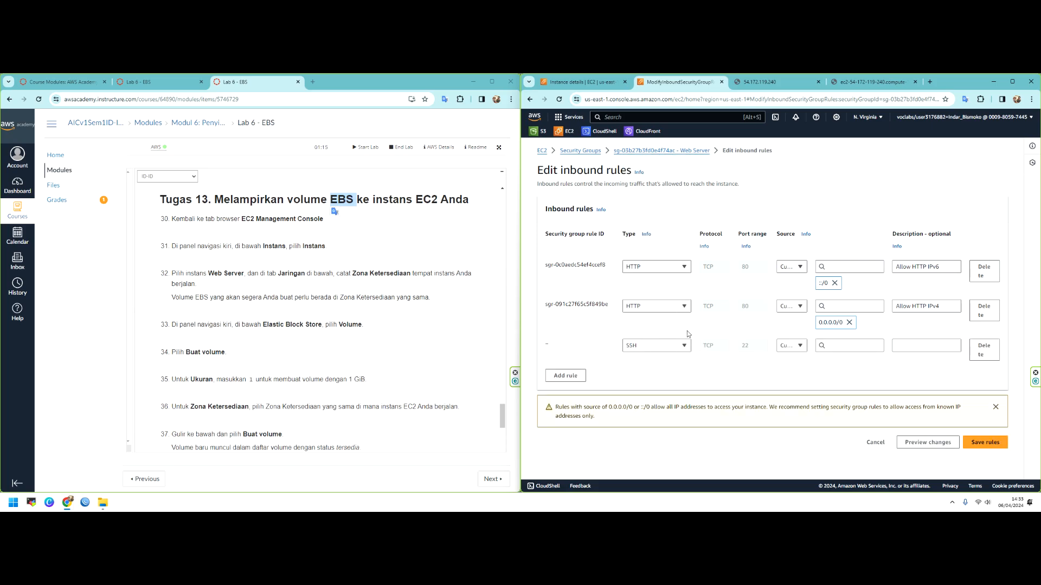
left_click(794, 347)
left_click(801, 370)
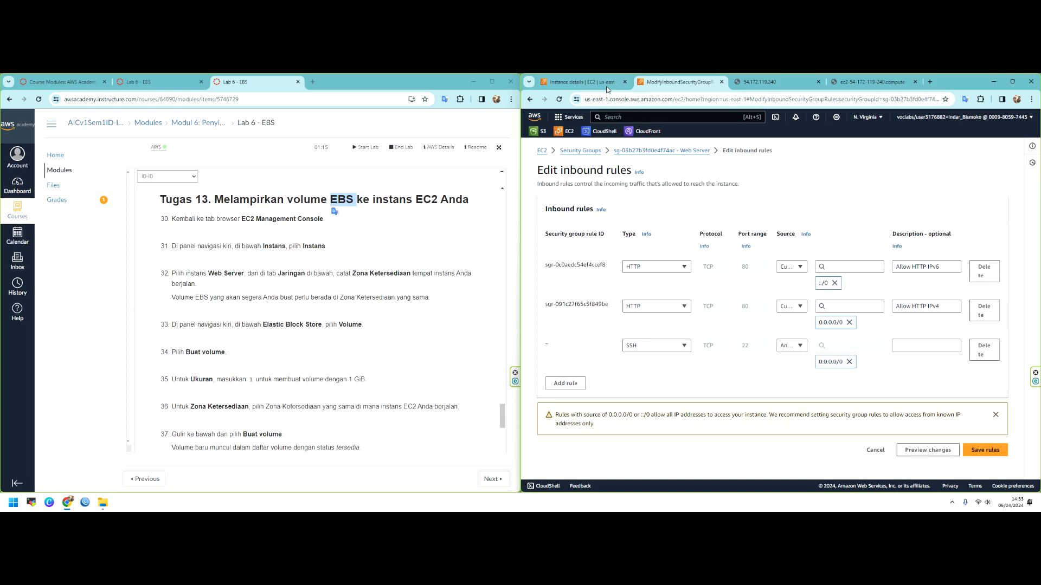
Try to connect to the Web Server instance with EC2 Instance Connect as ec2-user and close the session page
left_click(583, 82)
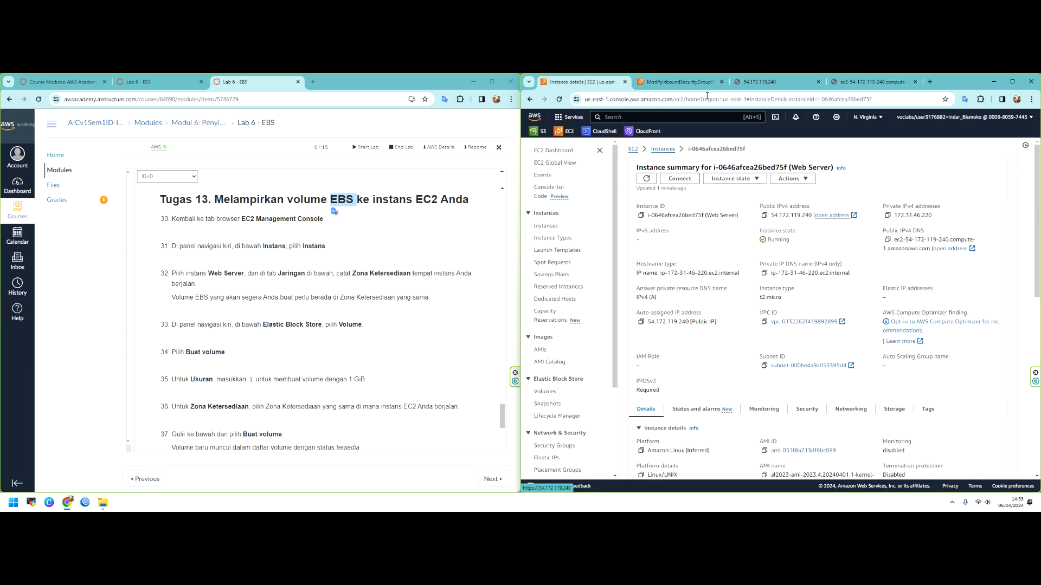
left_click(645, 81)
left_click(583, 82)
left_click(679, 179)
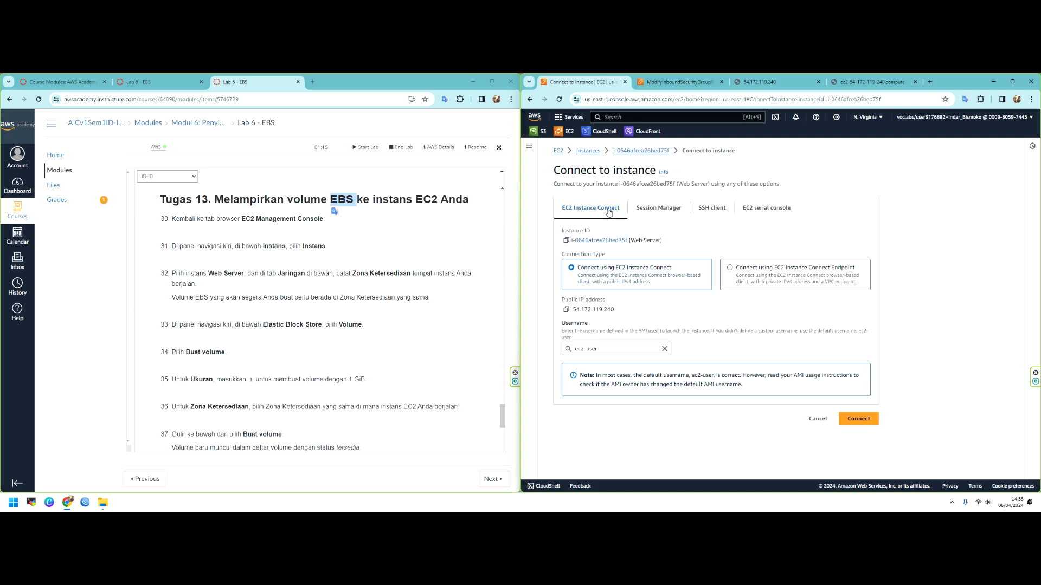
left_click(859, 419)
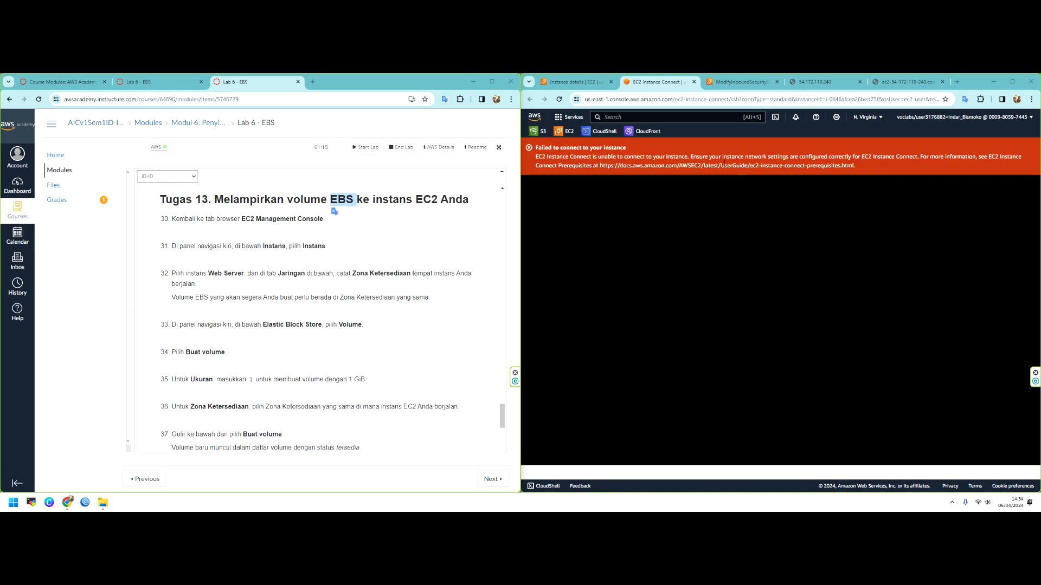
left_click(693, 83)
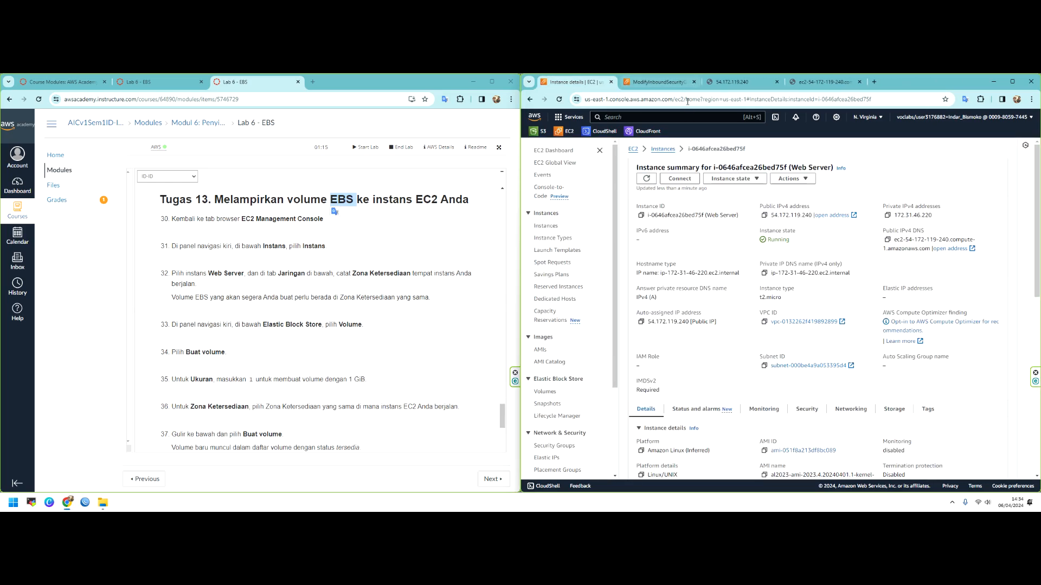
Give the new SSH rule a description adapted from the HTTP IPv4 rule's description and save the inbound rules
left_click(667, 82)
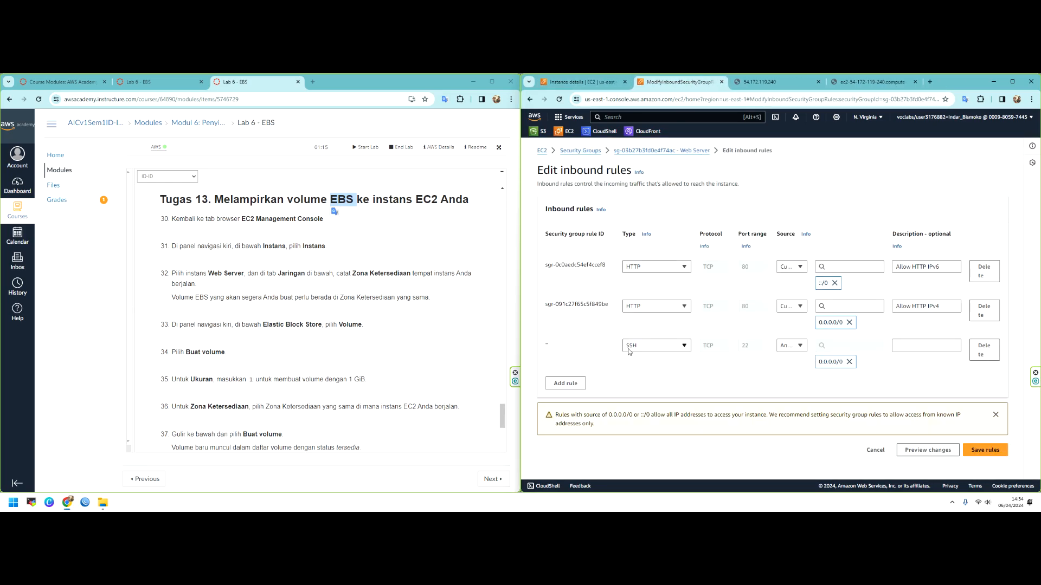
left_click_drag(946, 307, 869, 302)
key("ctrl+c")
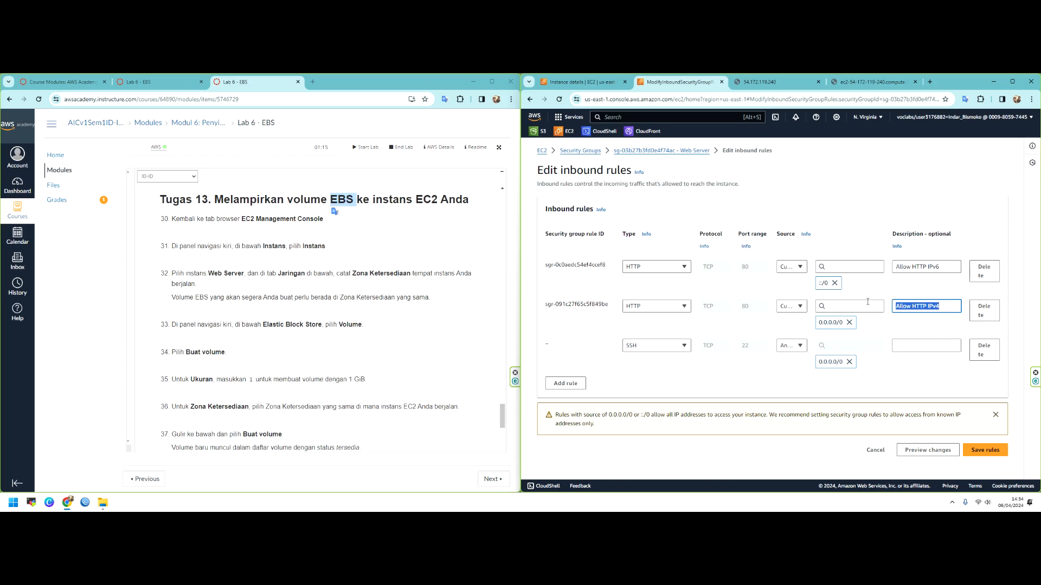
left_click(942, 346)
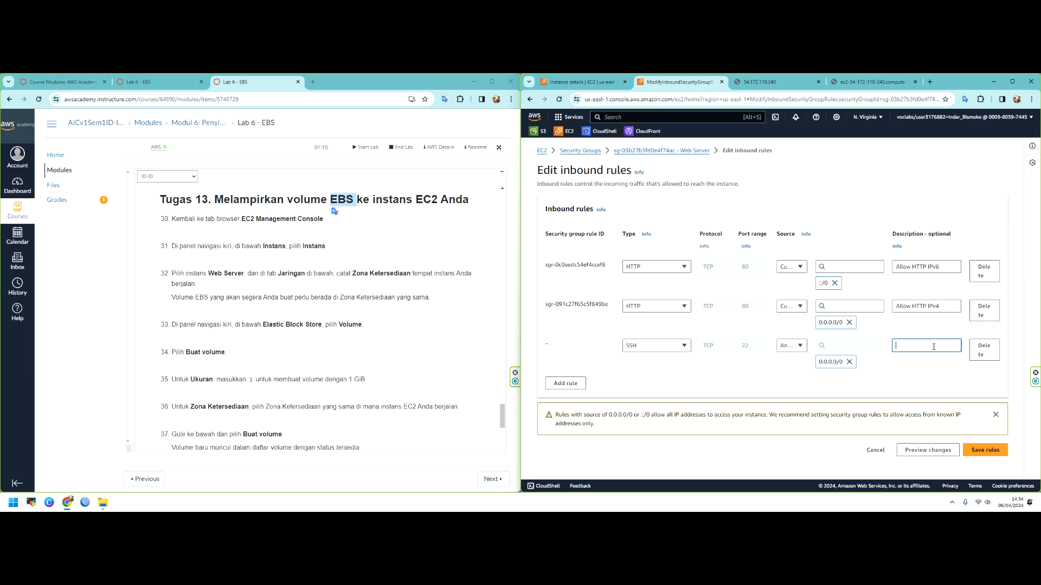
key("ctrl+v")
left_click_drag(943, 340, 923, 345)
type("S")
left_click(979, 450)
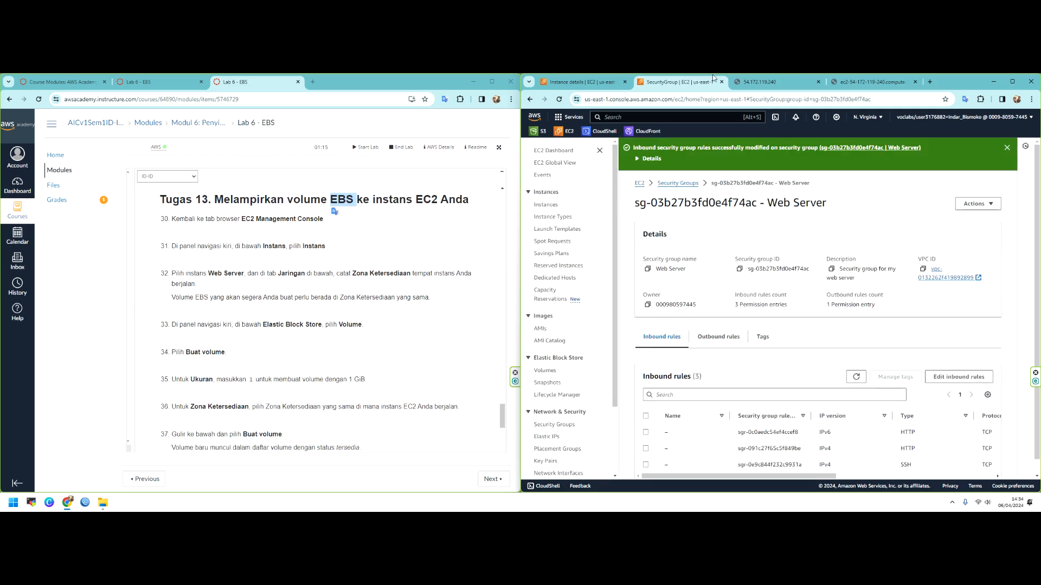
Connect to the Web Server instance with EC2 Instance Connect and list its block devices with lsblk
left_click(602, 81)
left_click(681, 180)
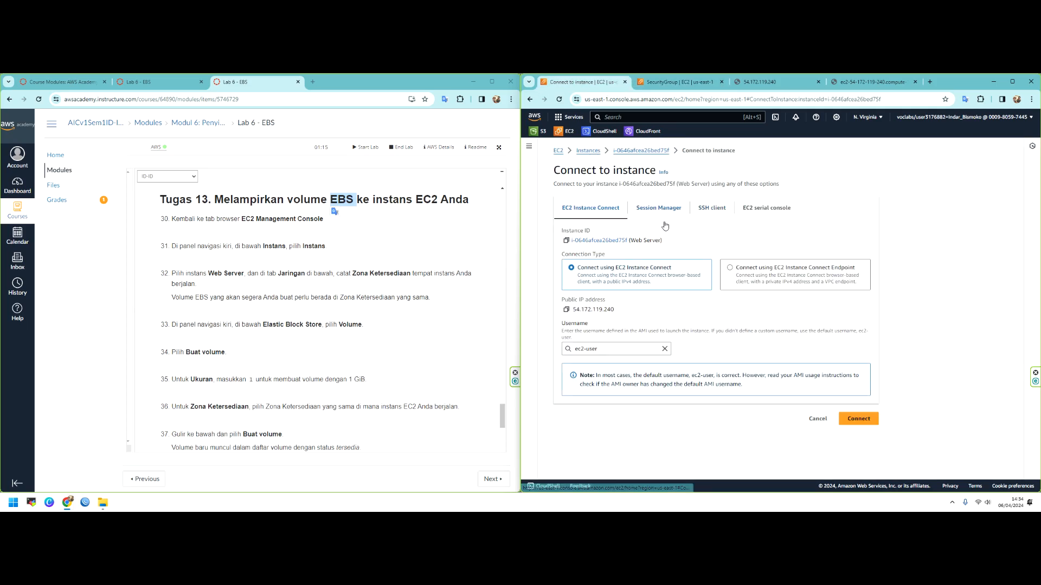
left_click(867, 420)
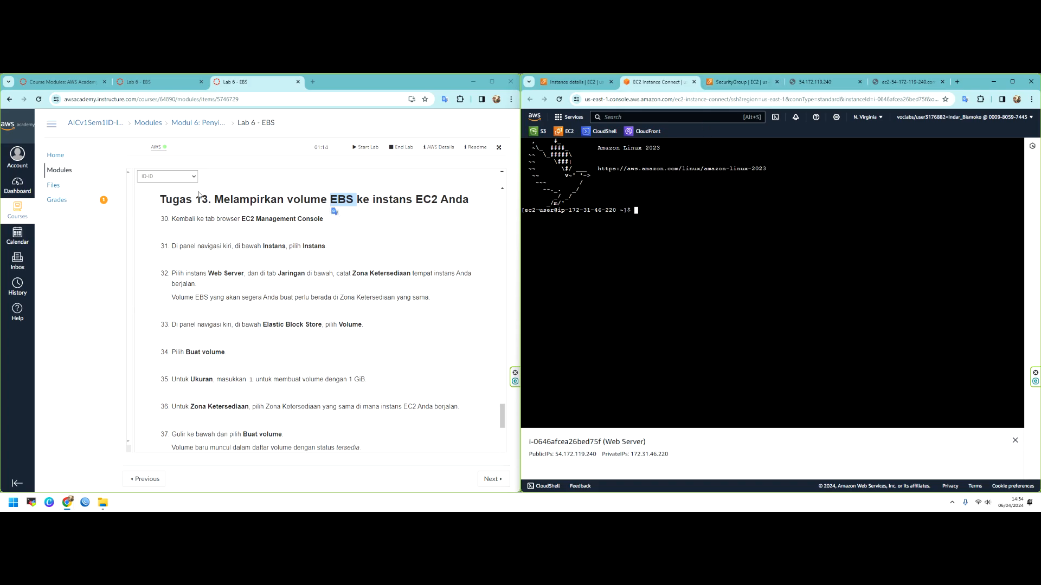
type("sblk")
key("Return")
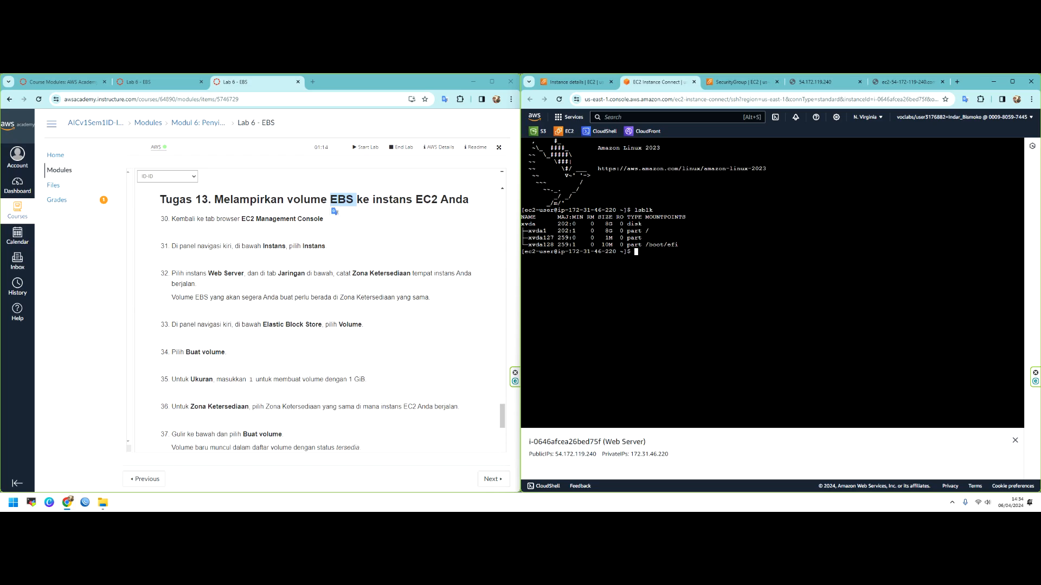
double_click(638, 210)
left_click(645, 210)
left_click_drag(536, 224, 525, 224)
Open the EBS volumes list and check the existing volume's attached resource and details
left_click(580, 79)
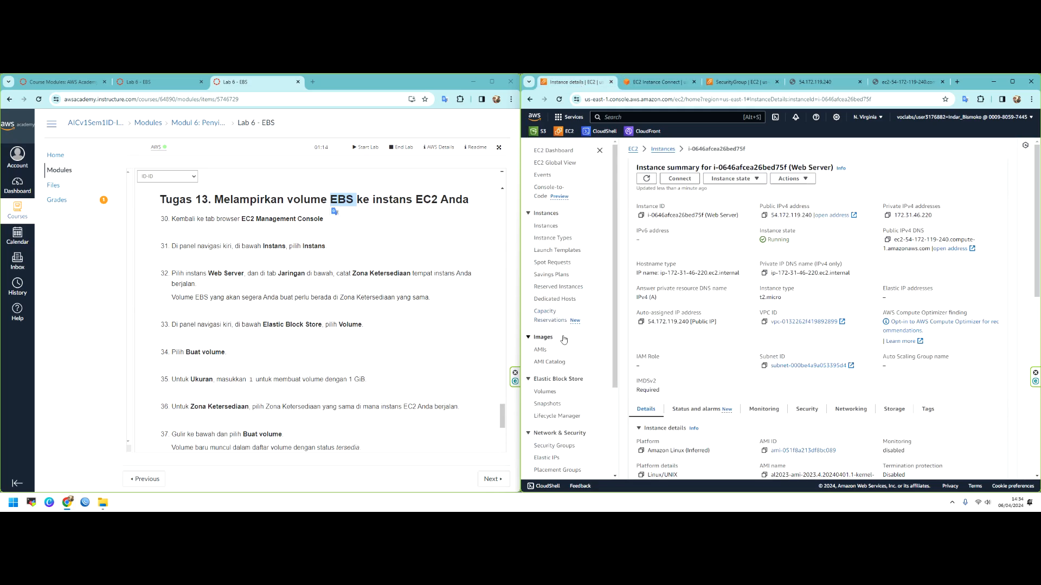
left_click(562, 393)
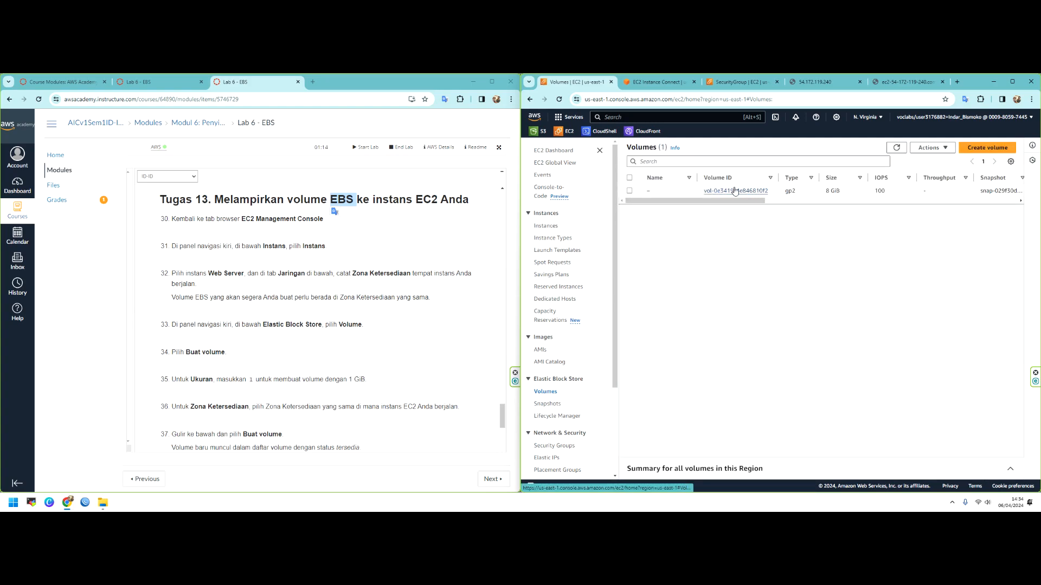
left_click_drag(734, 201, 951, 173)
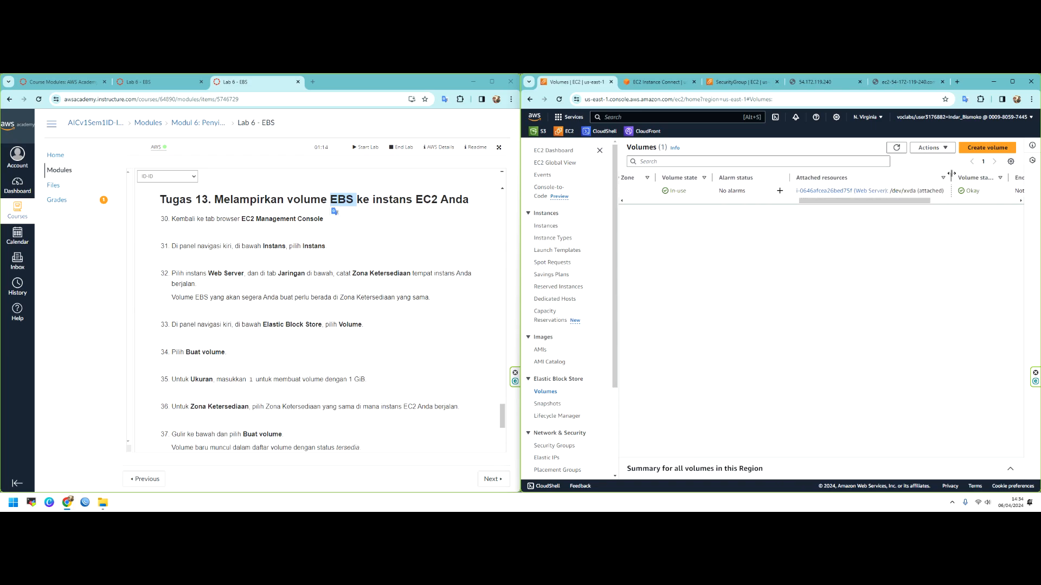
left_click(901, 190)
left_click_drag(864, 200, 690, 211)
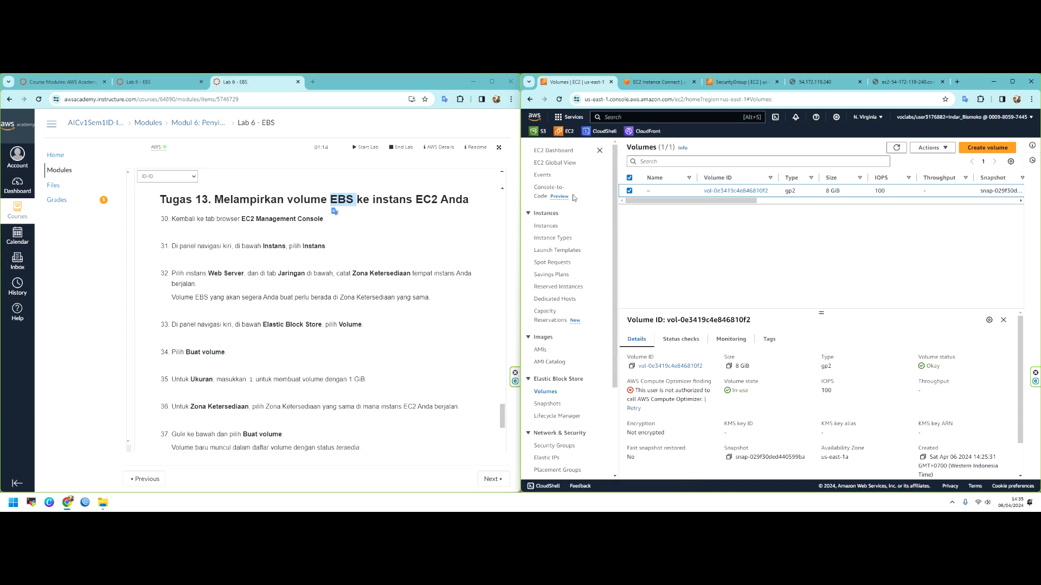
Open the running Web Server instance's networking details and copy its availability zone
left_click(325, 229)
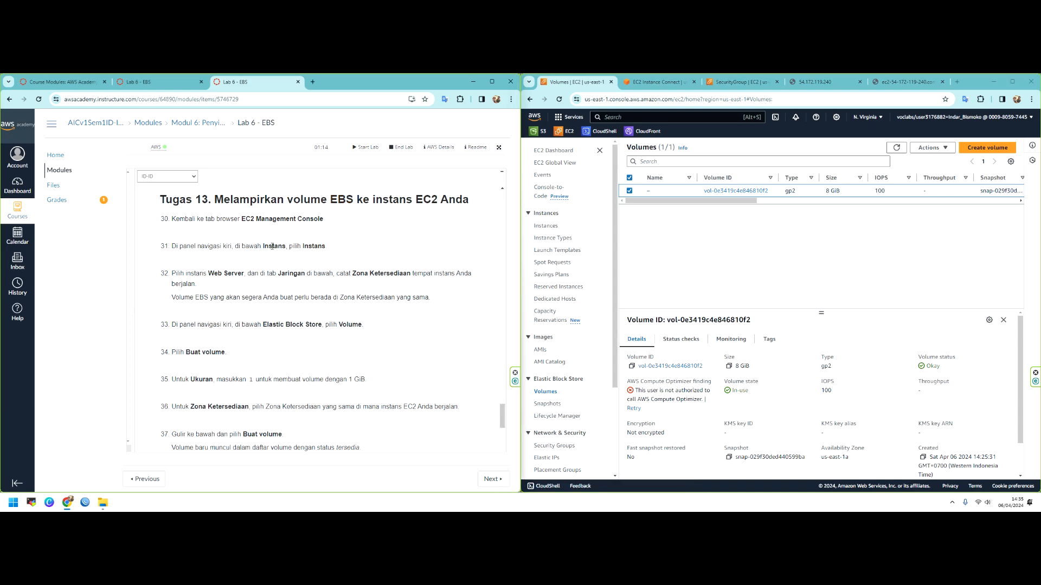
left_click(552, 229)
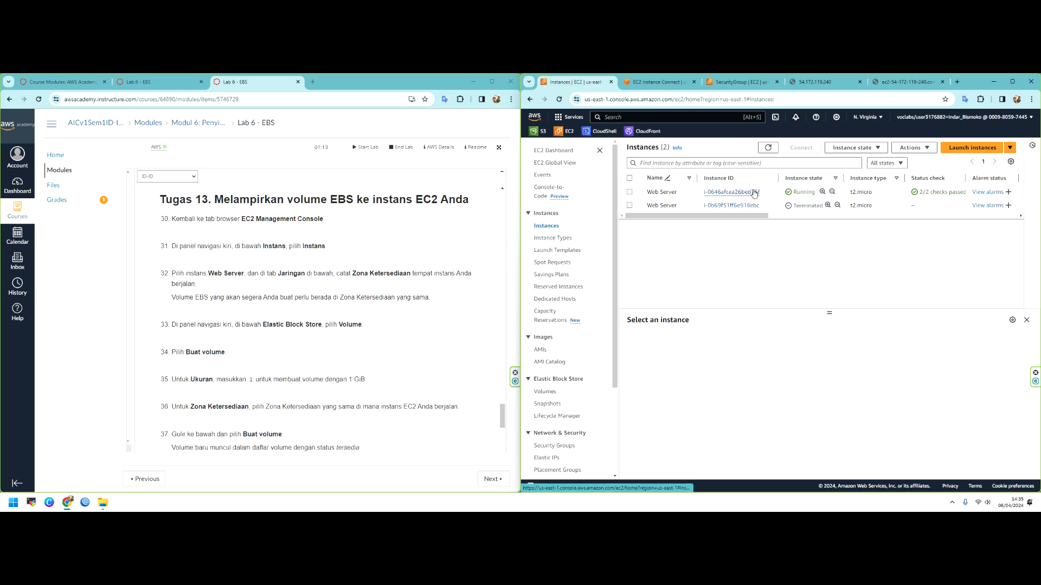
left_click(731, 191)
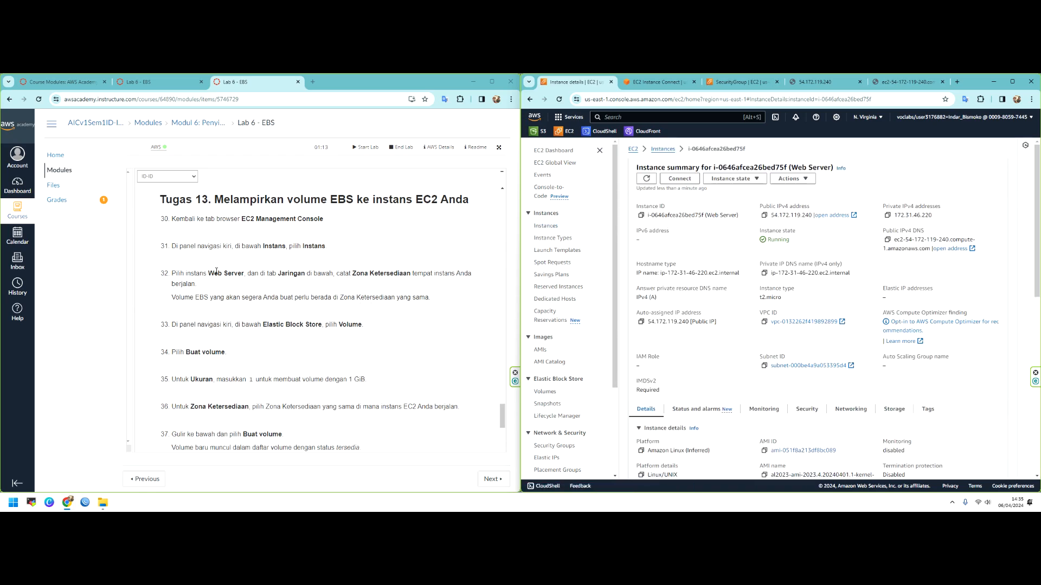
left_click_drag(209, 273, 286, 273)
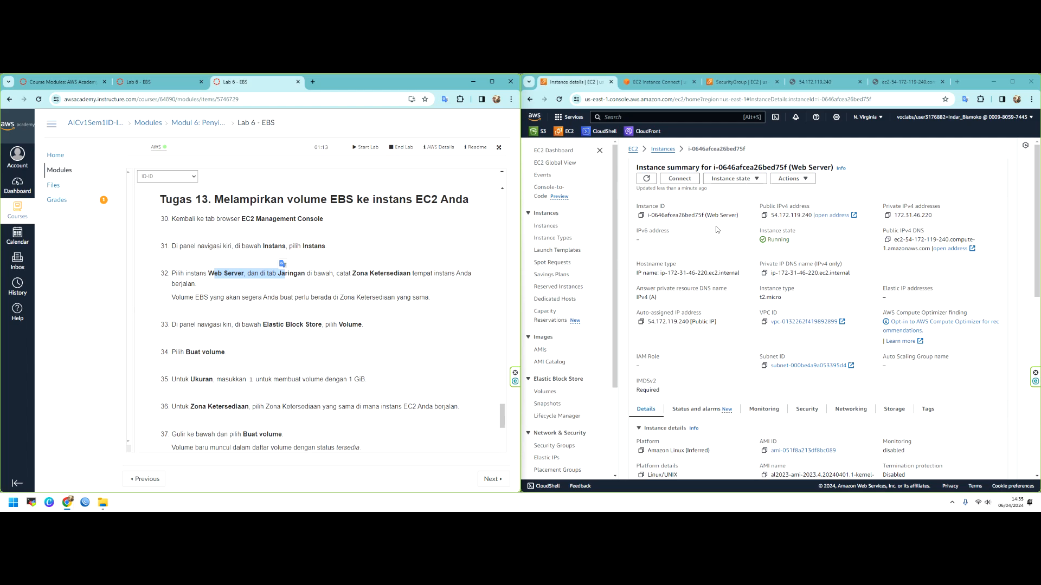
left_click(849, 411)
scroll(806, 352, "down", 1)
scroll(805, 352, "down", 3)
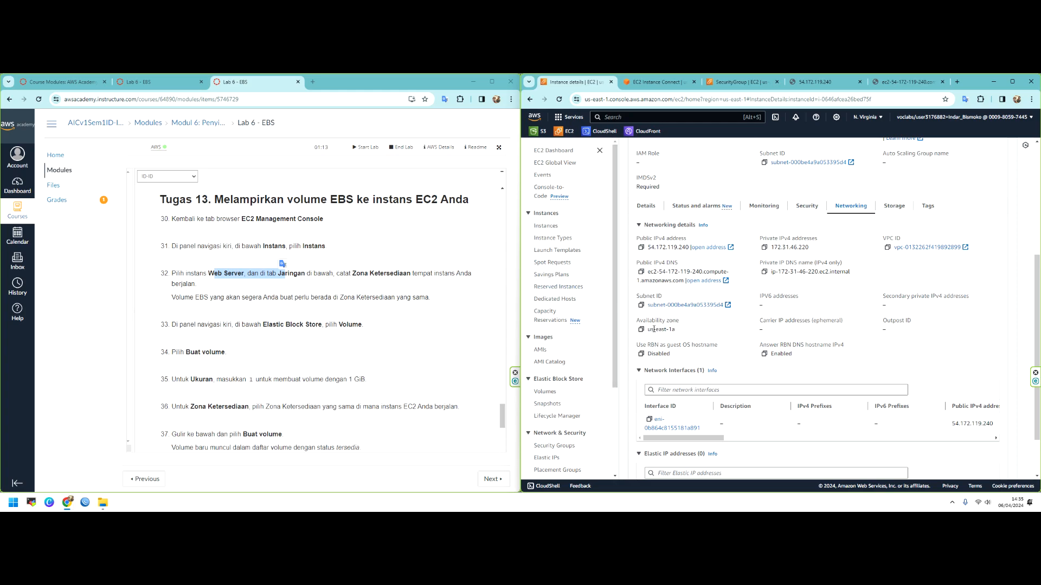
left_click_drag(648, 330, 678, 333)
left_click(641, 329)
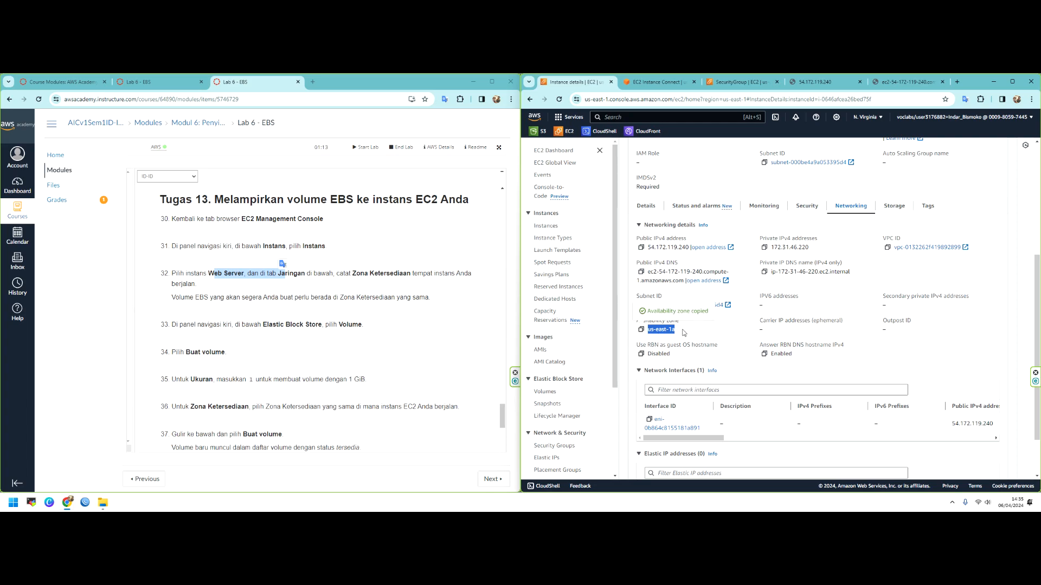
left_click_drag(677, 332, 648, 333)
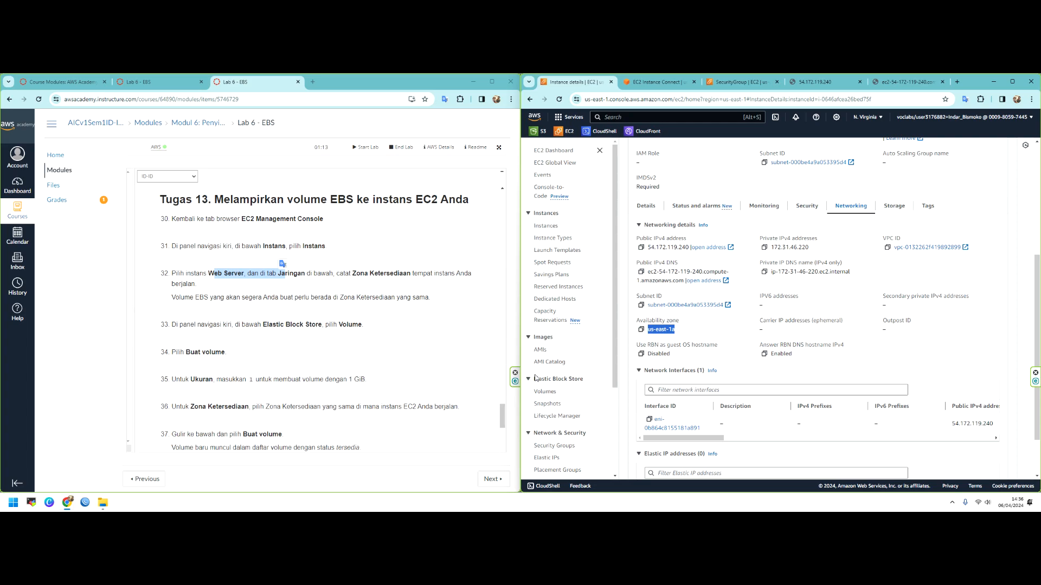
Start creating a new EBS volume and set its size to 1 GiB
left_click(555, 393)
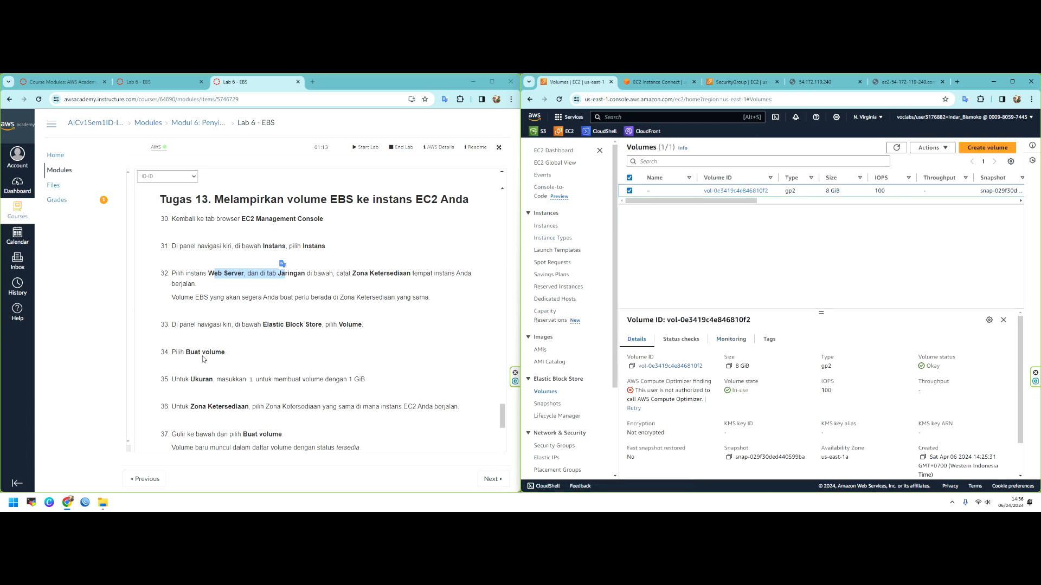
left_click(998, 148)
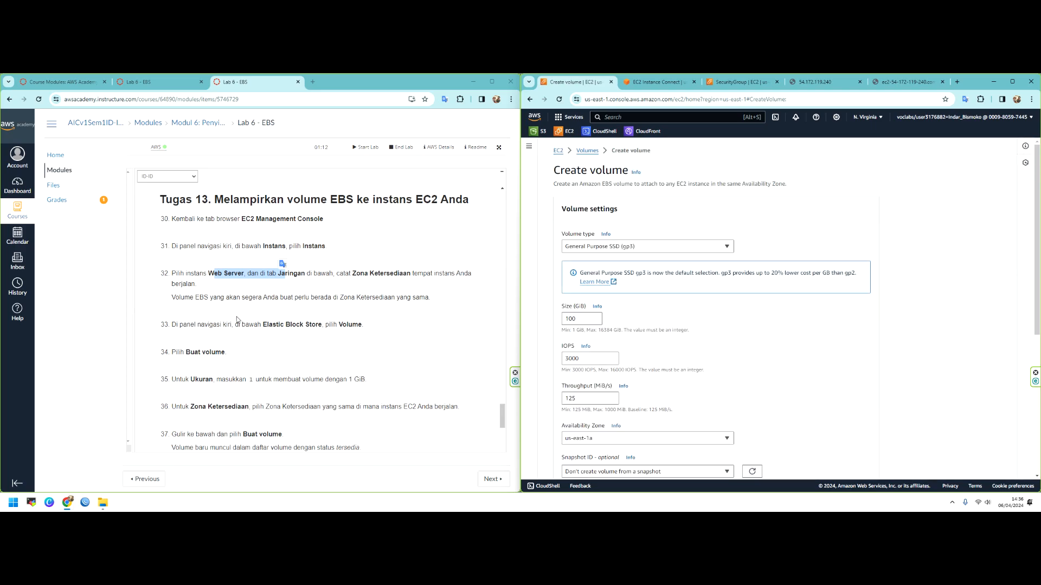
left_click_drag(191, 381, 248, 380)
scroll(305, 378, "down", 1)
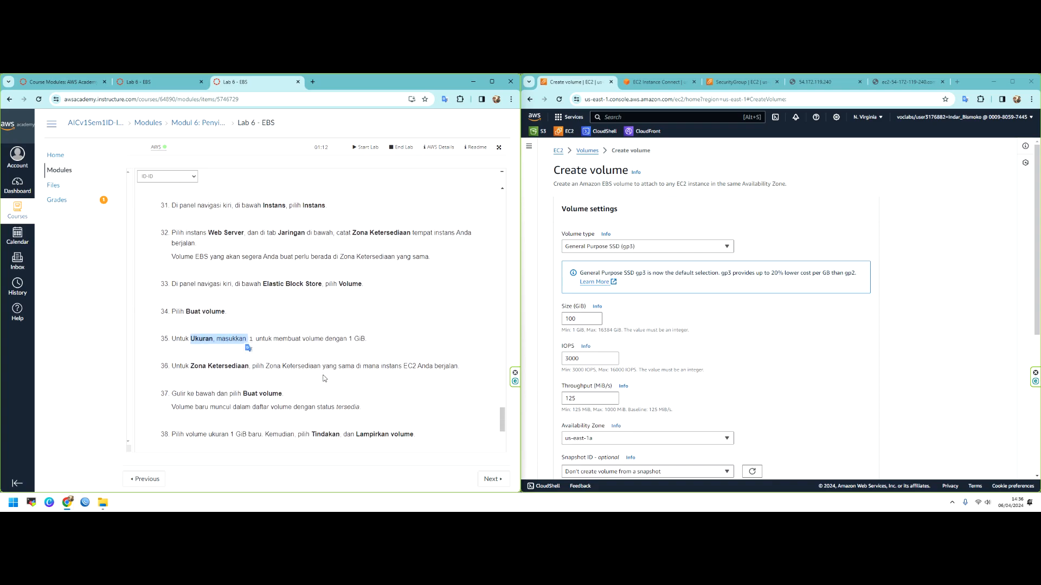
double_click(616, 318)
type("1")
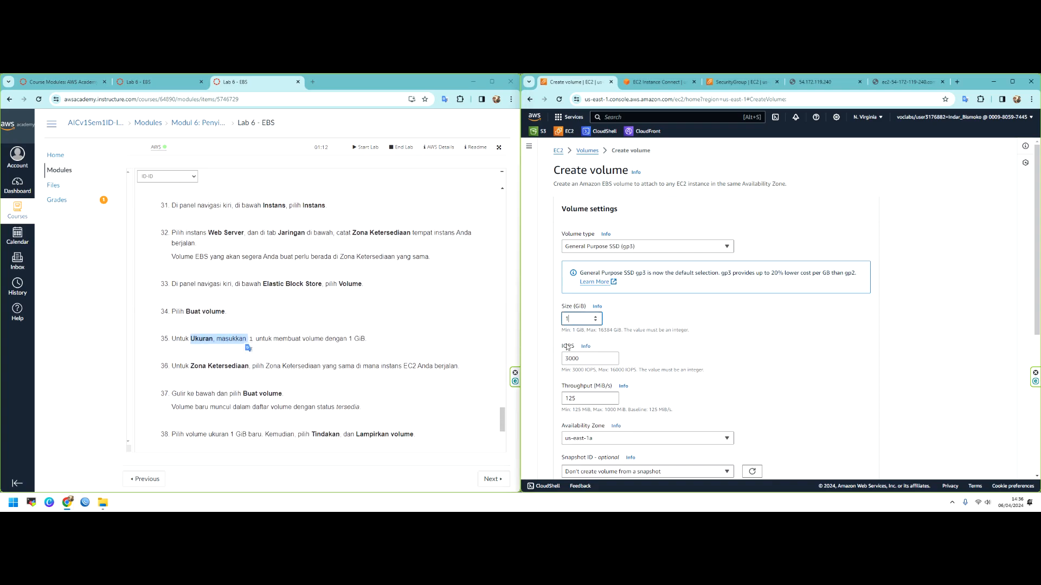
left_click(824, 333)
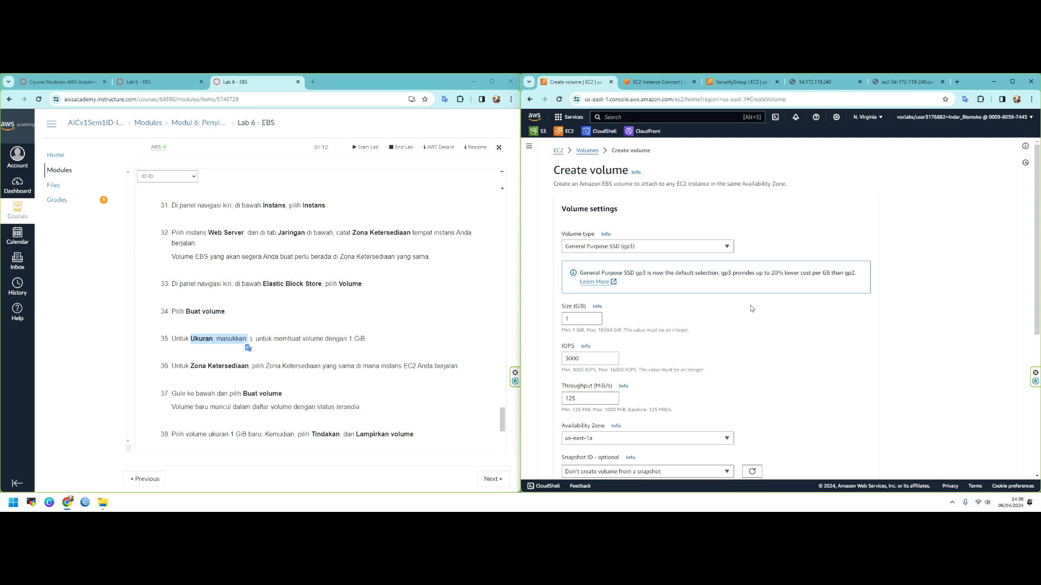
Set the new volume's type to General Purpose SSD (gp2) and check the available regions and availability zones, keeping us-east-1a
left_click(624, 247)
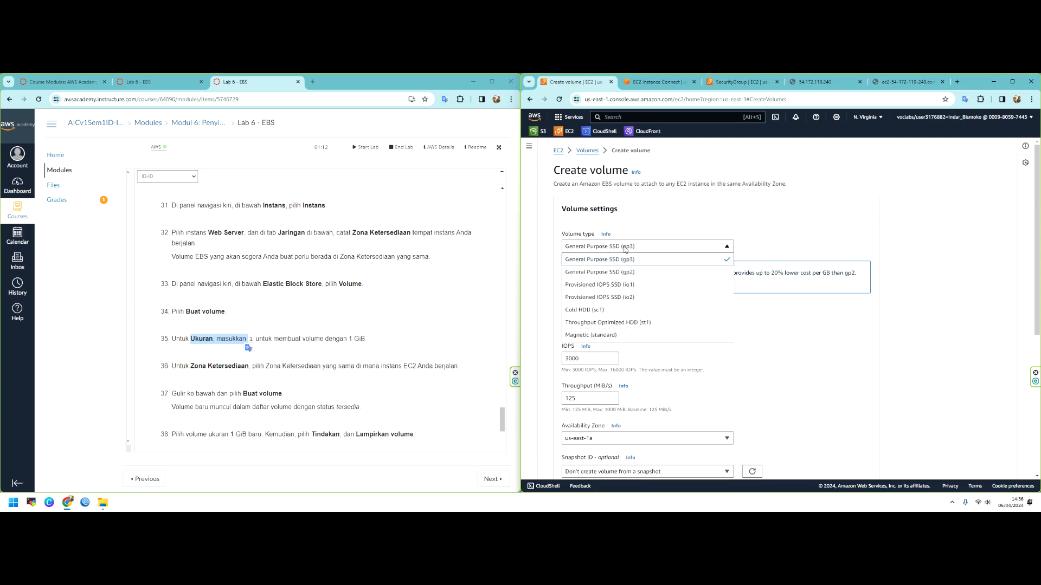
left_click(629, 273)
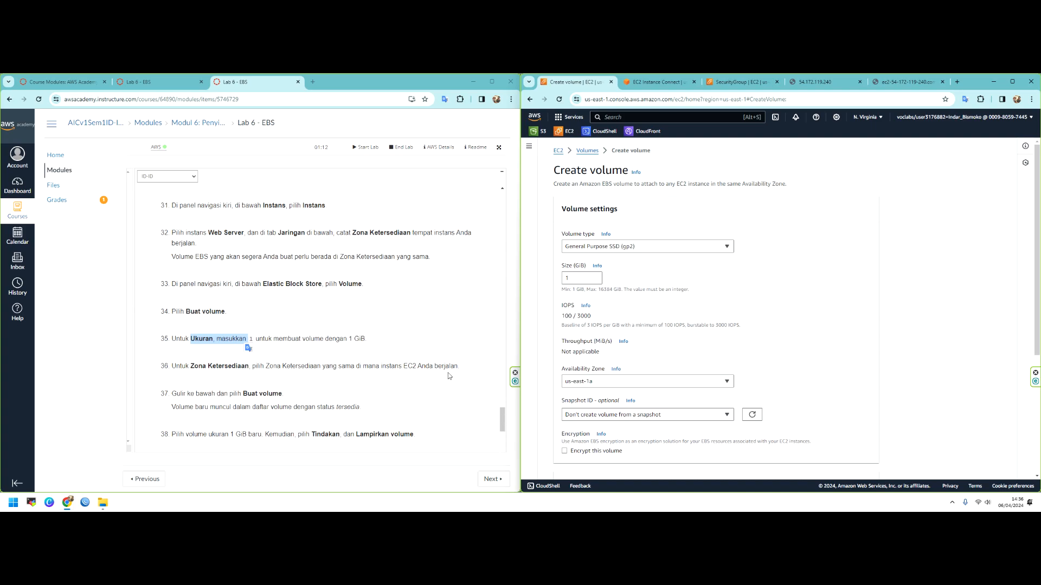
scroll(769, 319, "down", 2)
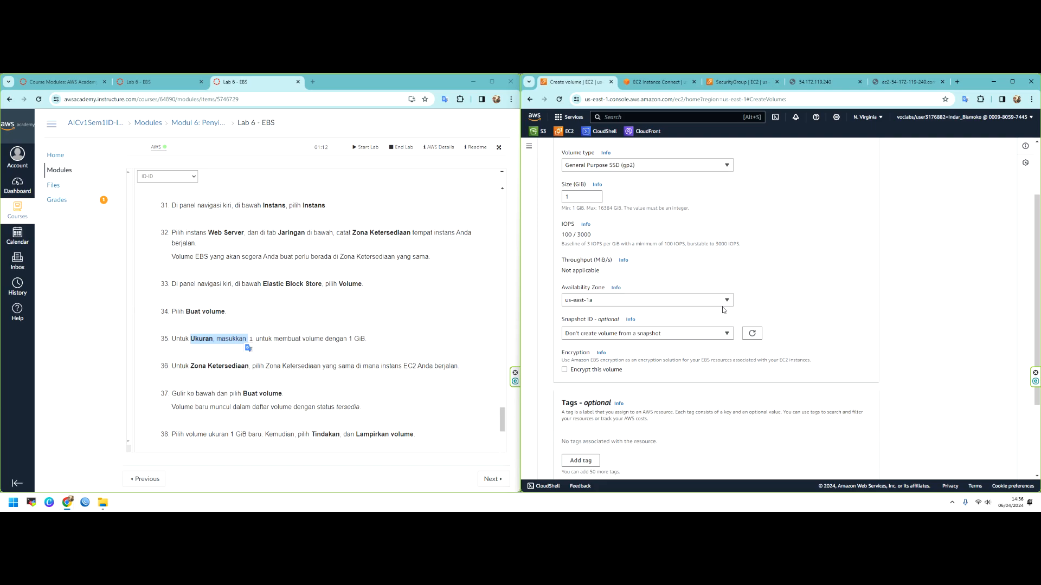
left_click(871, 119)
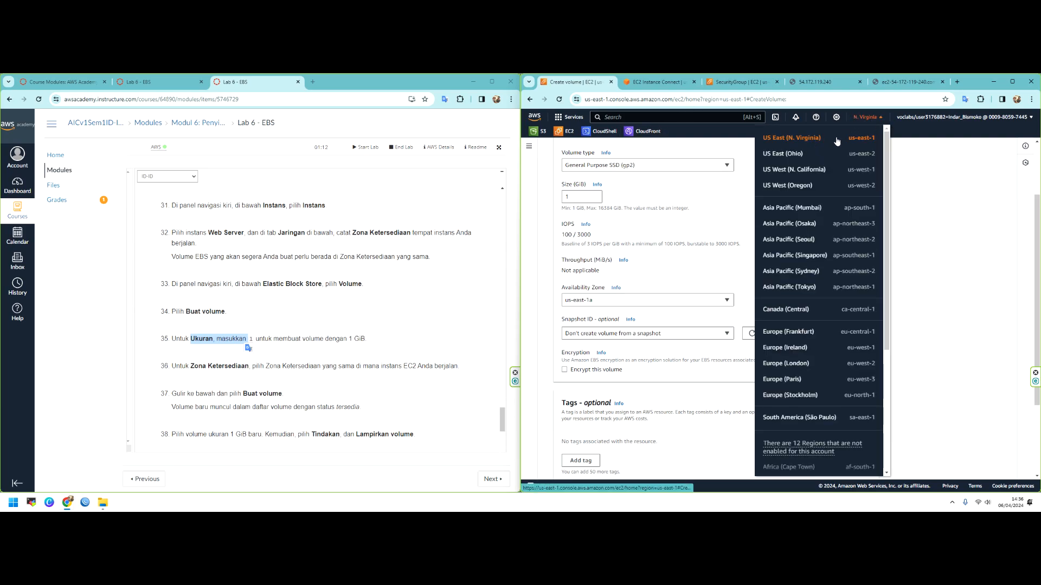
left_click(849, 144)
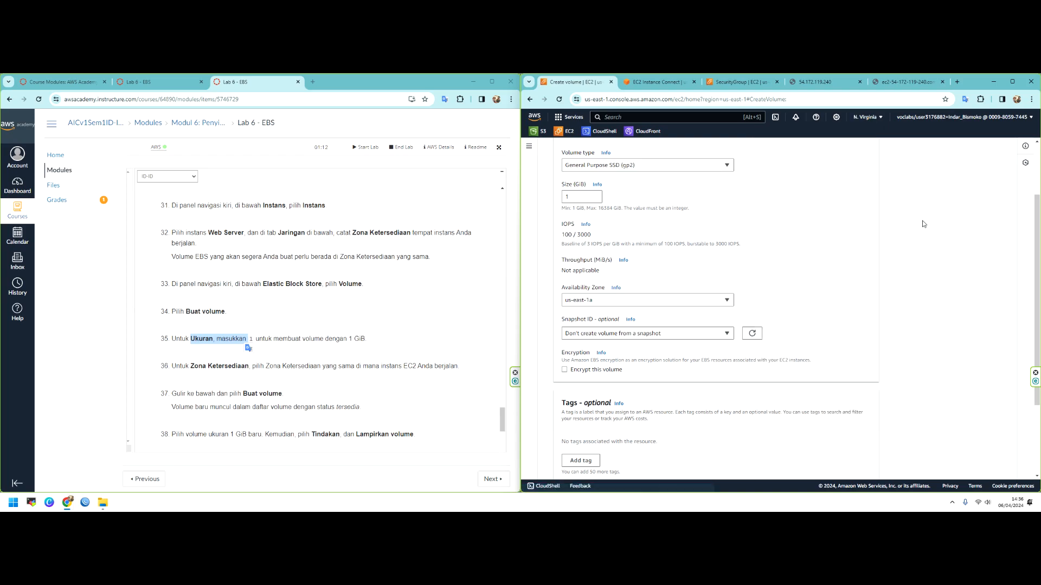
left_click(728, 299)
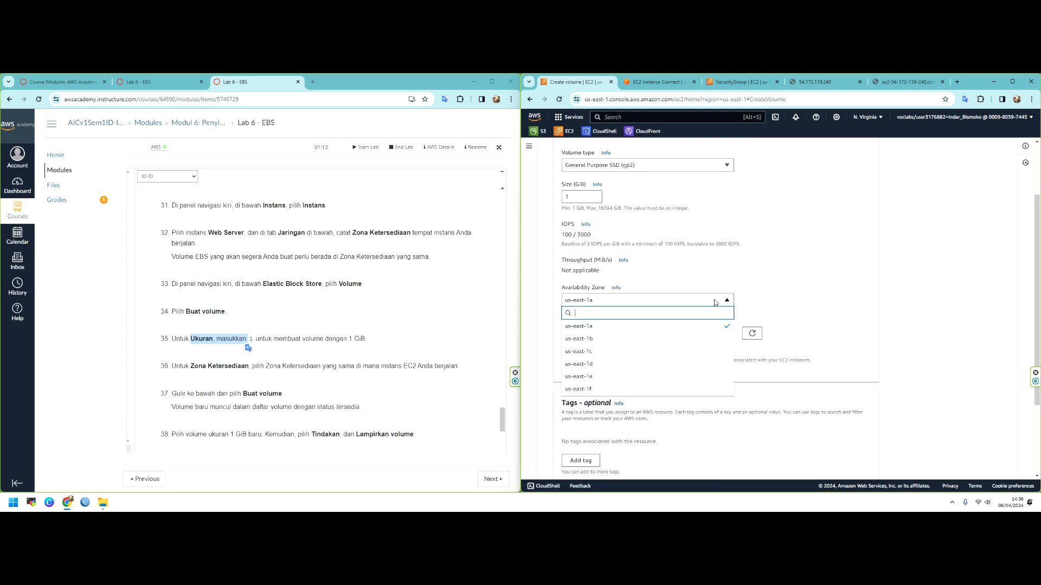
scroll(815, 291, "down", 1)
left_click(828, 235)
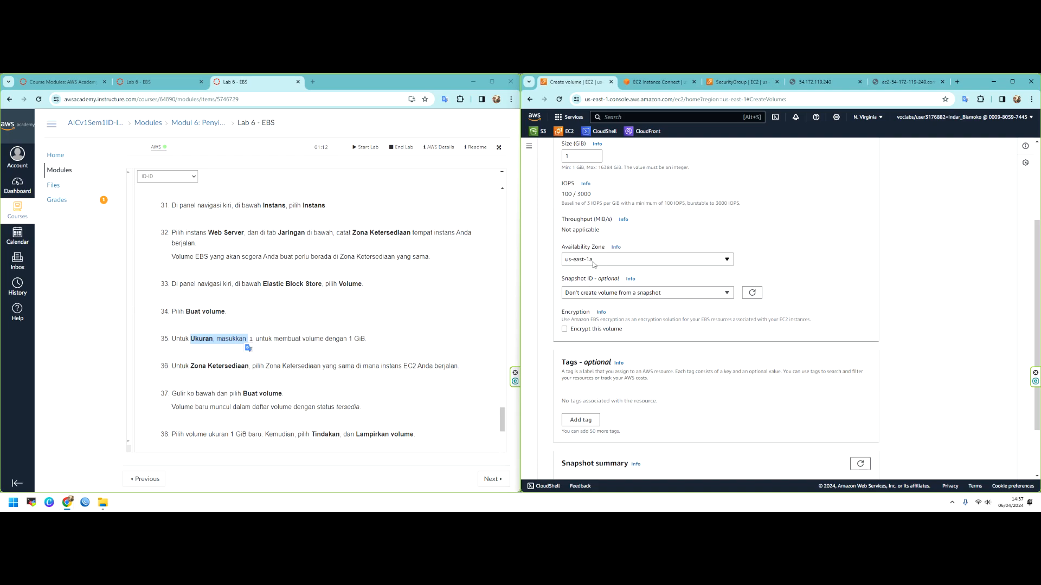
scroll(697, 255, "up", 2)
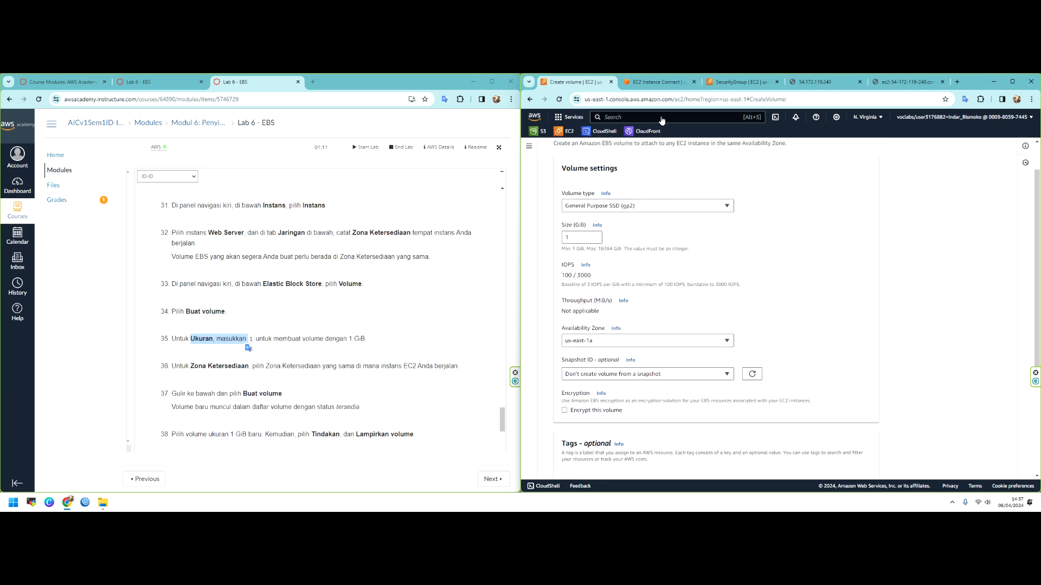
Check the Web Server instance's availability zone in its networking details, and return to the volume creation form
left_click(659, 79)
left_click(726, 83)
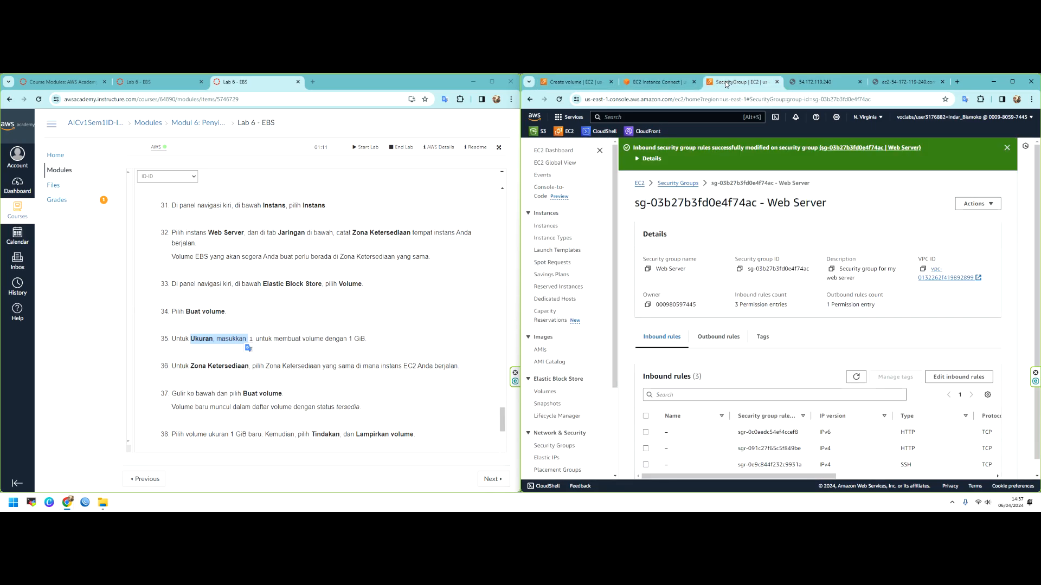
left_click(544, 392)
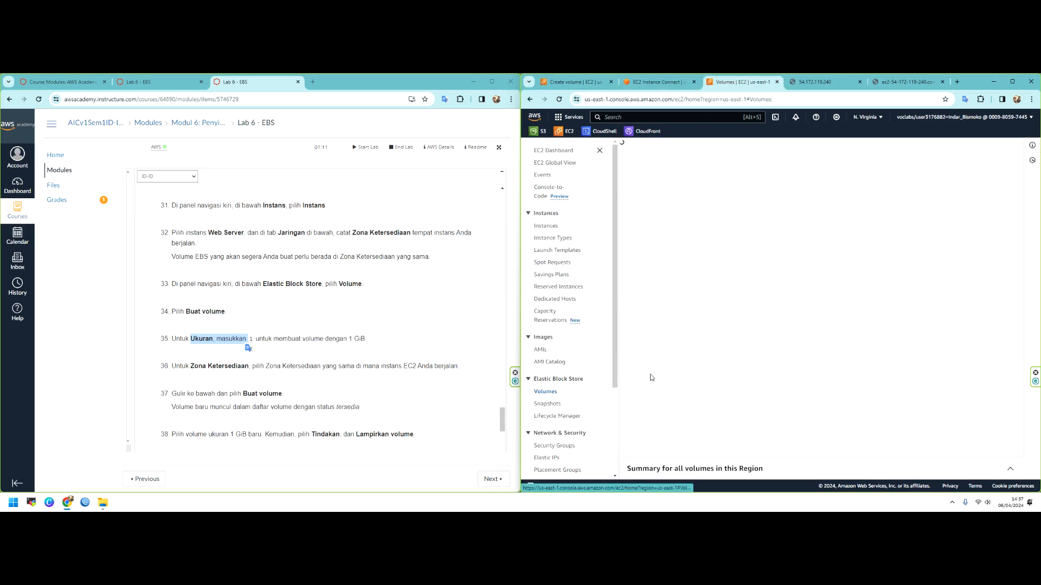
mouse_move(692, 202)
left_mouse_down()
mouse_move(931, 197)
mouse_move(683, 201)
left_mouse_up()
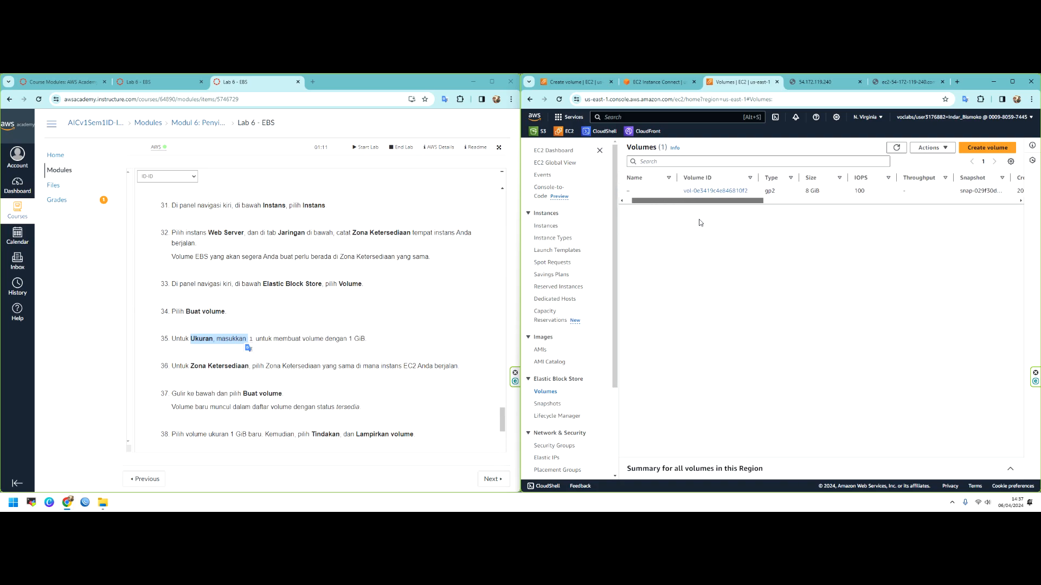
left_click(547, 226)
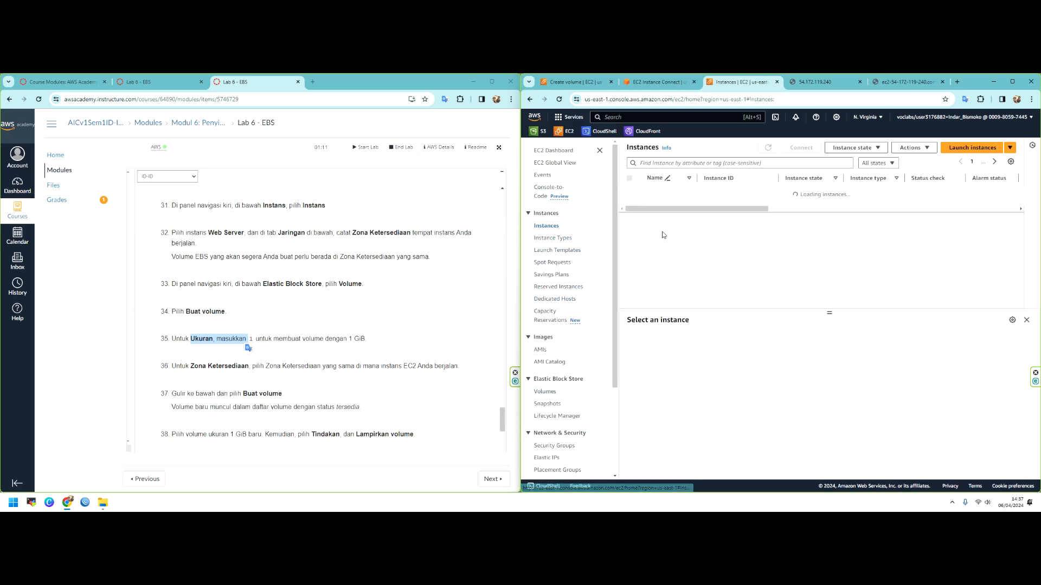
left_click(731, 193)
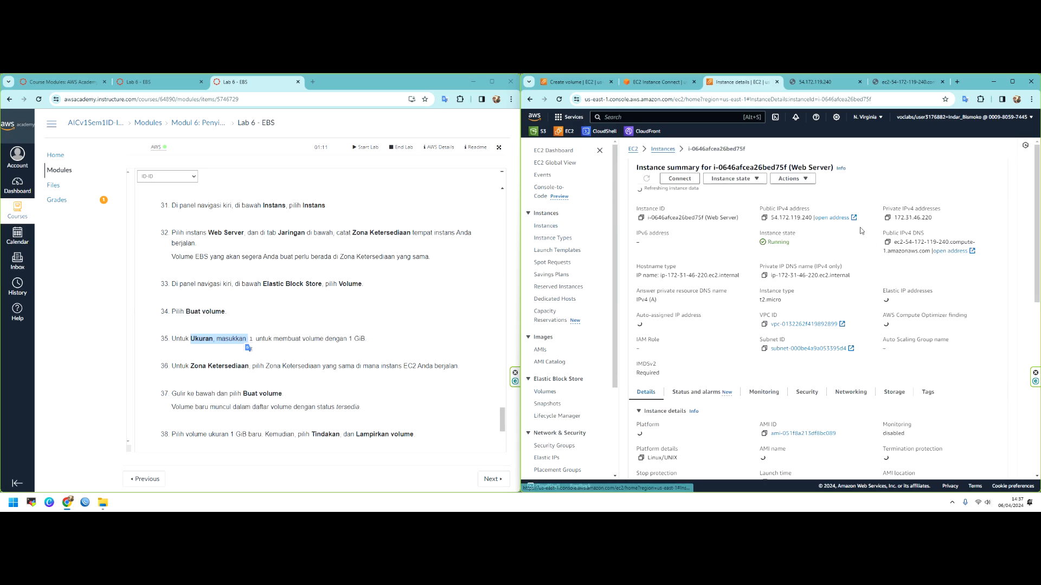
scroll(831, 388, "down", 2)
left_click(850, 310)
scroll(762, 362, "down", 2)
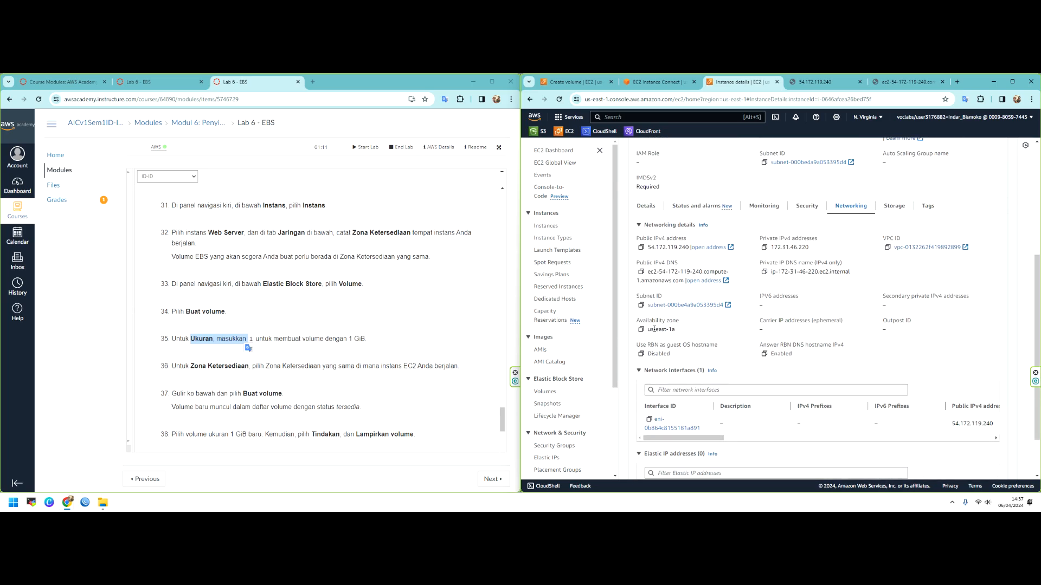
left_click_drag(648, 330, 676, 330)
left_click(655, 82)
left_click(583, 80)
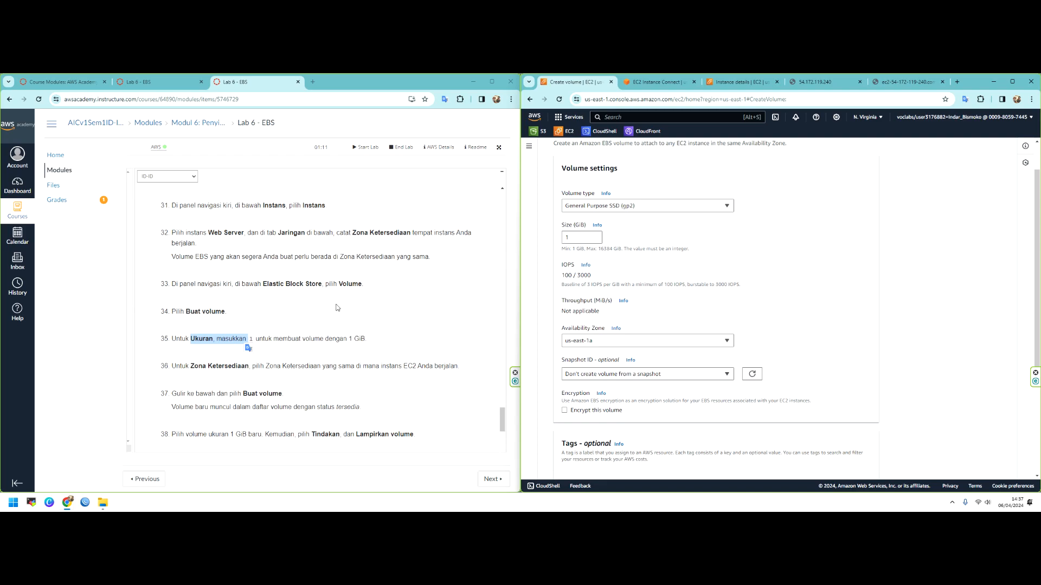
Review the remaining lab instructions on creating and attaching the volume, comparing the Indonesian and English versions with the volume settings
scroll(321, 318, "down", 1)
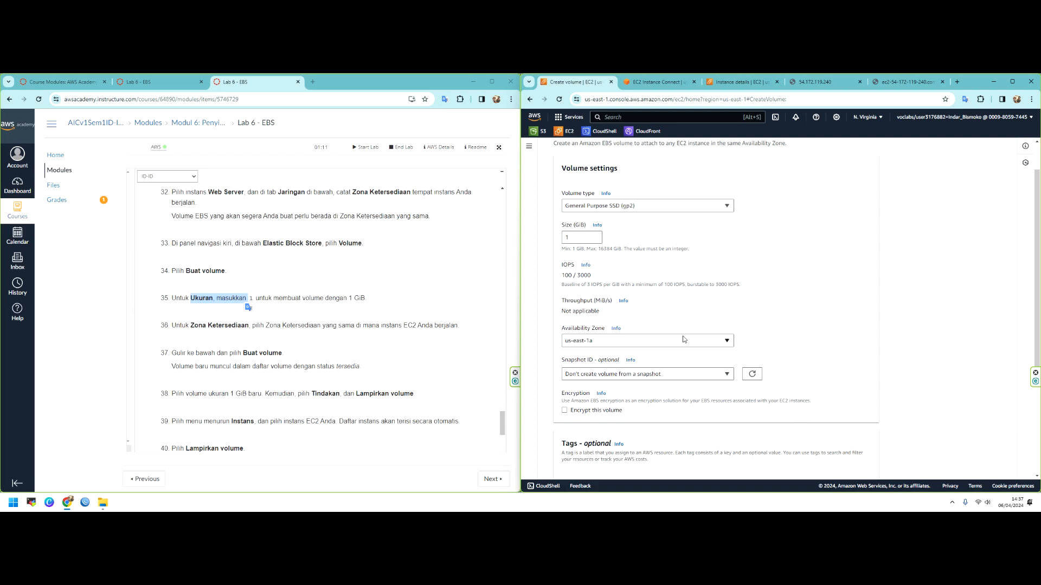
scroll(271, 363, "down", 1)
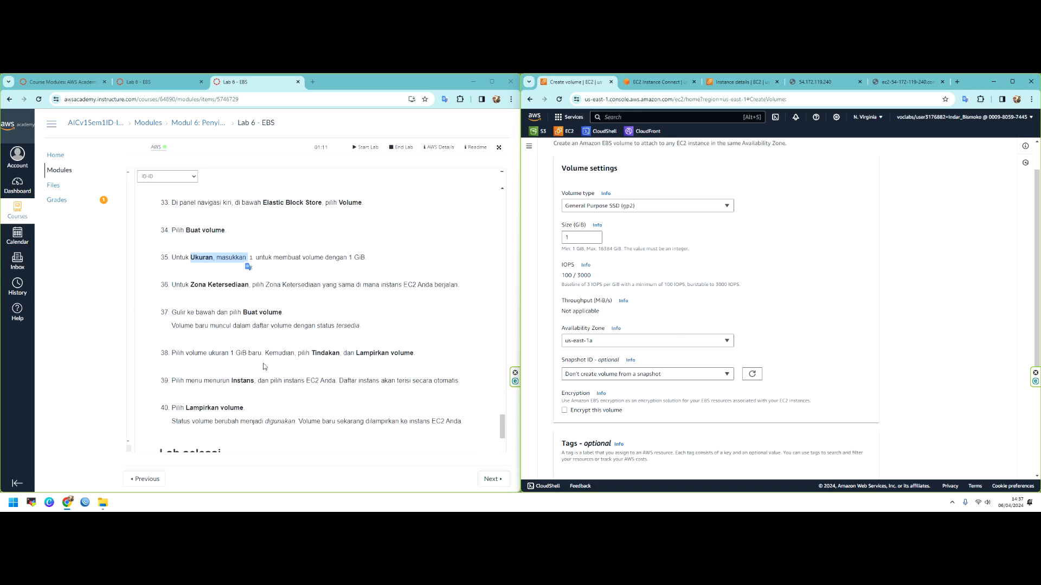
scroll(264, 366, "down", 1)
scroll(853, 337, "down", 3)
scroll(853, 337, "down", 1)
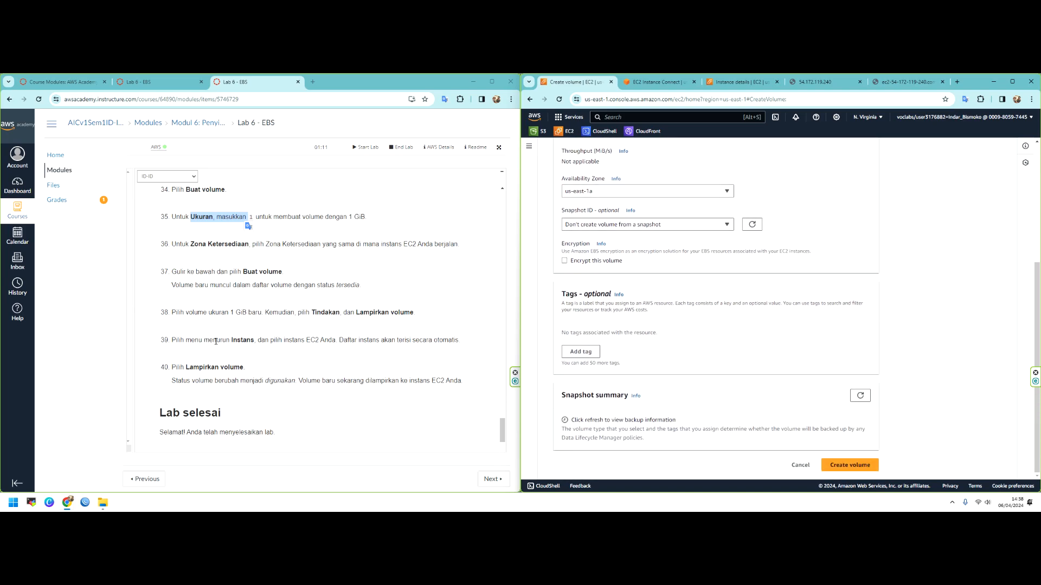
scroll(654, 296, "up", 2)
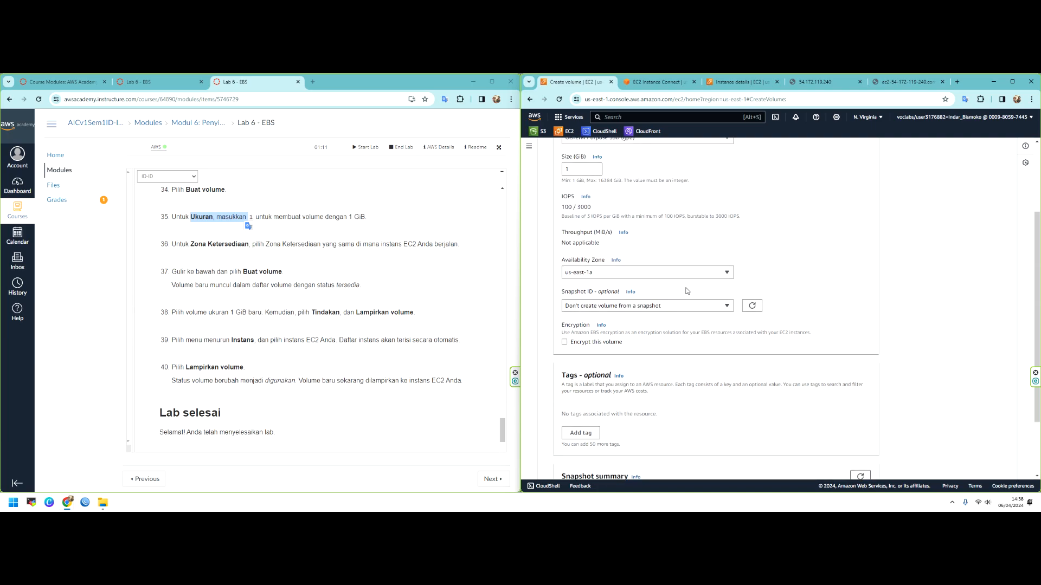
scroll(687, 291, "up", 3)
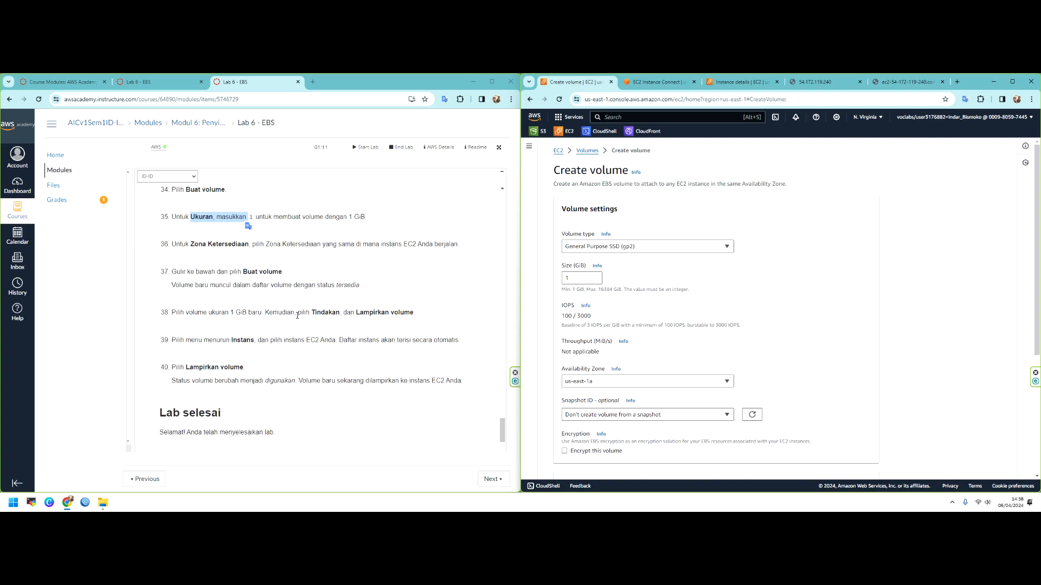
scroll(910, 323, "down", 1)
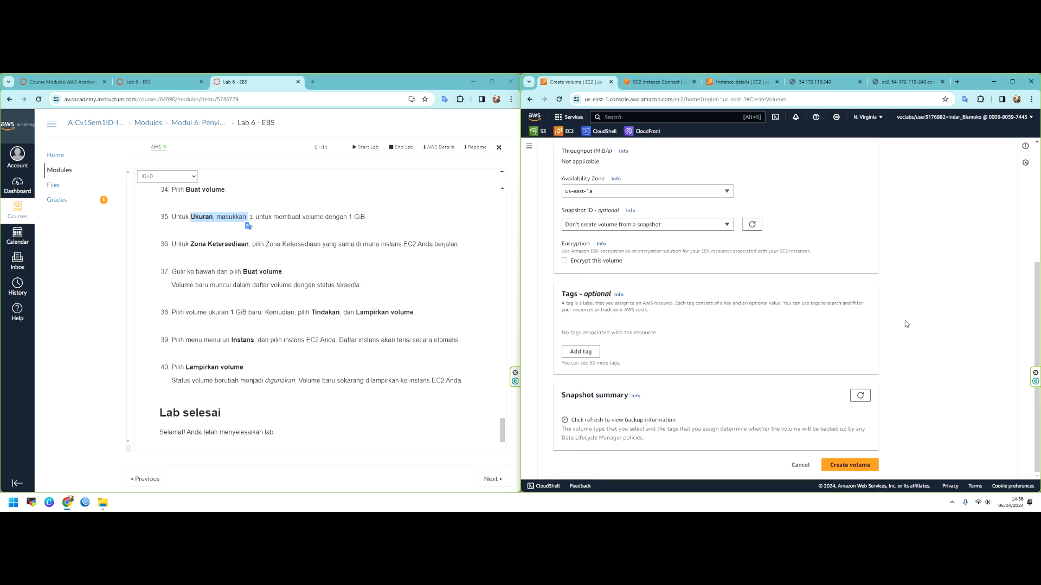
left_click(140, 82)
scroll(323, 282, "down", 7)
scroll(323, 282, "down", 10)
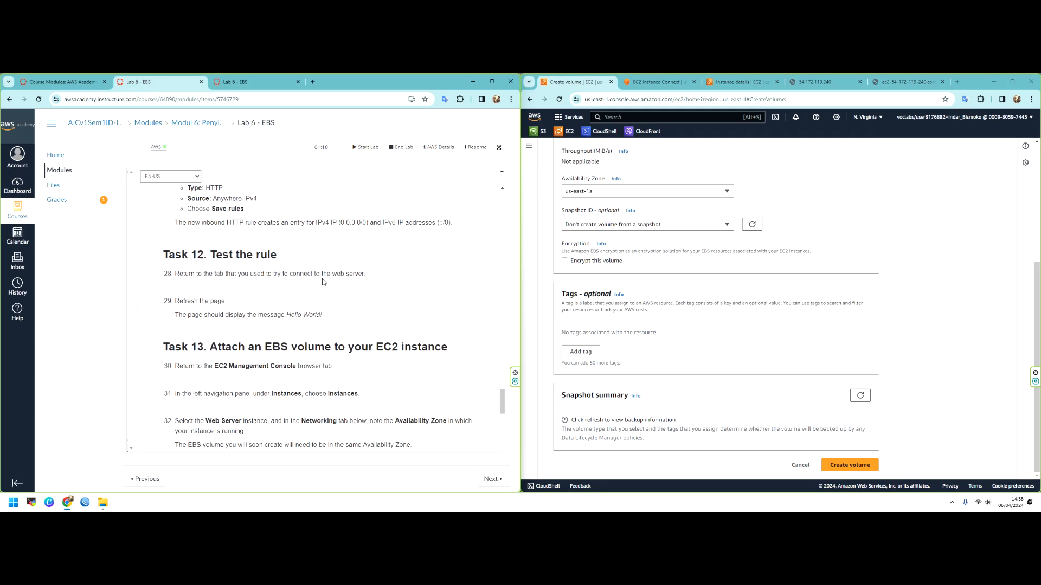
scroll(323, 282, "down", 5)
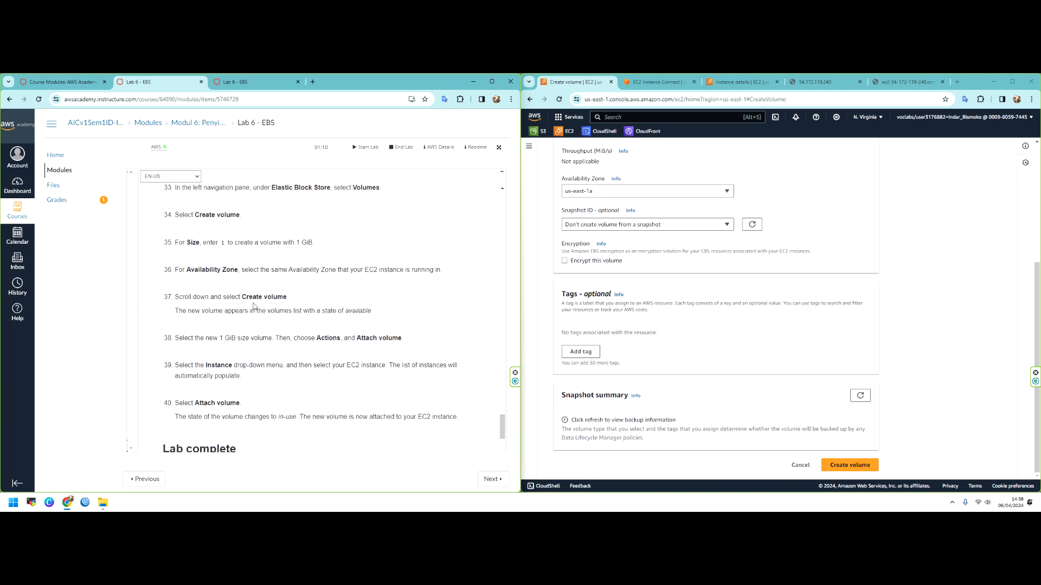
left_click_drag(242, 297, 258, 272)
left_click(234, 88)
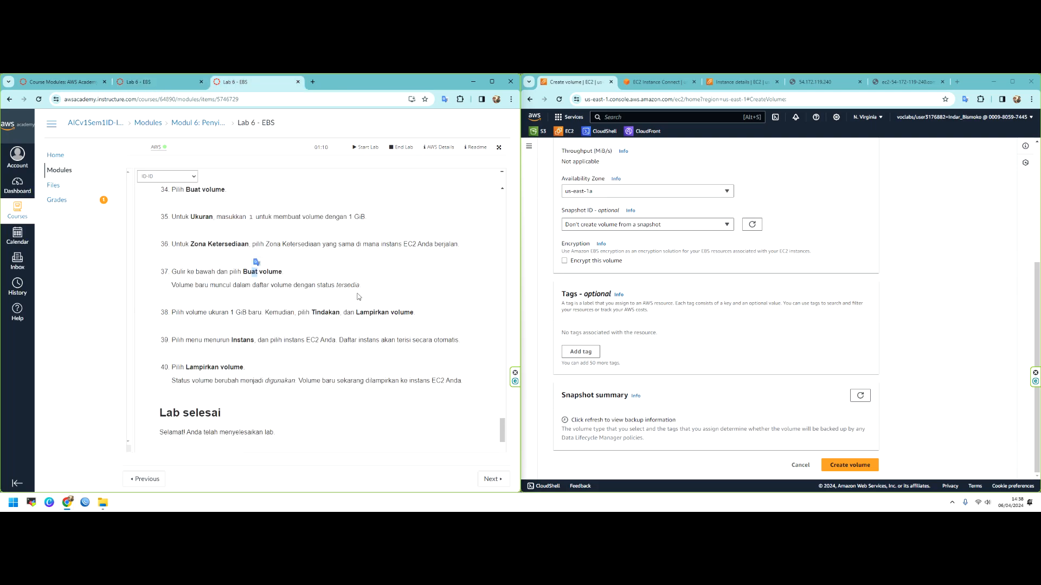
Recheck the volume settings and create the 1 GiB gp2 volume in us-east-1a
scroll(653, 253, "up", 3)
scroll(653, 254, "up", 2)
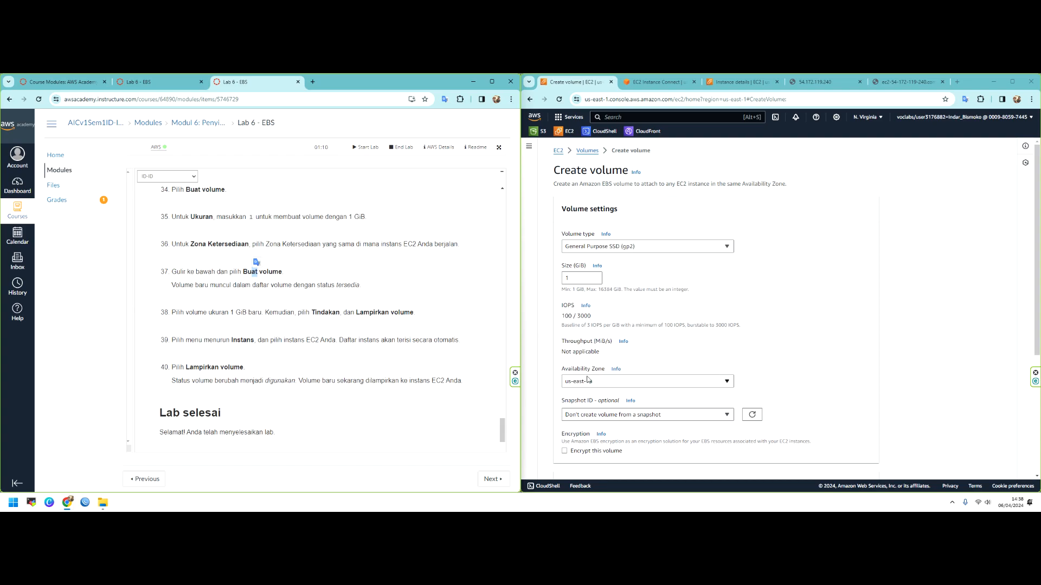
scroll(913, 351, "down", 4)
left_click(866, 468)
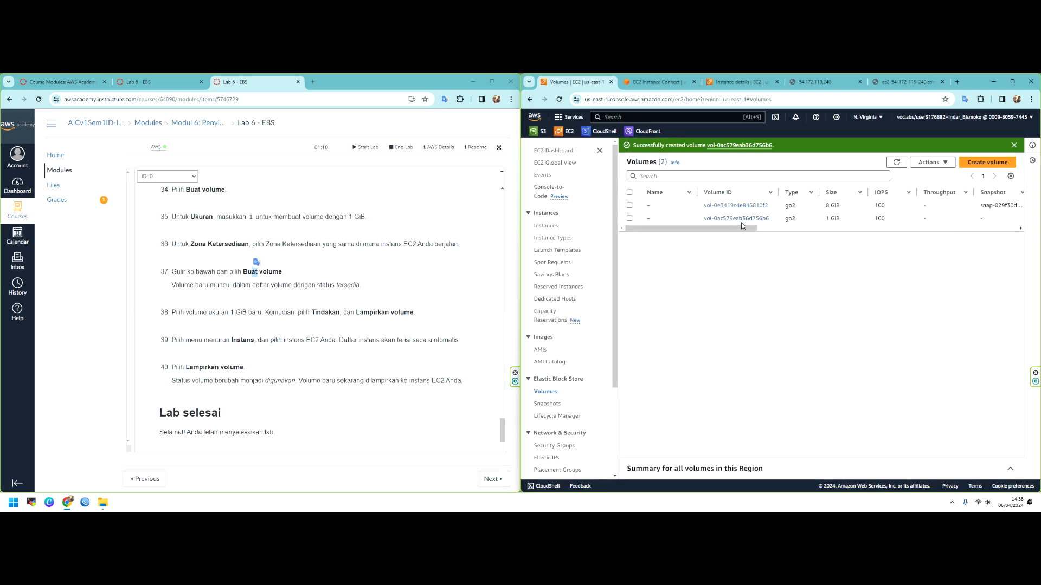
Open the new 1 GiB volume, start attaching it, and choose the running Web Server instance as the target
left_click_drag(742, 228, 717, 230)
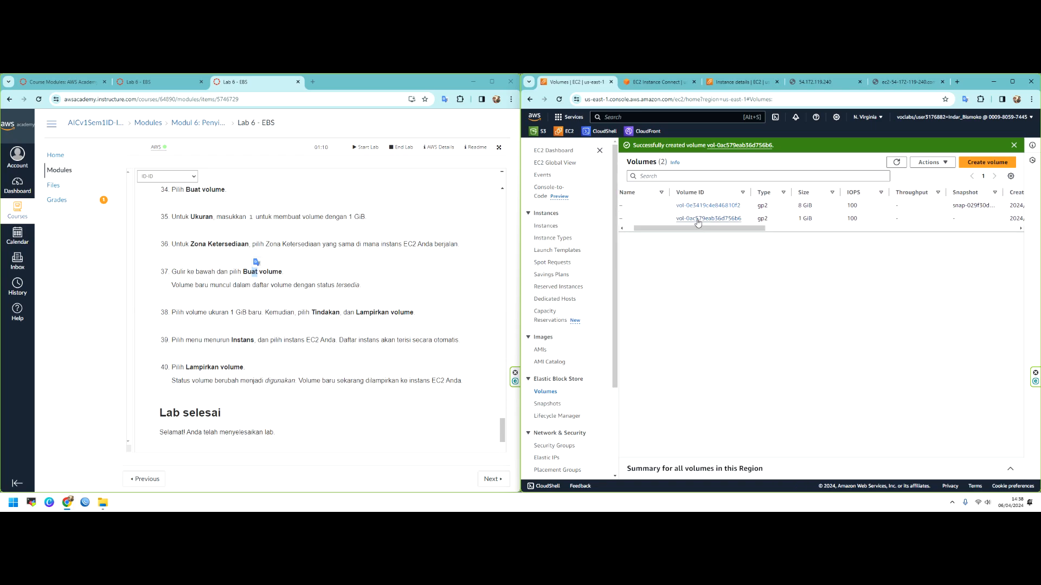
left_click(709, 219)
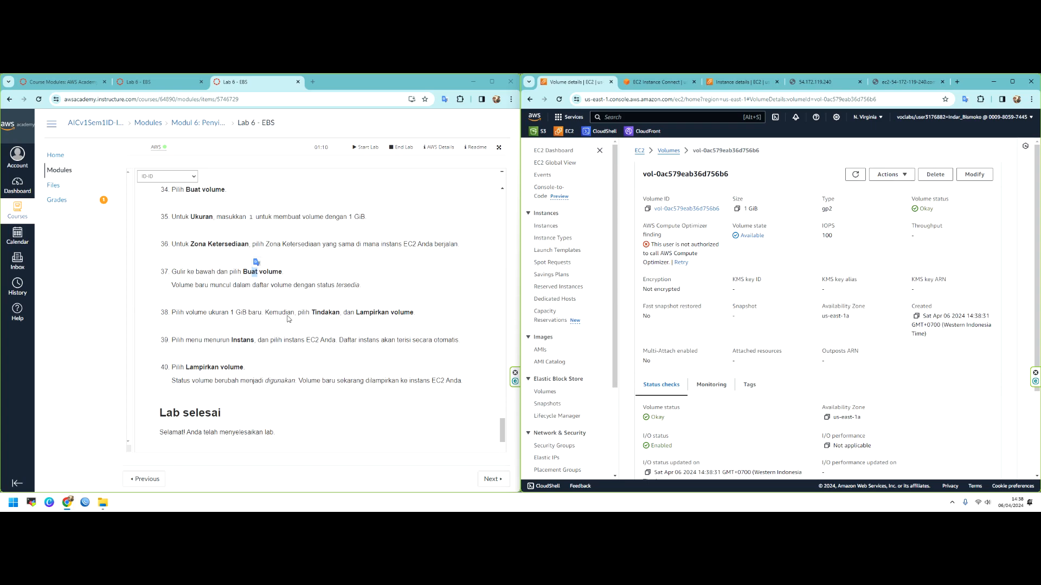
left_click(886, 175)
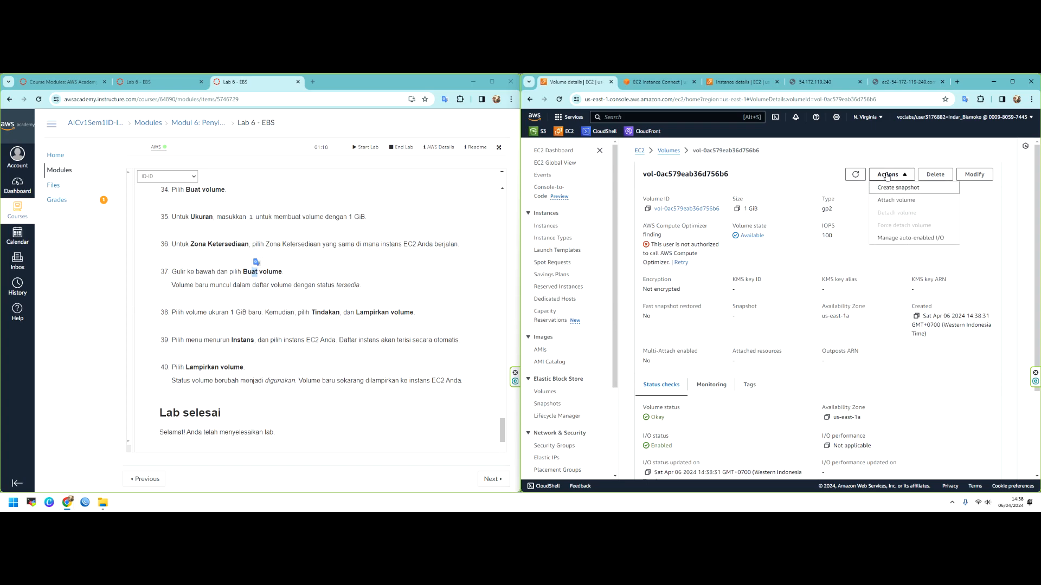
left_click(891, 201)
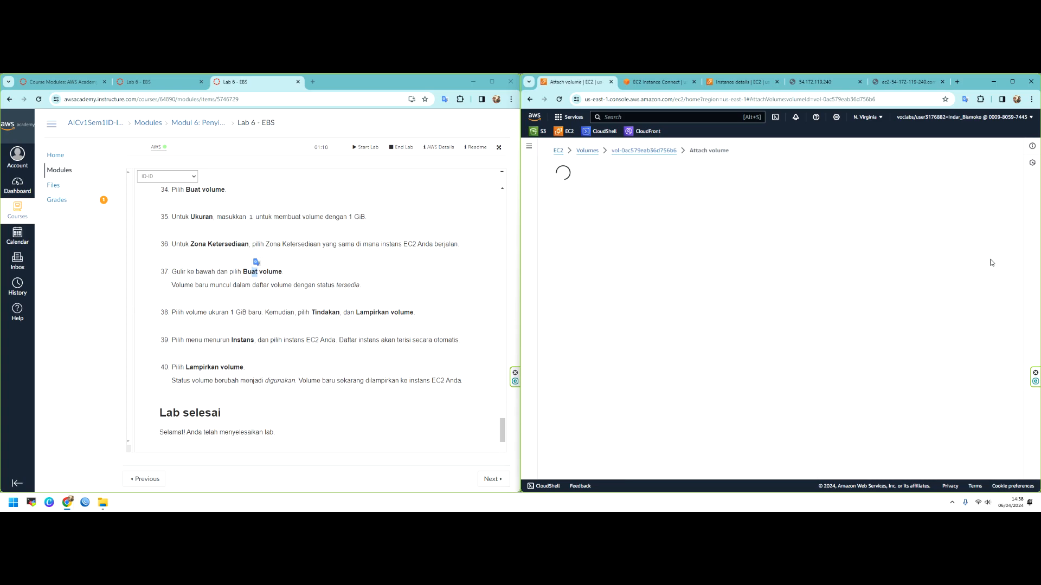
left_click(600, 304)
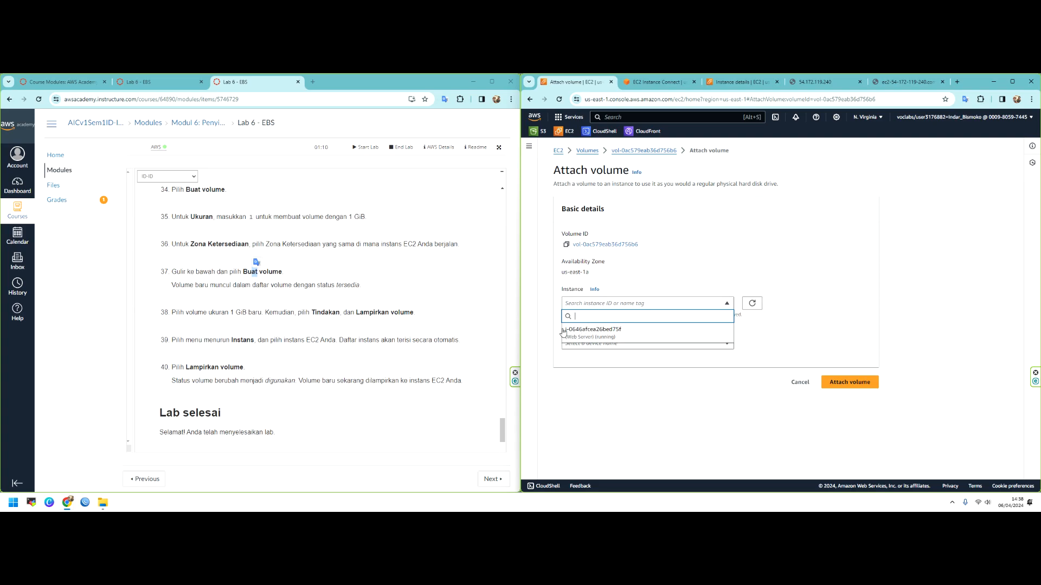
left_click(586, 332)
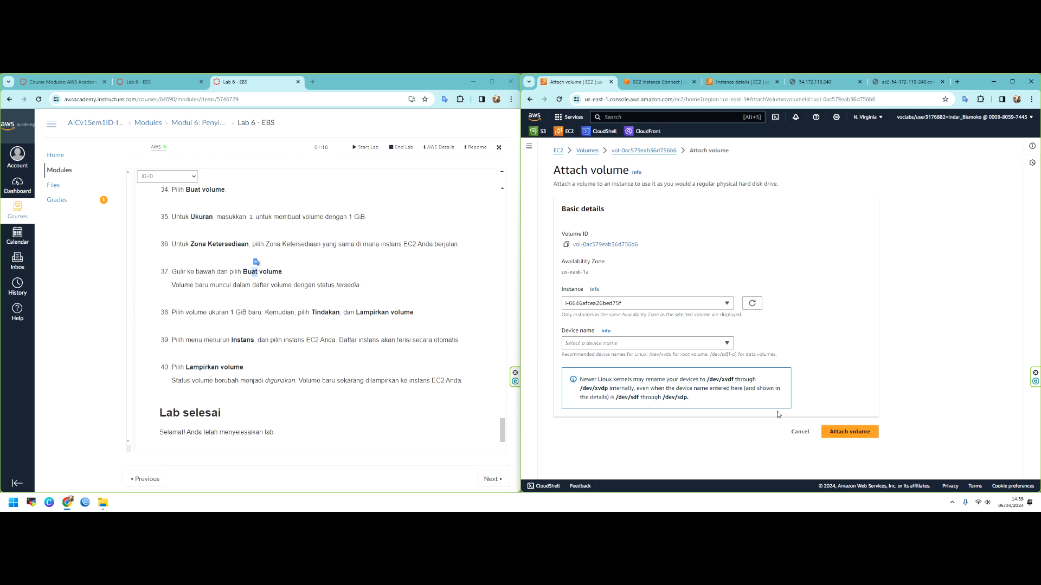
Set the device name for the volume attachment to /dev/sdb
left_click(848, 431)
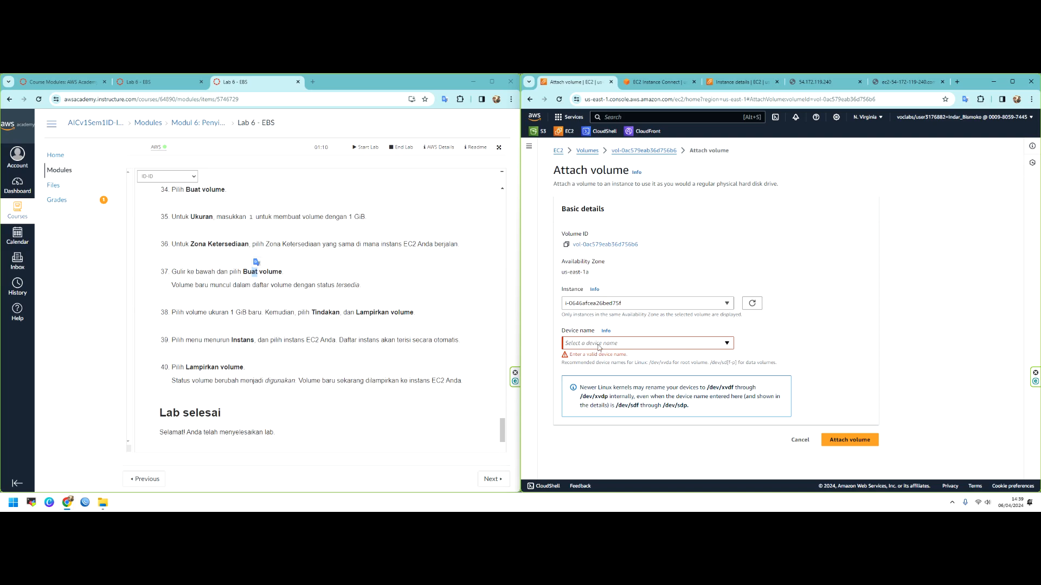
left_click(592, 345)
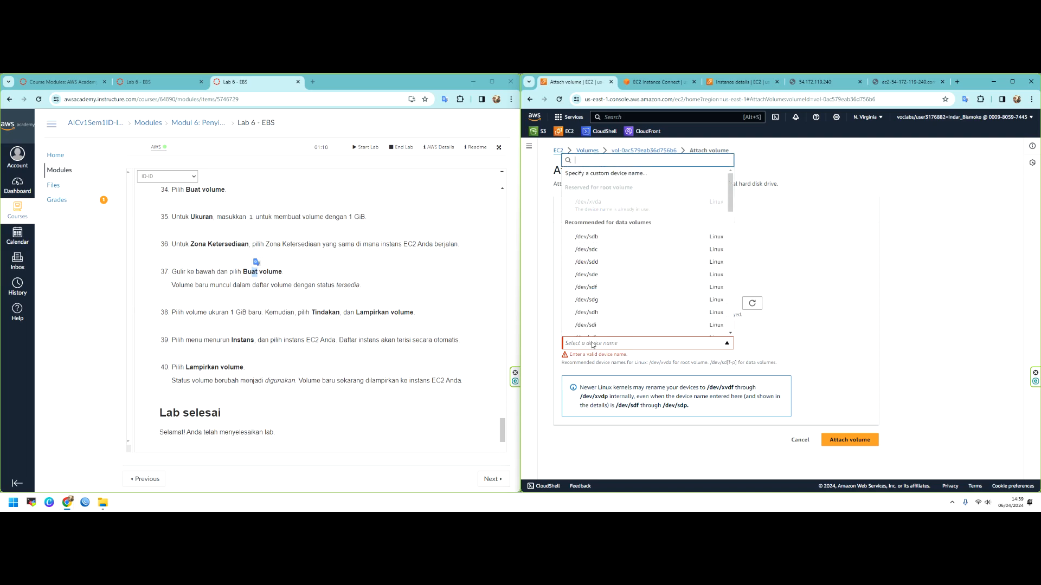
left_click(623, 239)
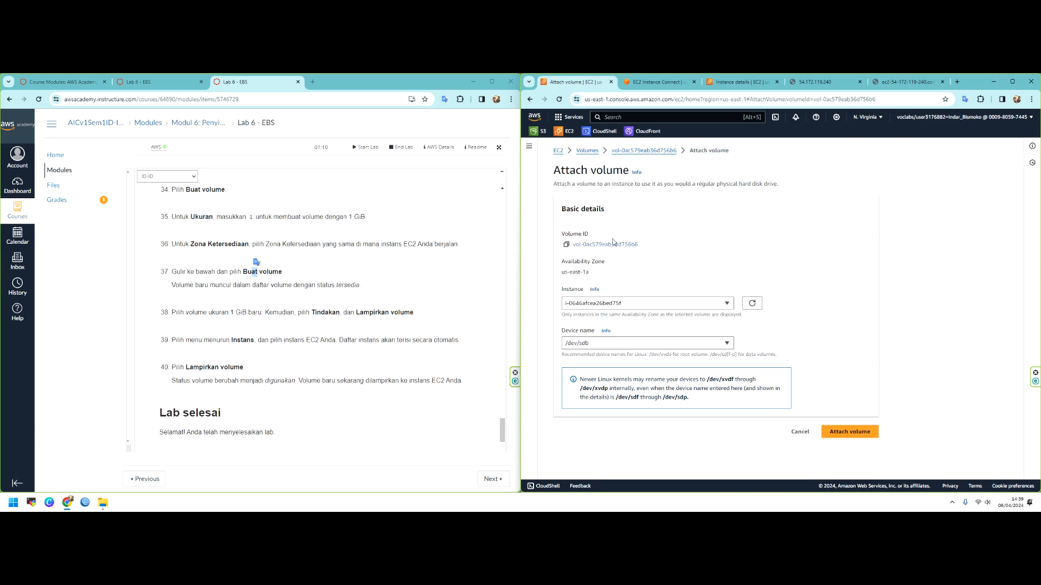
Attach the volume to the Web Server instance and check its volume state and attached resources in the volume list
left_click(853, 428)
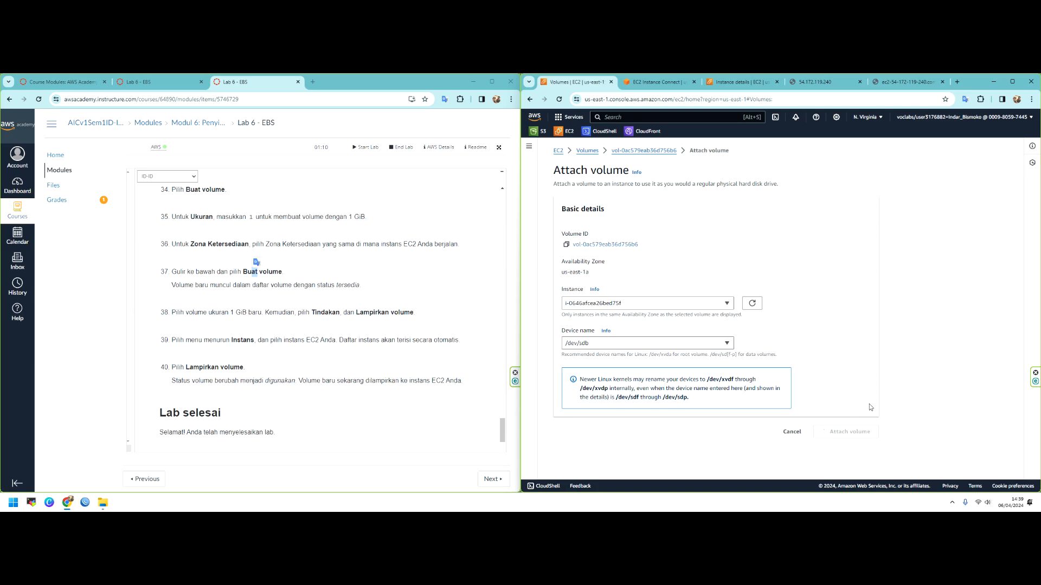
left_click_drag(734, 228, 920, 229)
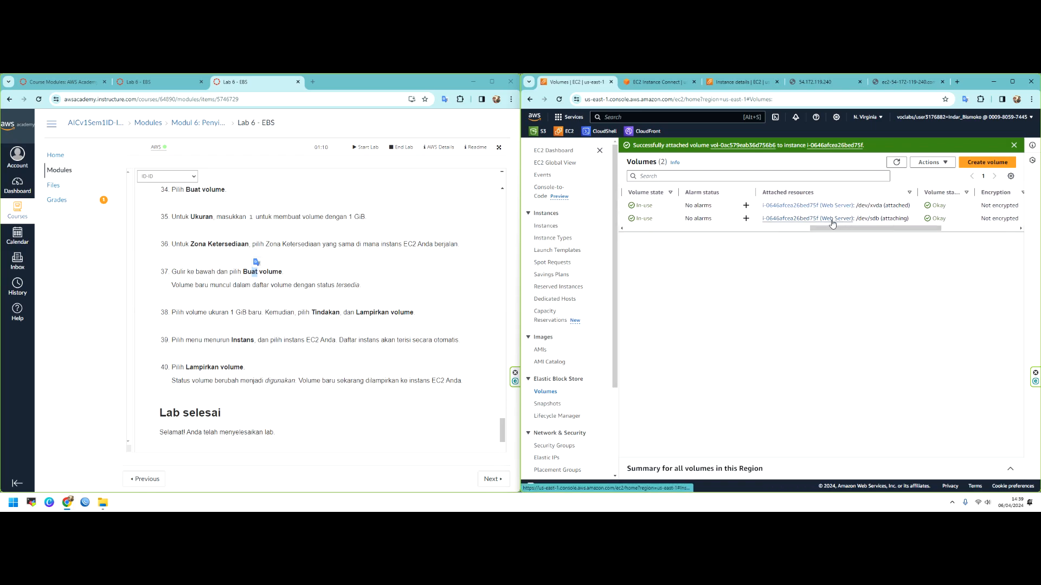
Run lsblk in the Web Server terminal session and examine the entry and size of the newly attached disk
left_click(653, 83)
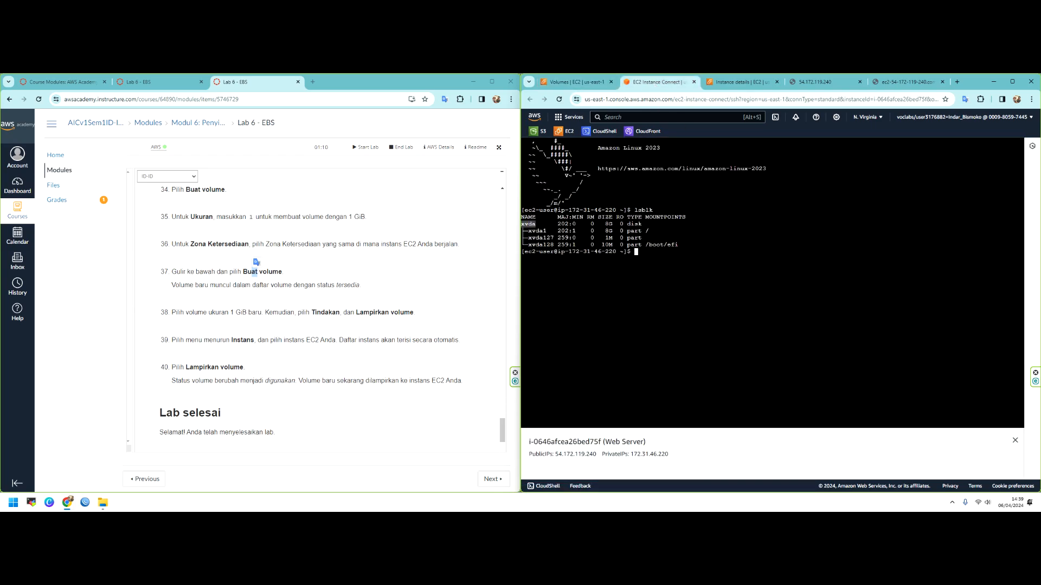
left_click(537, 224)
type("lsblk")
key("Return")
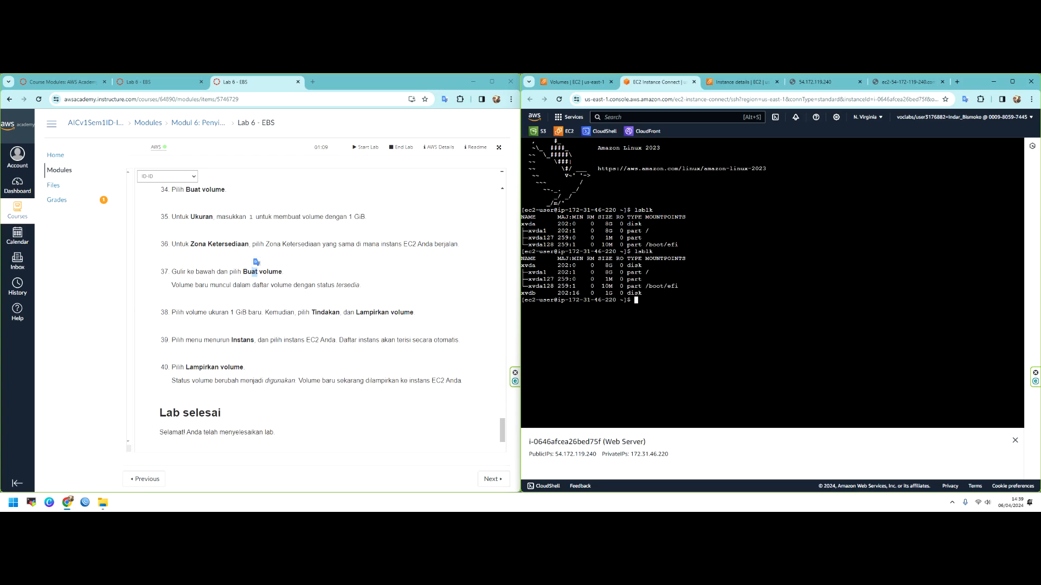
left_click_drag(645, 293, 521, 293)
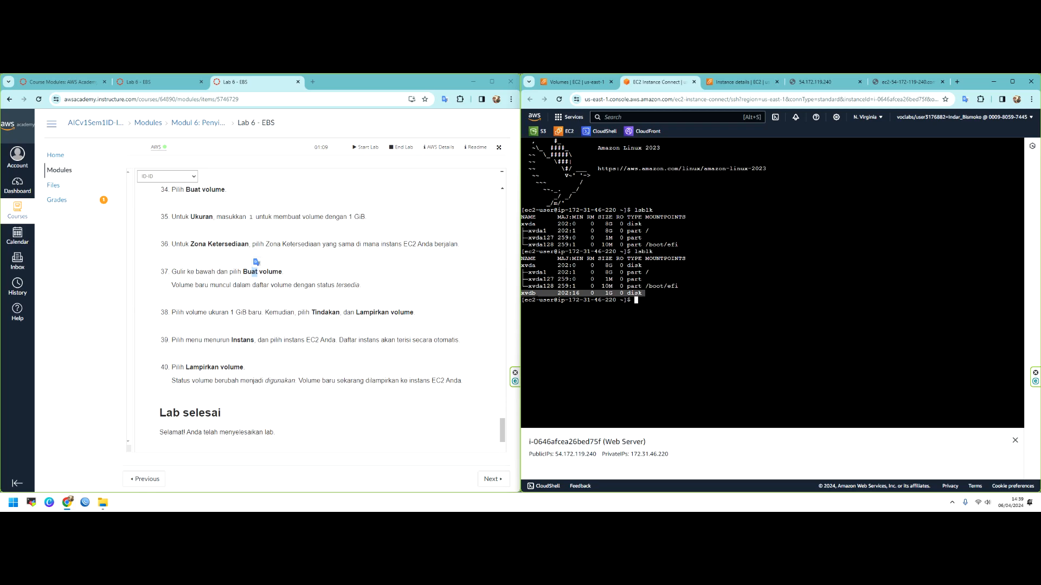
left_click_drag(613, 293, 596, 293)
Review the closing lab instructions, then the lab overview and duration in the English and Indonesian versions
scroll(342, 322, "down", 2)
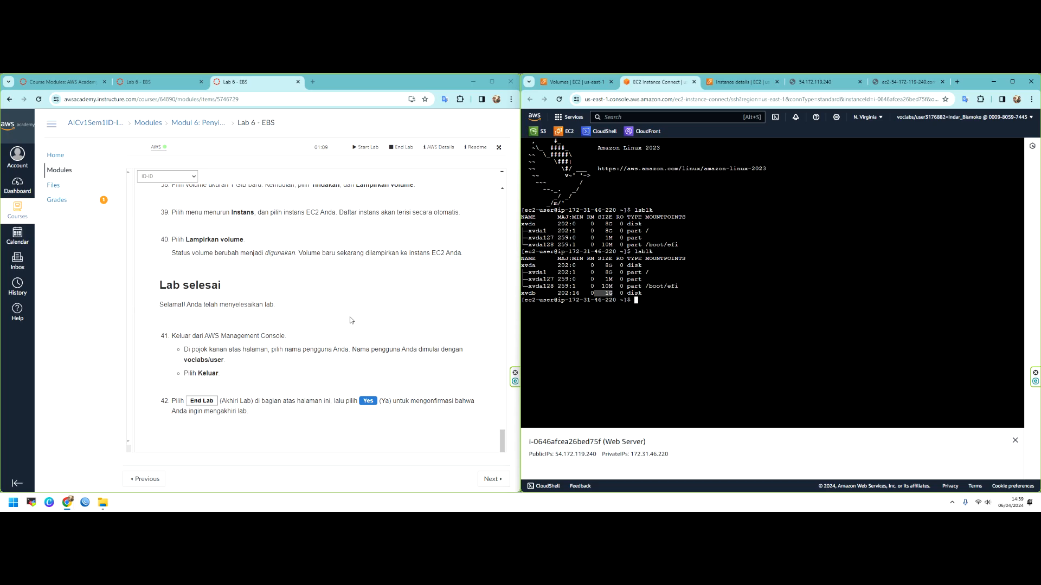
scroll(300, 252, "up", 7)
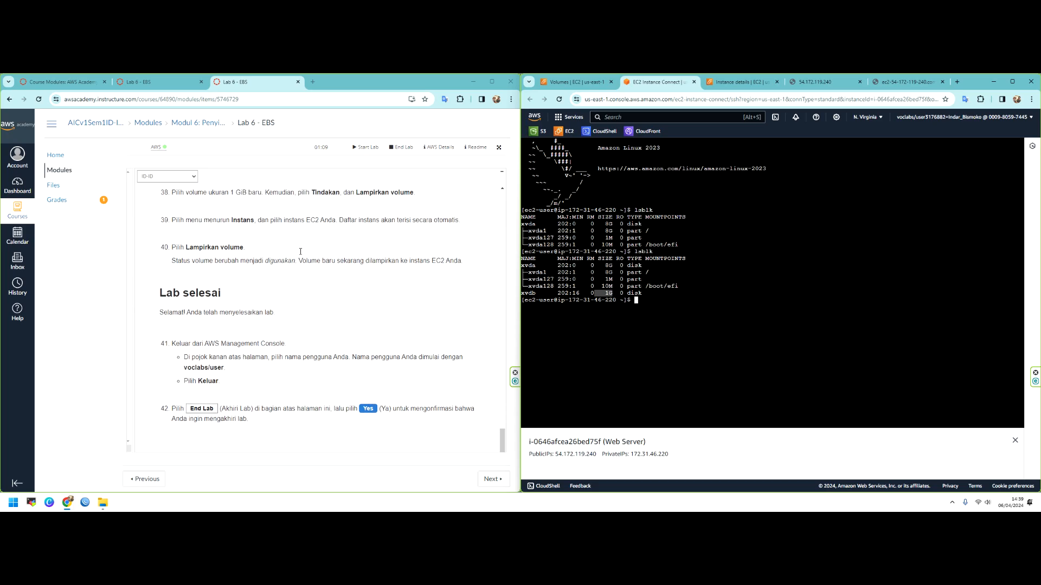
left_click(157, 82)
scroll(314, 286, "up", 20)
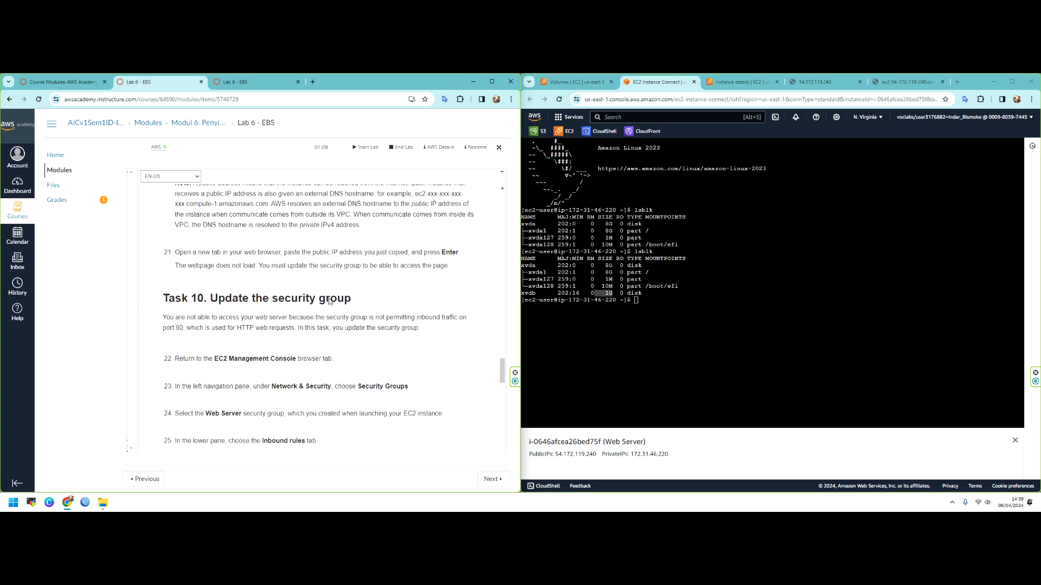
scroll(332, 265, "up", 10)
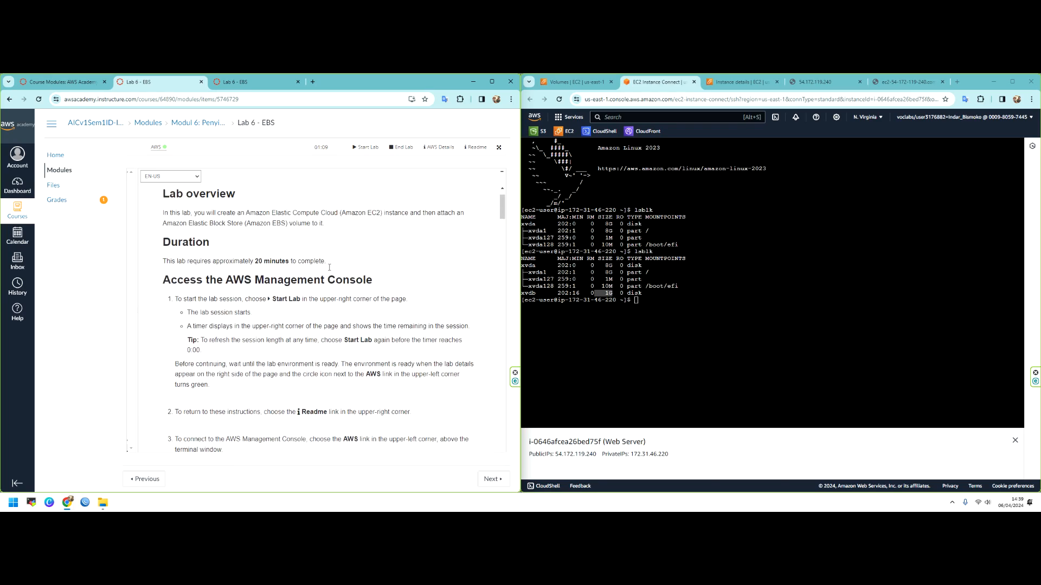
double_click(224, 265)
left_click(274, 82)
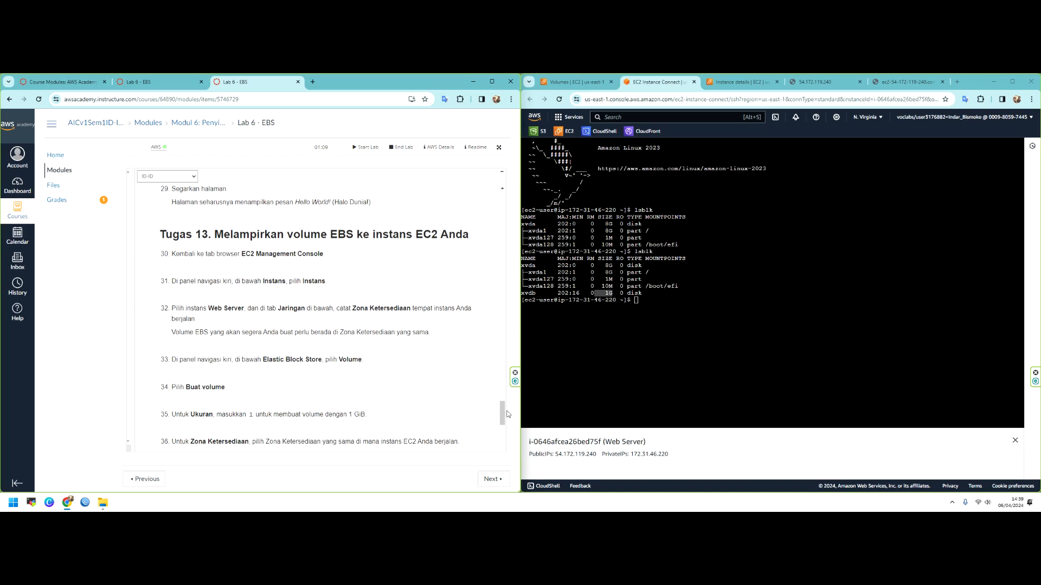
left_click_drag(501, 409, 501, 195)
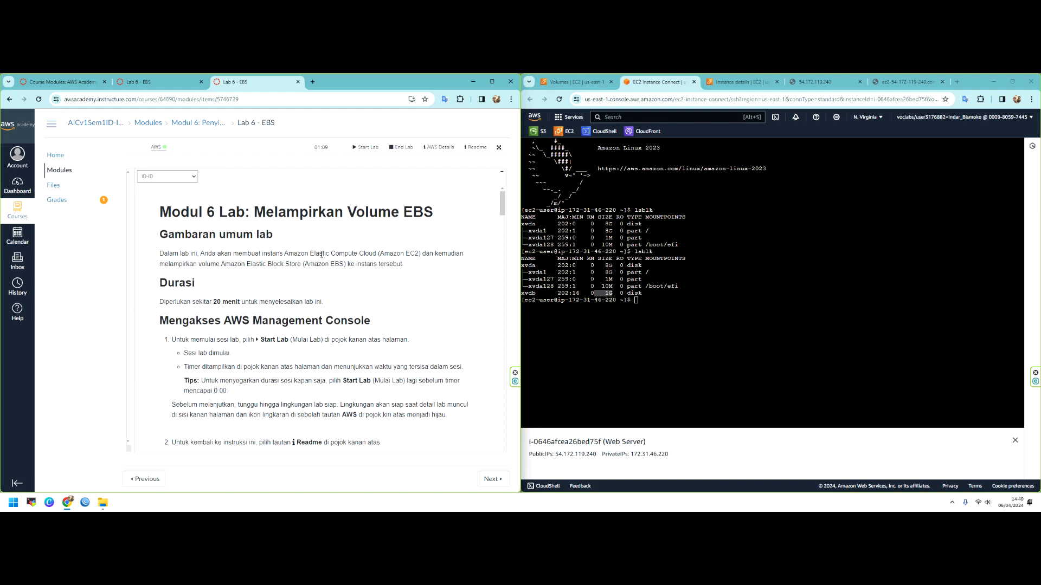
left_click_drag(246, 264, 323, 253)
End the Lab 6 - EBS session and confirm ending it
left_click(404, 154)
left_click(401, 235)
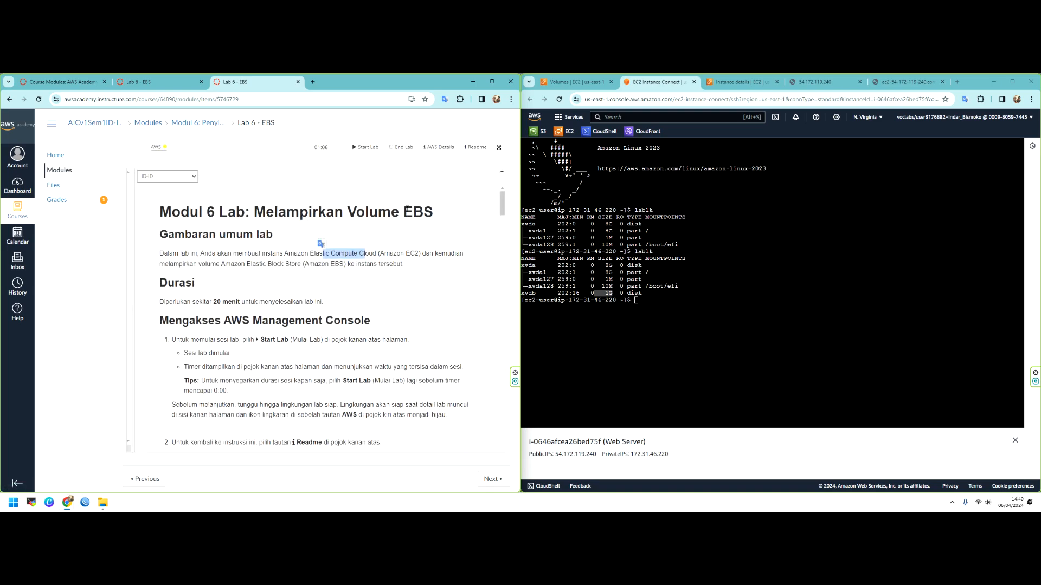